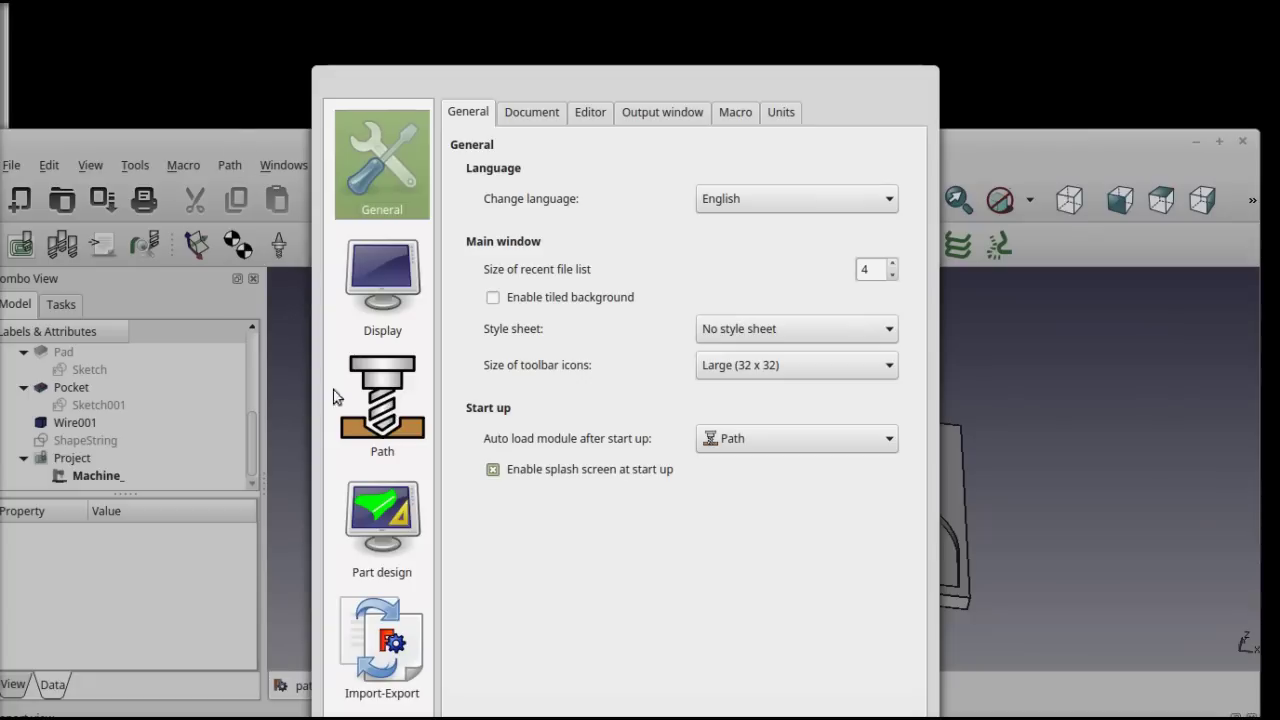
# Step: Show the General Path settings page in Preferences
pyautogui.click(382, 410)
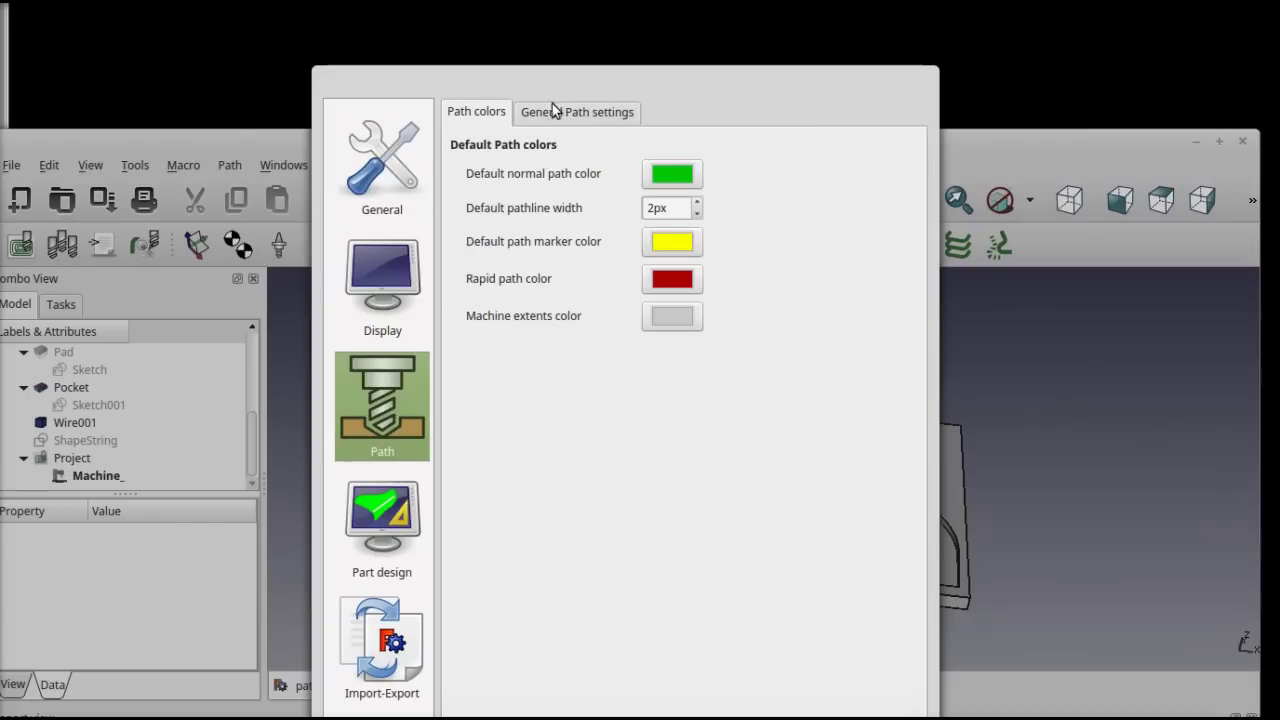
pyautogui.click(580, 114)
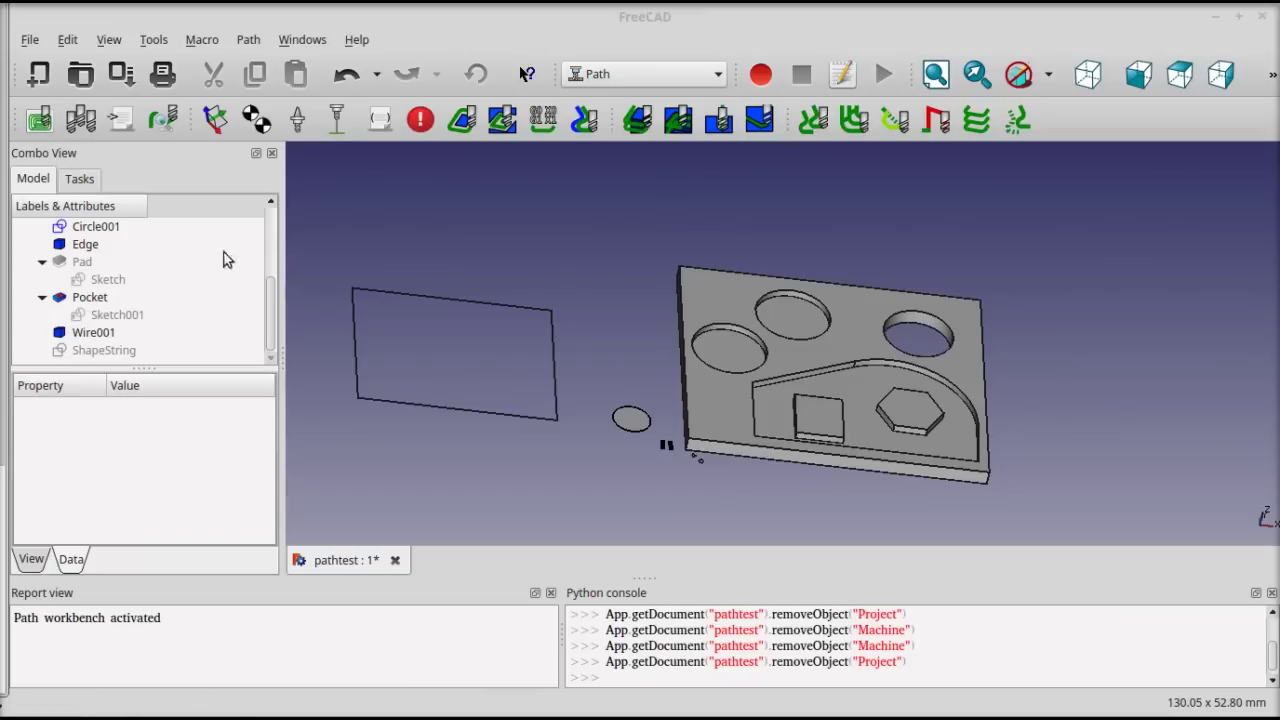
# Step: Create a new Path Project, expand it, and select its Machine_ object
pyautogui.moveTo(271, 305)
pyautogui.mouseDown()
pyautogui.moveTo(271, 243)
pyautogui.moveTo(271, 286)
pyautogui.moveTo(251, 309)
pyautogui.mouseUp()
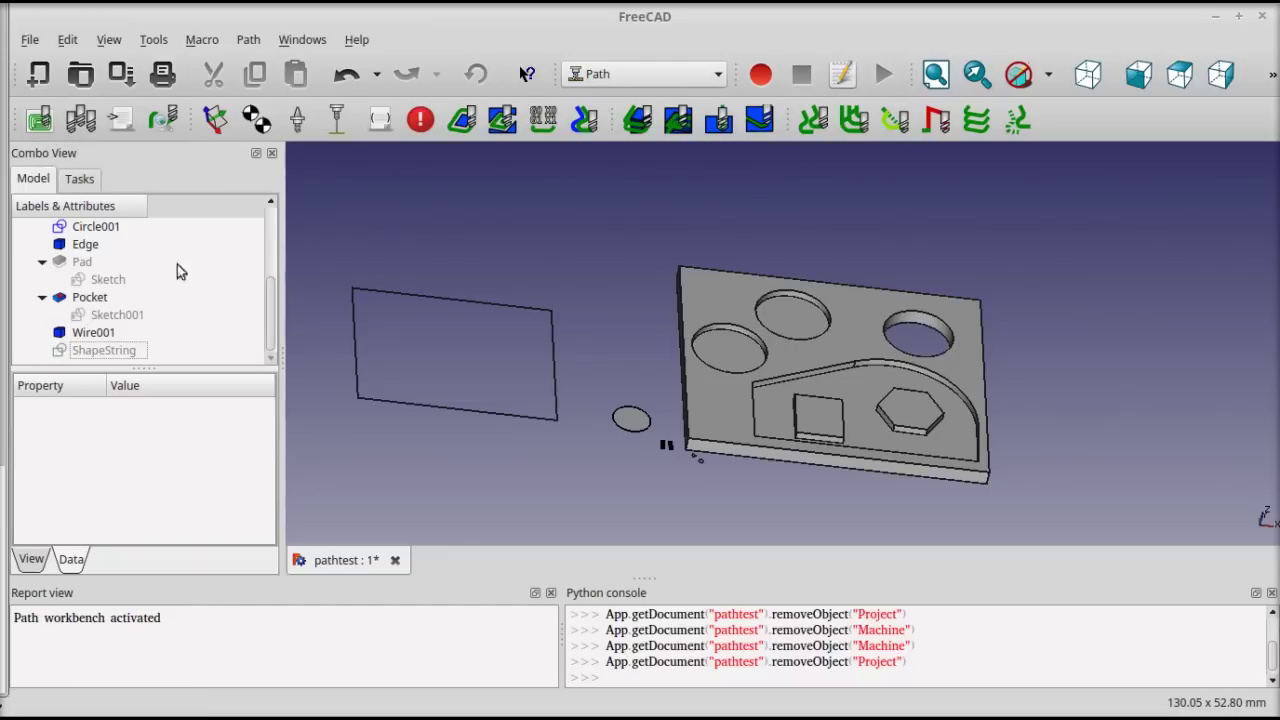
pyautogui.click(40, 121)
pyautogui.scroll(-1, 274, 311)
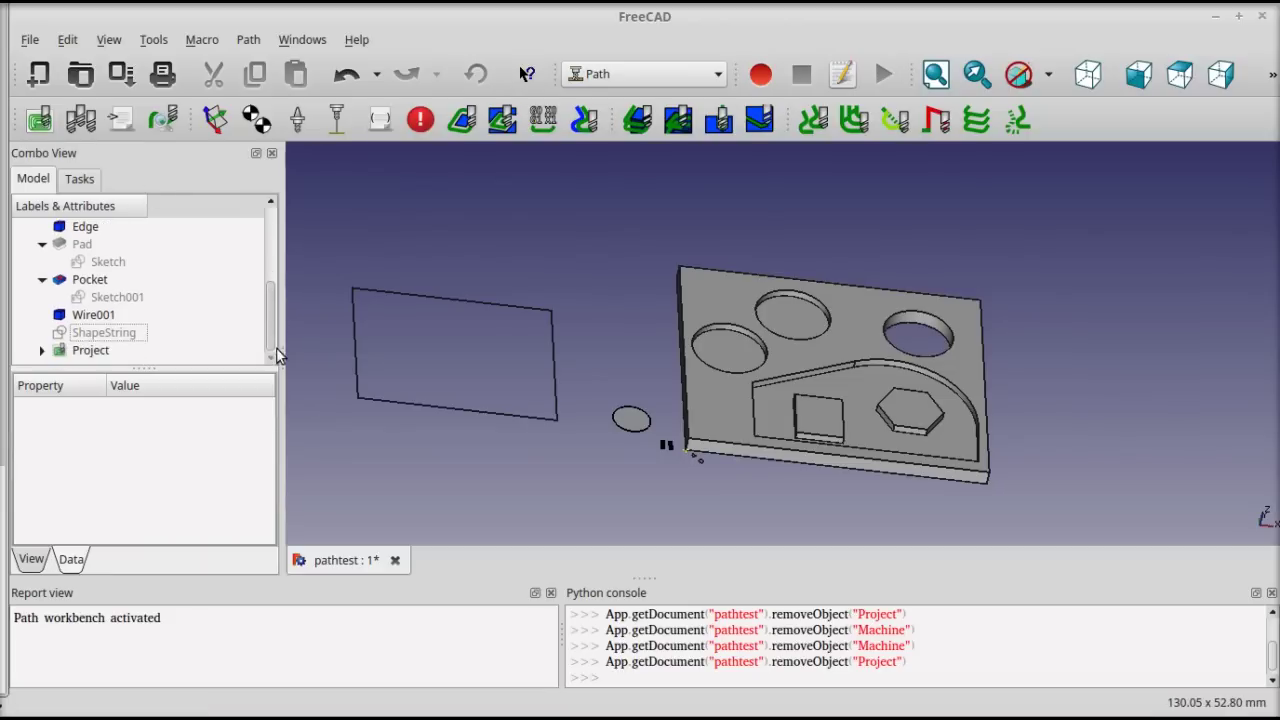
pyautogui.click(41, 350)
pyautogui.scroll(-1, 187, 276)
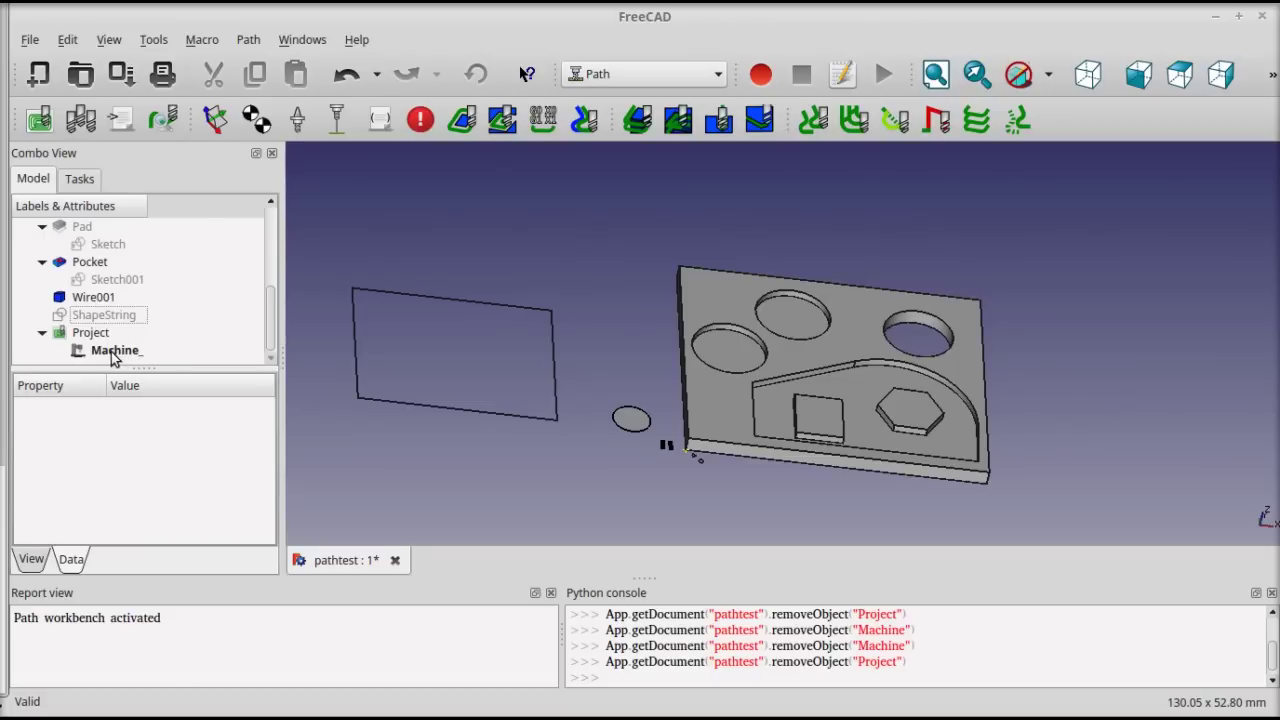
pyautogui.click(113, 352)
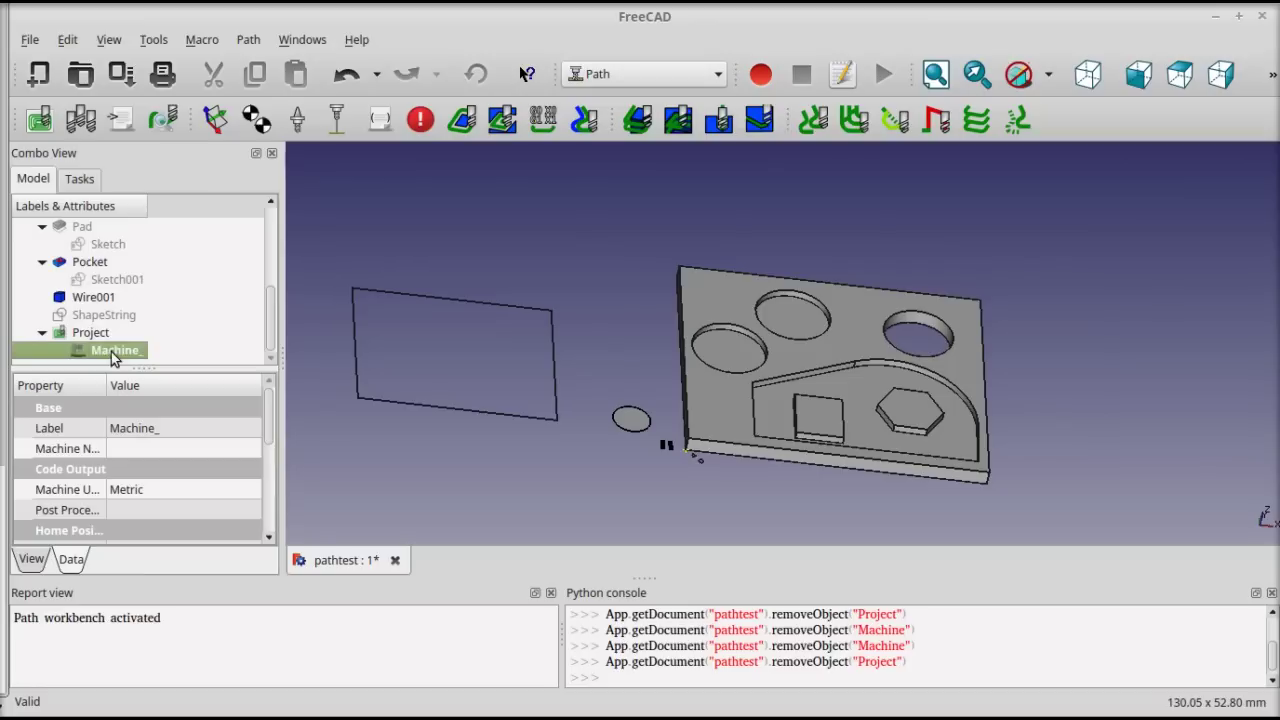
# Step: Add two tools to the Machine_ tool table; name the first 5mm with diameter 5
pyautogui.click(82, 119)
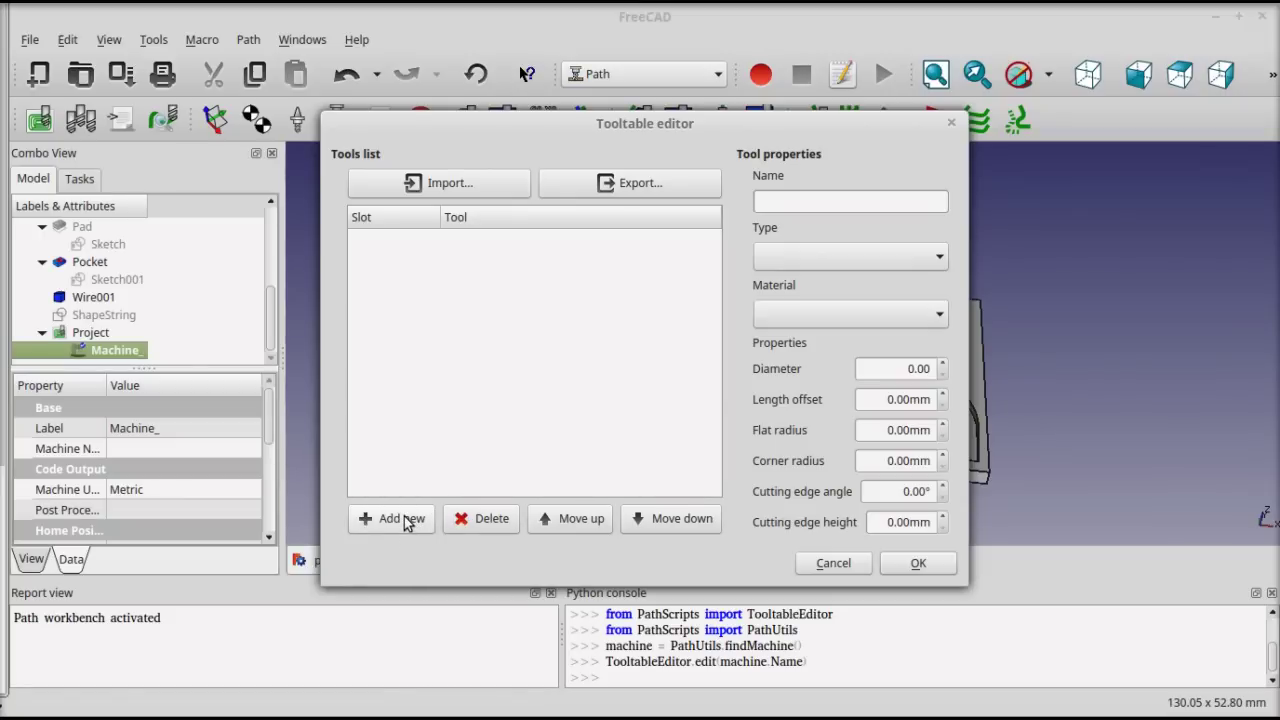
pyautogui.click(405, 522)
pyautogui.click(405, 522)
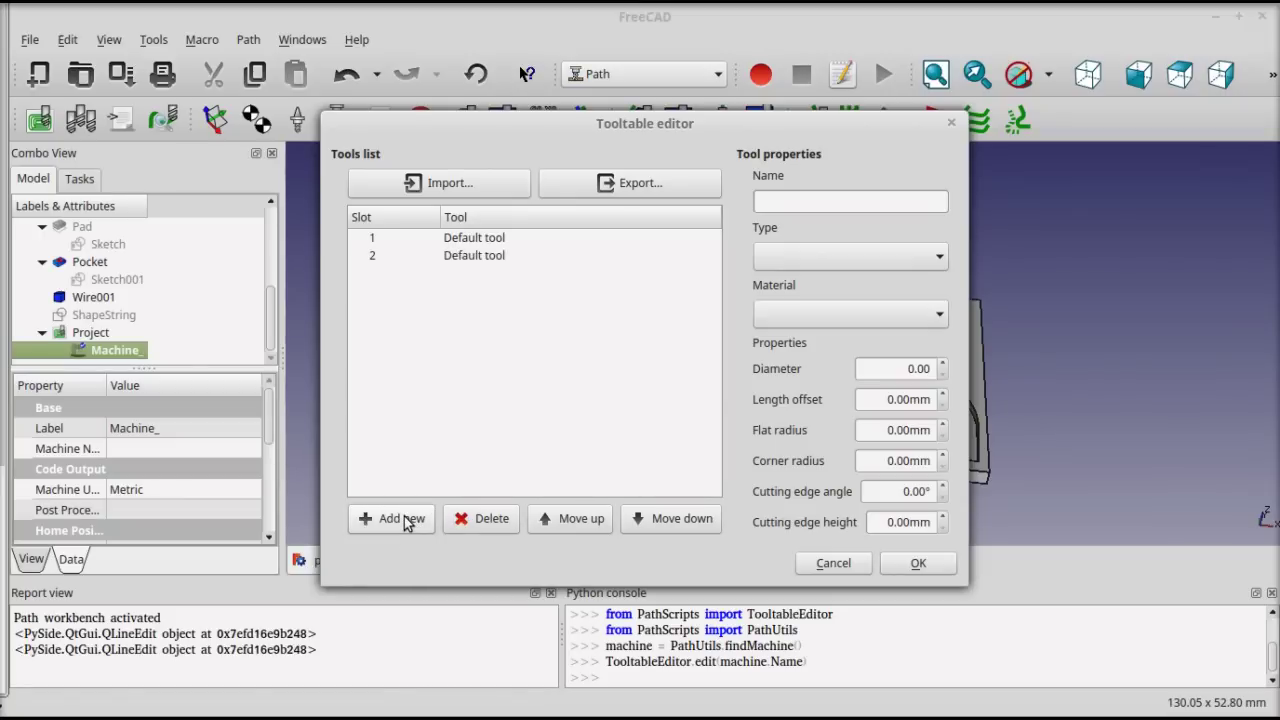
pyautogui.click(489, 240)
pyautogui.tripleClick(853, 200)
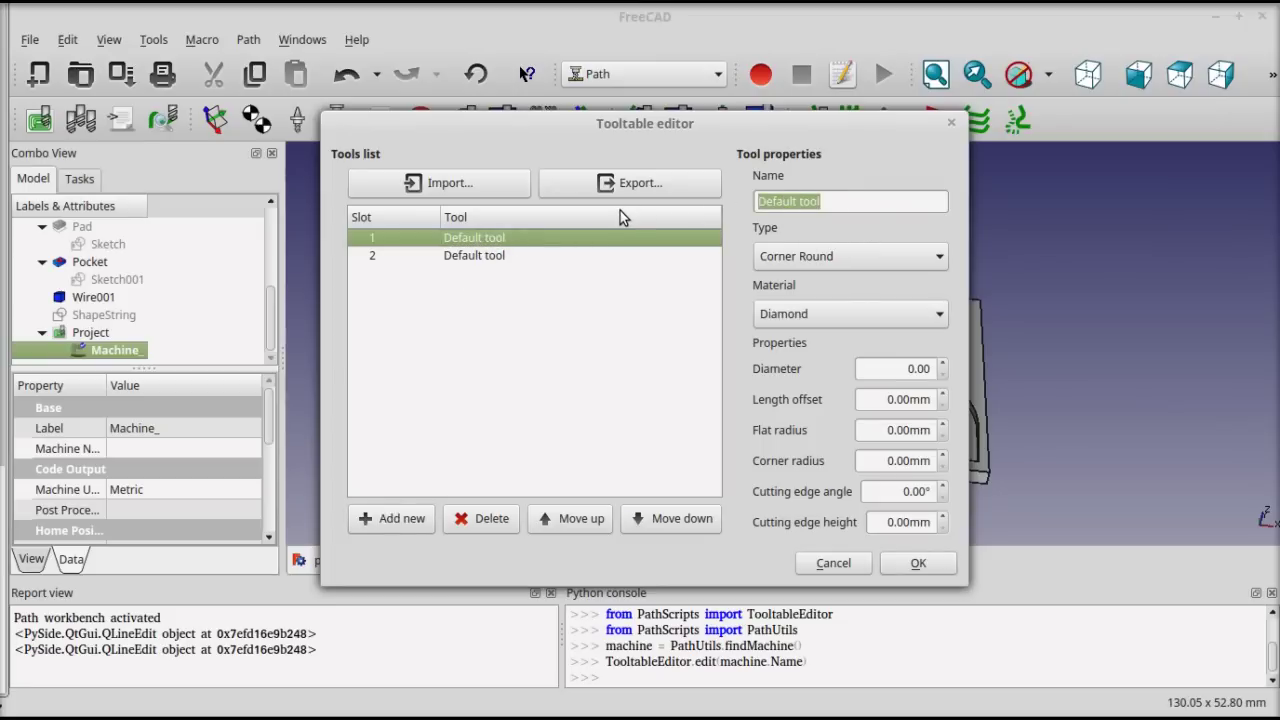
pyautogui.write('5mm')
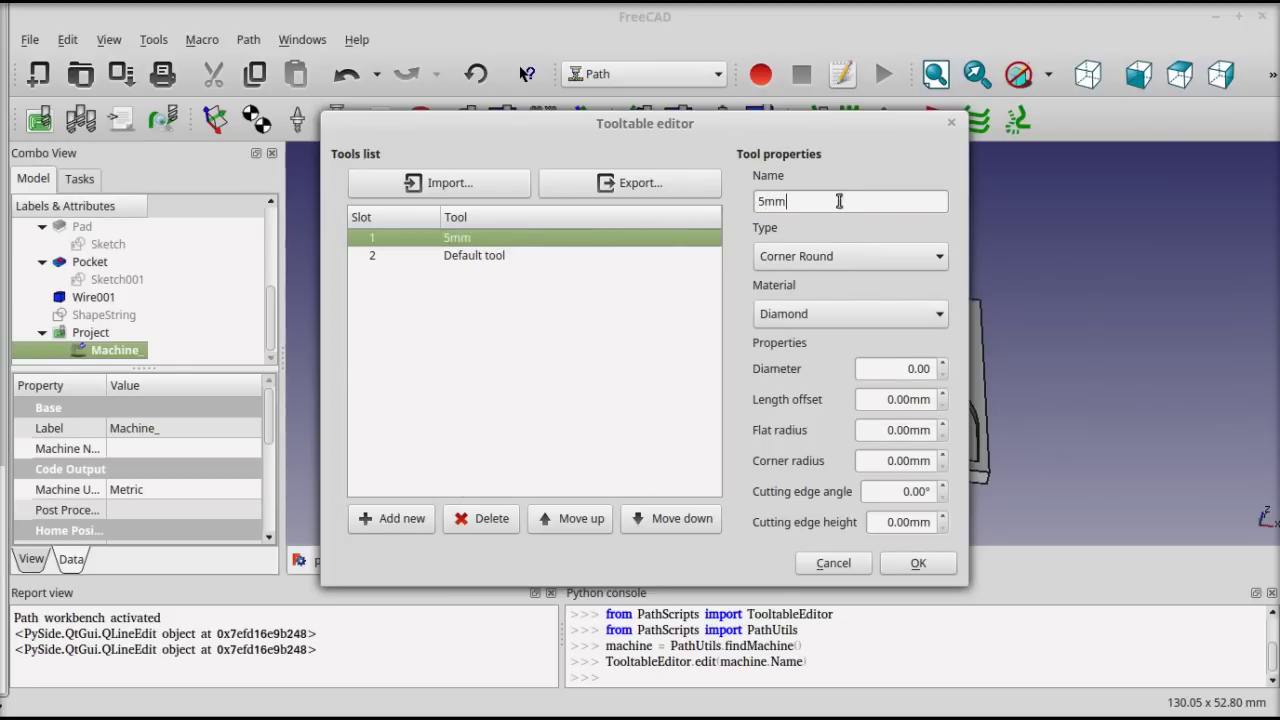
pyautogui.doubleClick(898, 372)
pyautogui.write('5')
pyautogui.click(871, 399)
# Step: Name the second tool 1mm with diameter 1 and save the tool table
pyautogui.click(482, 256)
pyautogui.click(848, 202)
pyautogui.hotkey('ctrl', 'a')
pyautogui.write('1mm')
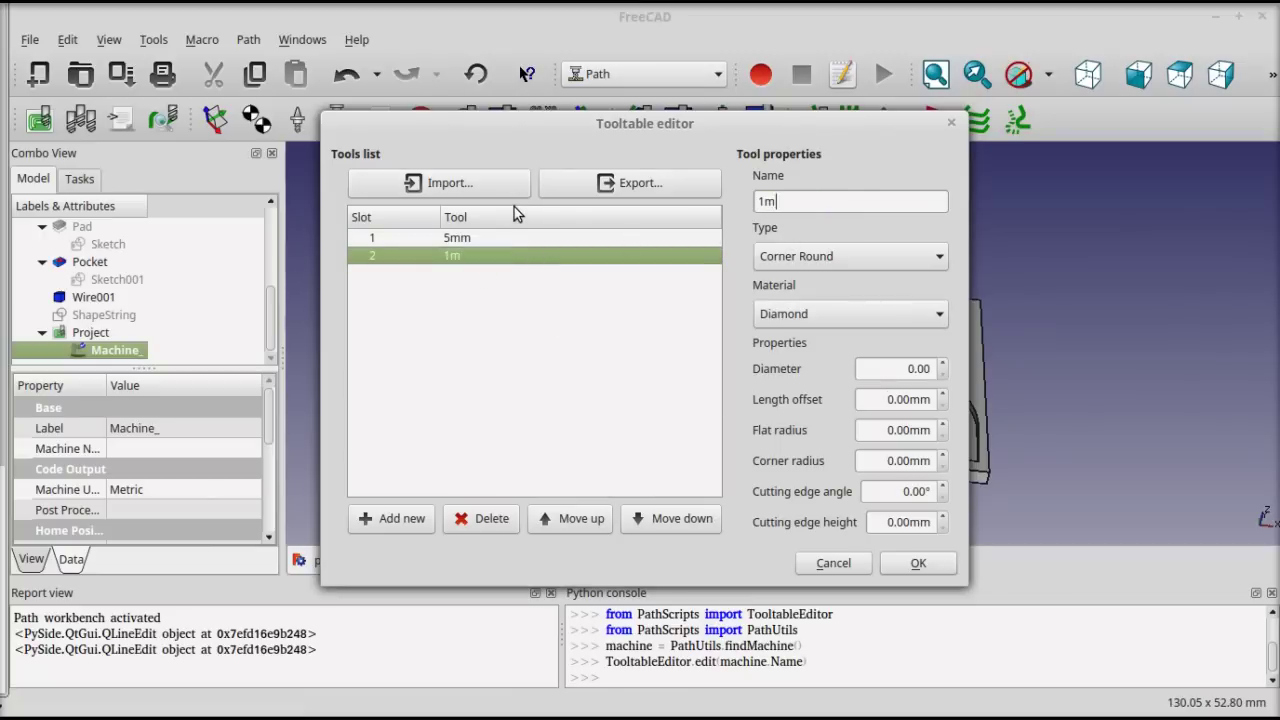
pyautogui.doubleClick(913, 369)
pyautogui.write('1')
pyautogui.click(888, 396)
pyautogui.click(918, 564)
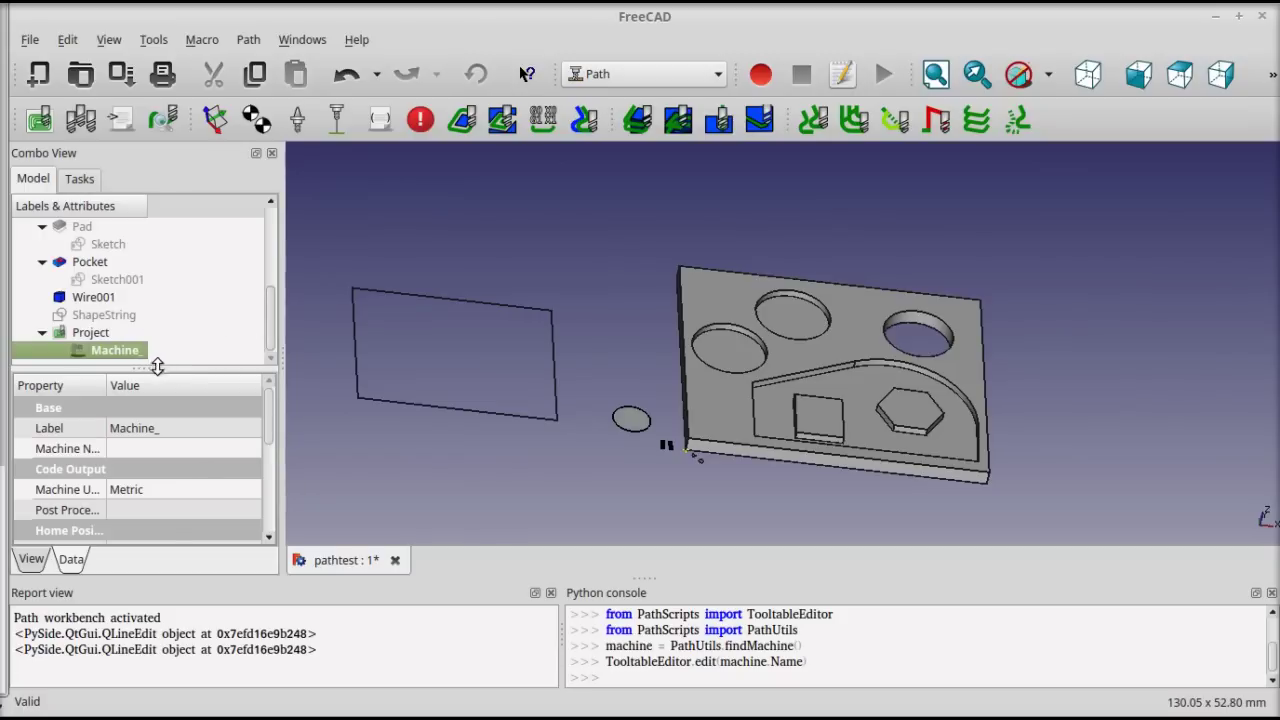
# Step: Add a tool-load step and set it to tool number 1 with spindle speed 3000
pyautogui.moveTo(151, 366); pyautogui.dragTo(153, 405)
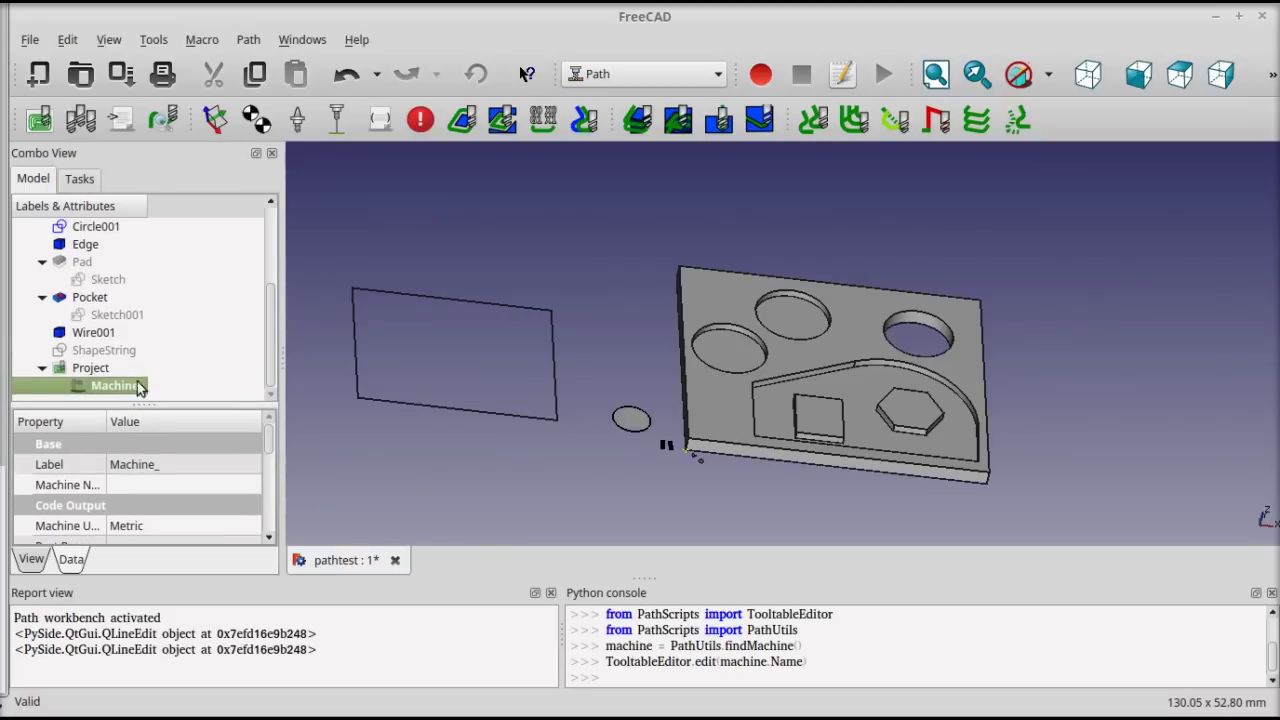
pyautogui.click(299, 122)
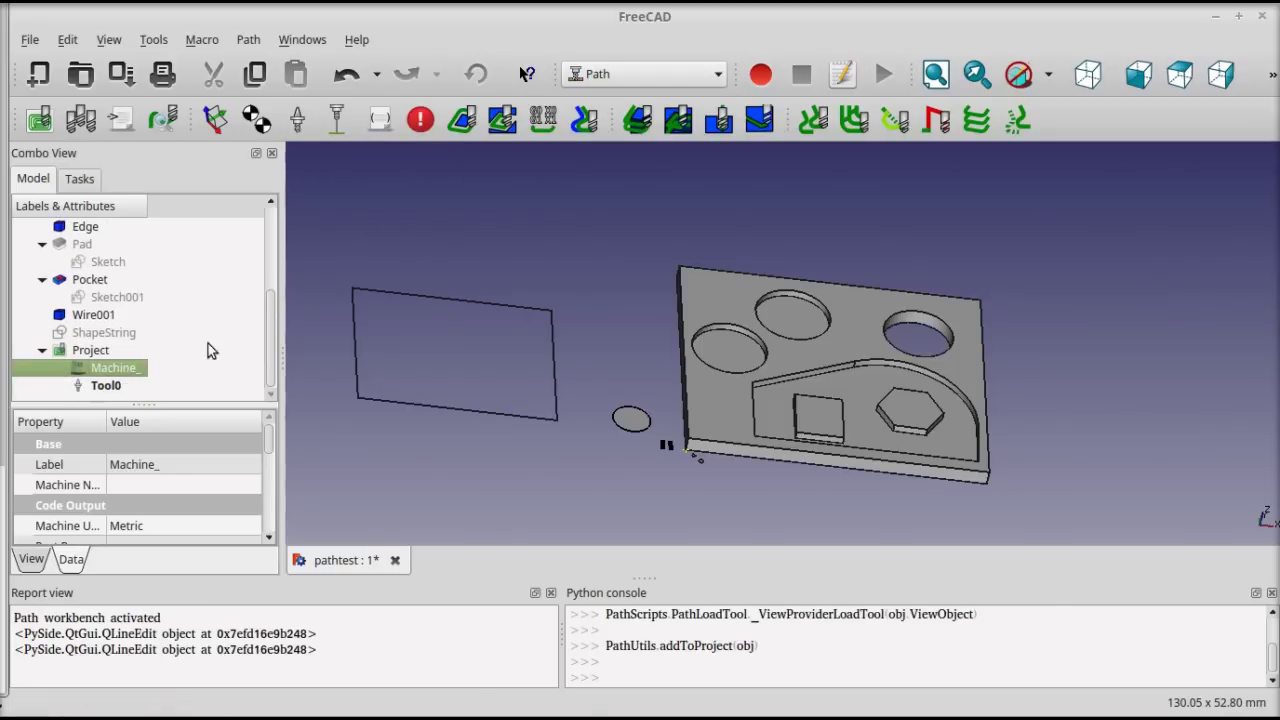
pyautogui.click(108, 387)
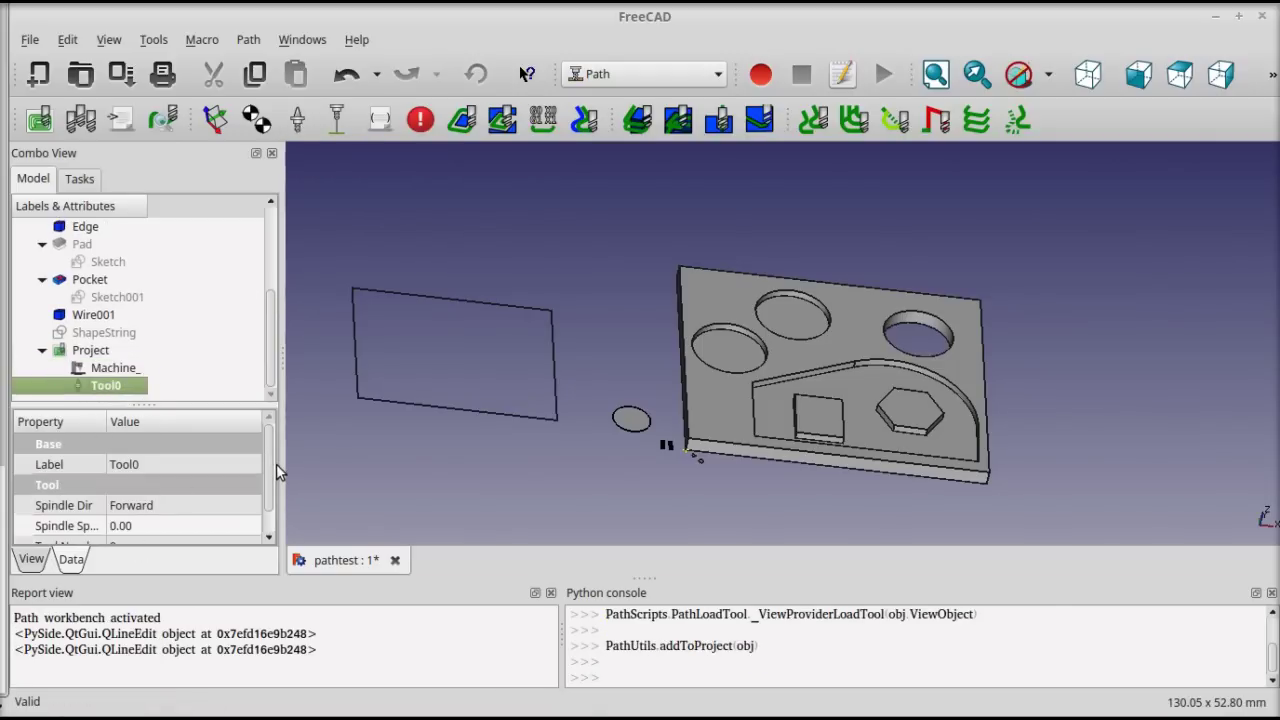
pyautogui.scroll(-1, 273, 460)
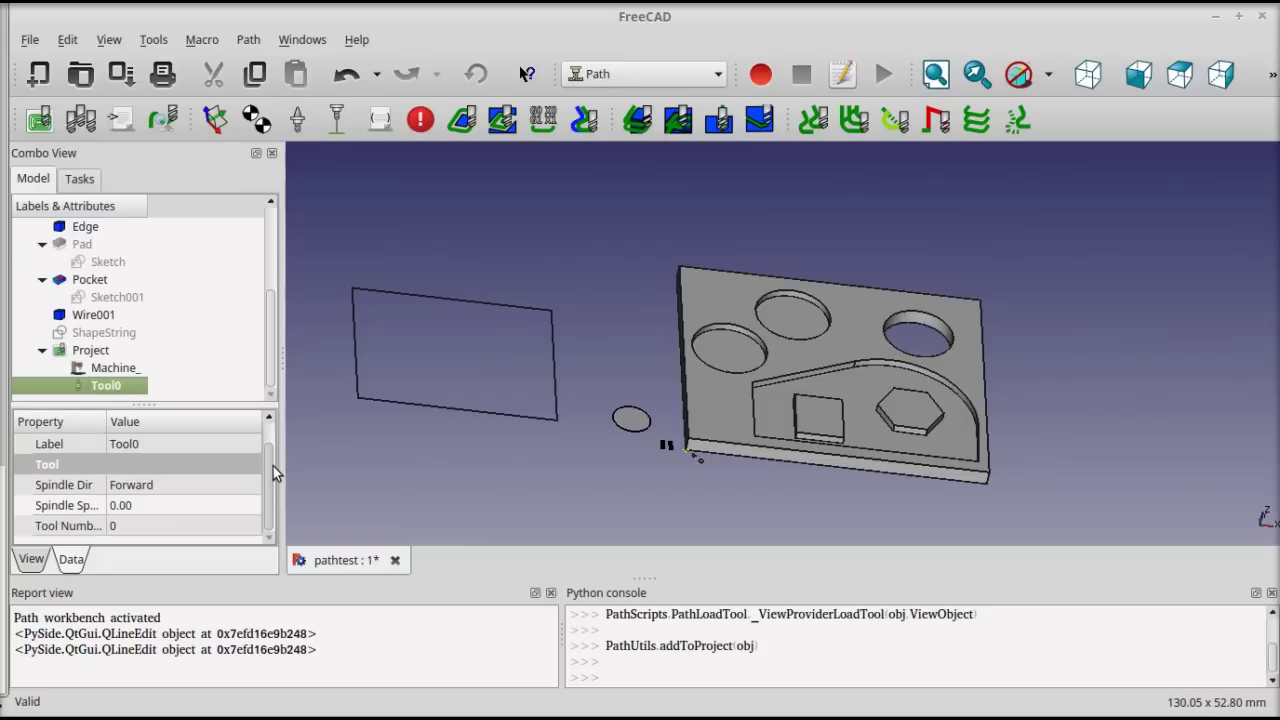
pyautogui.click(178, 525)
pyautogui.write('1')
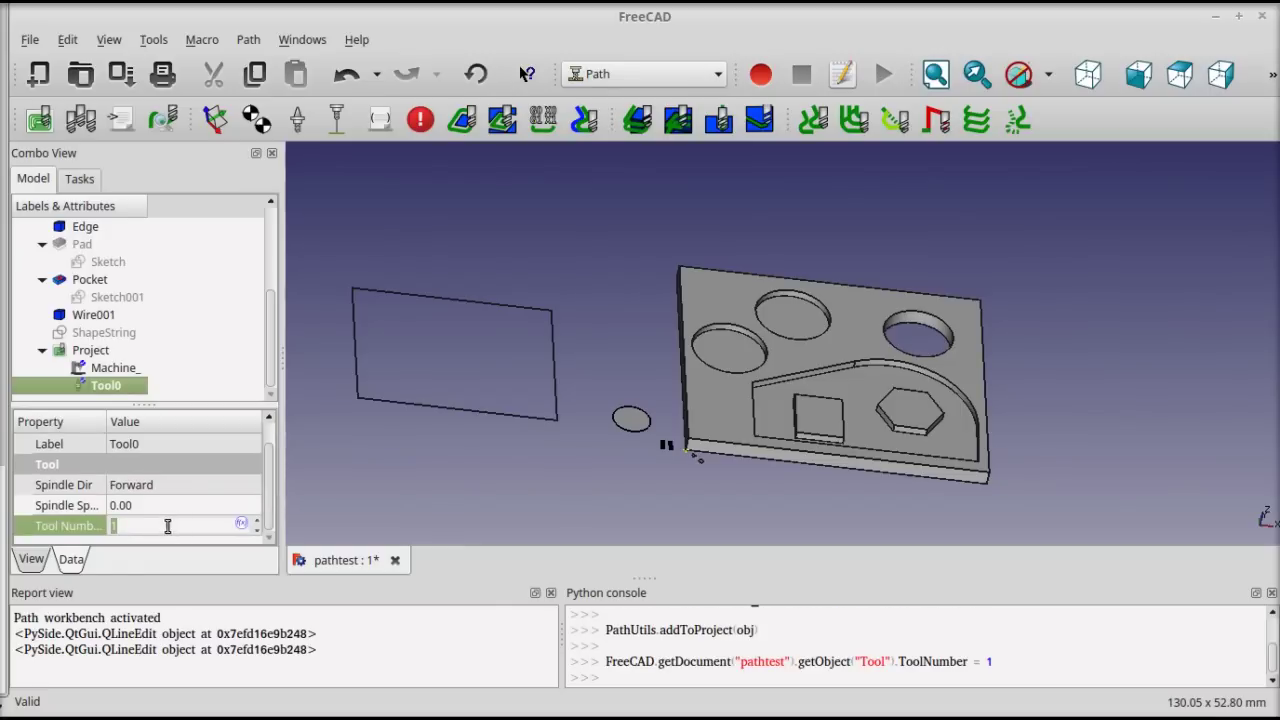
pyautogui.click(170, 505)
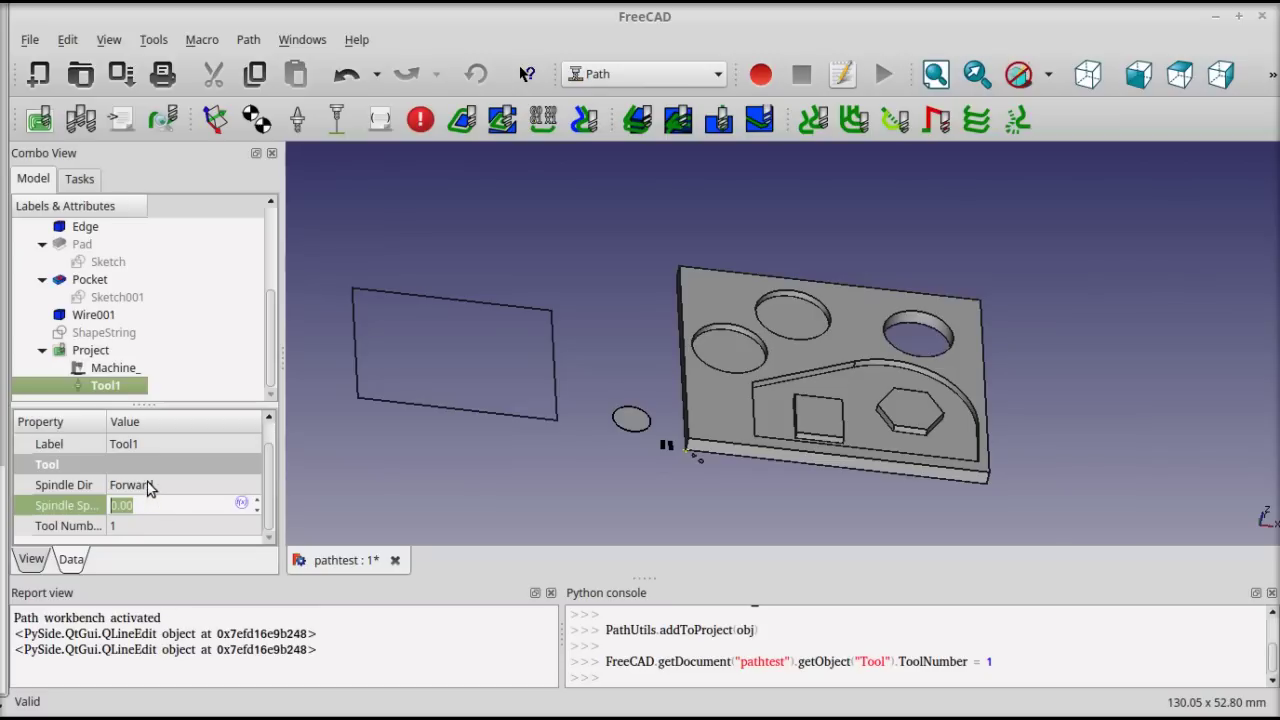
pyautogui.write('3000')
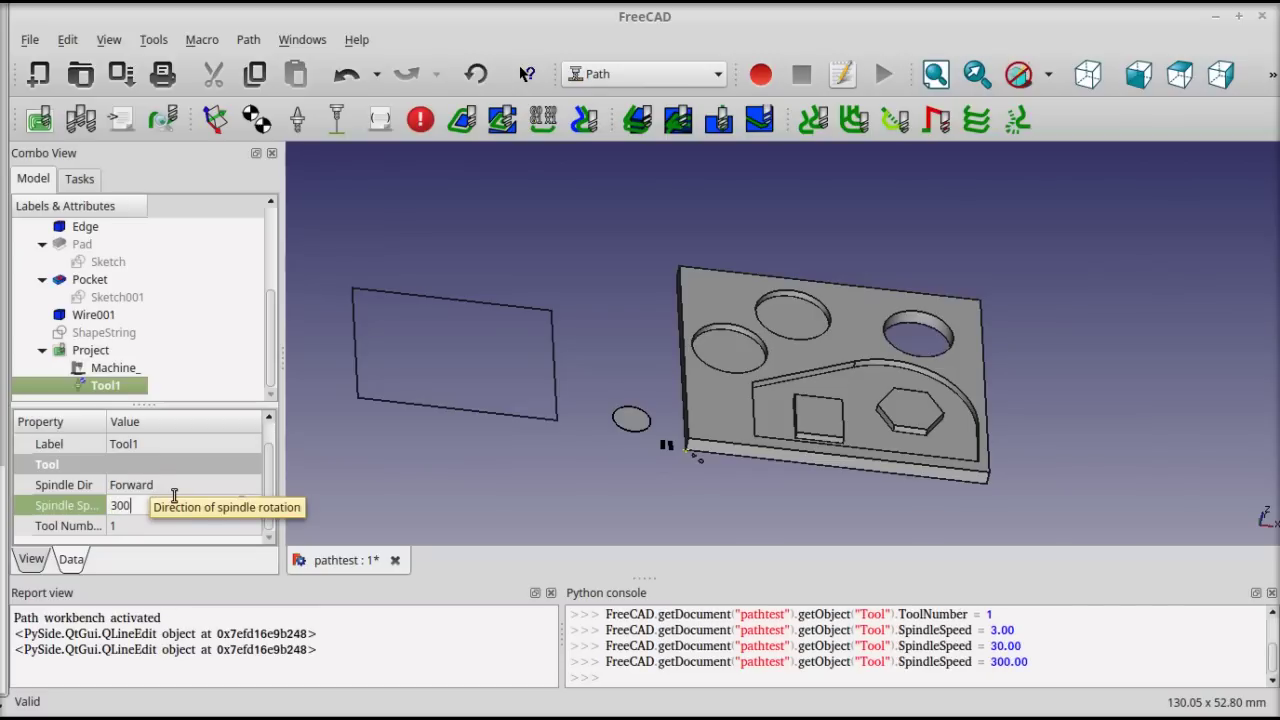
pyautogui.click(170, 526)
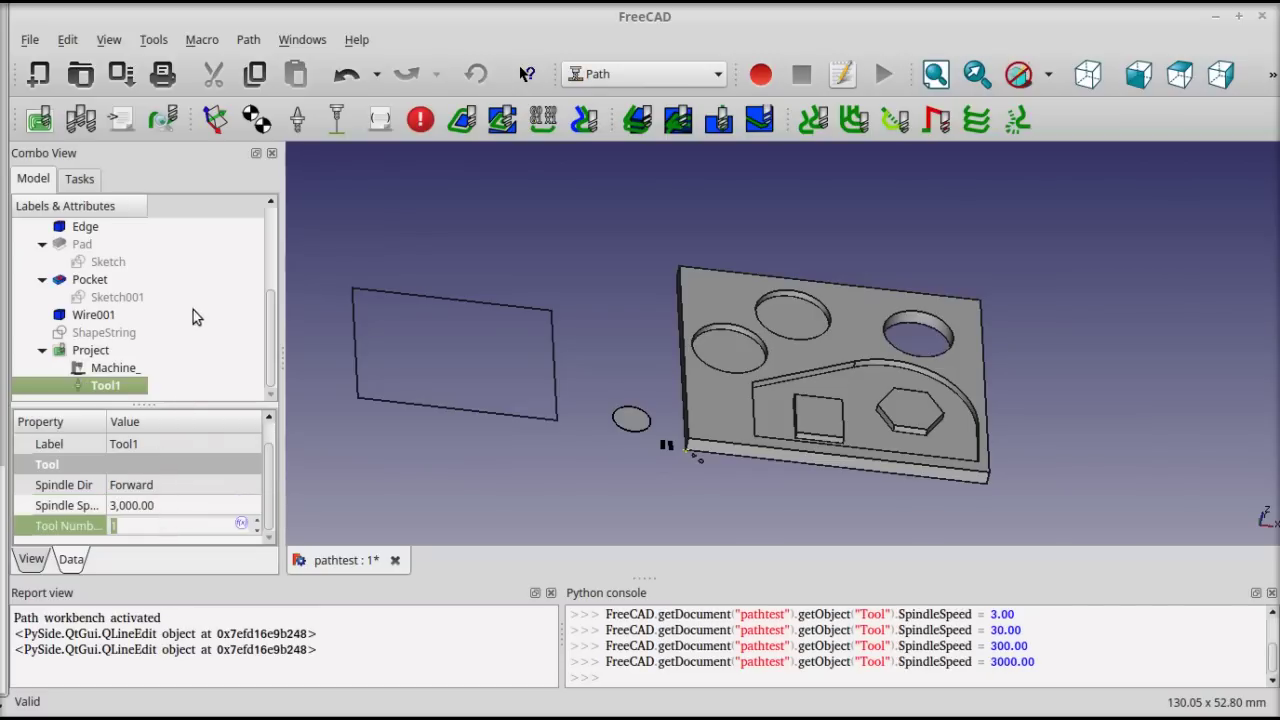
pyautogui.click(297, 119)
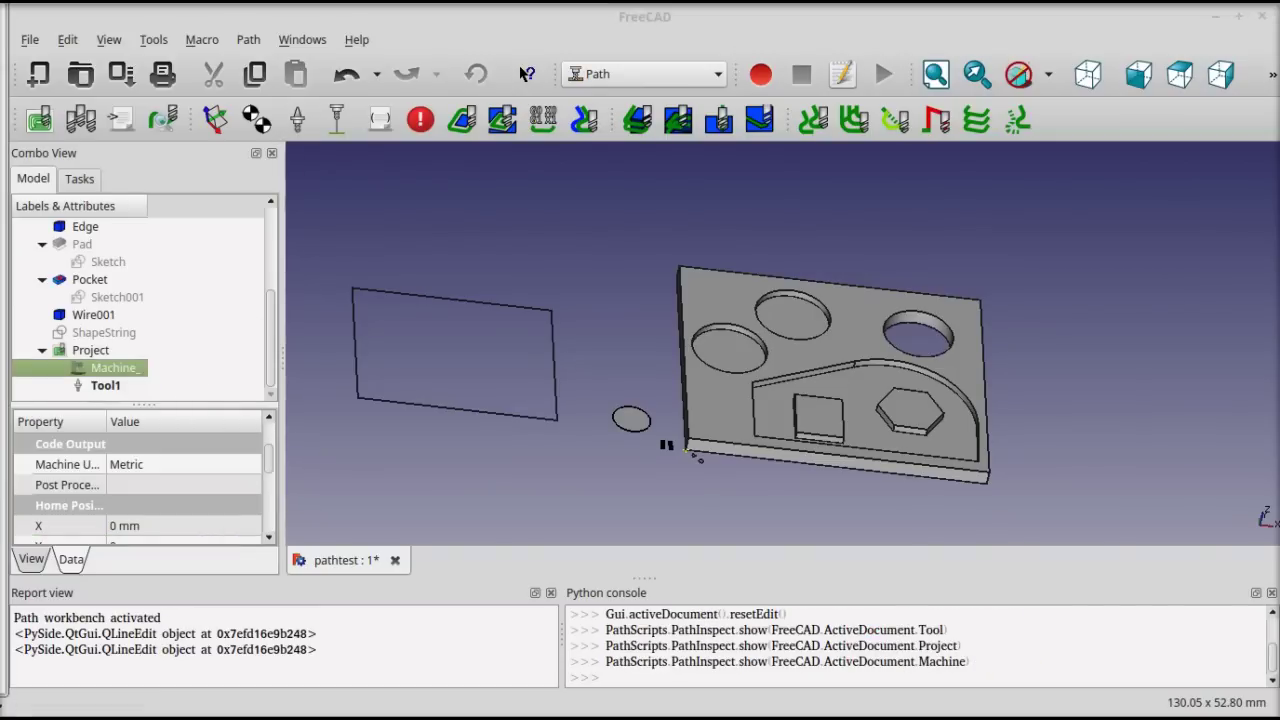
# Step: Create a pocket toolpath on the recess floor face, cutting from depth 2.0 to 1.0
pyautogui.click(863, 386)
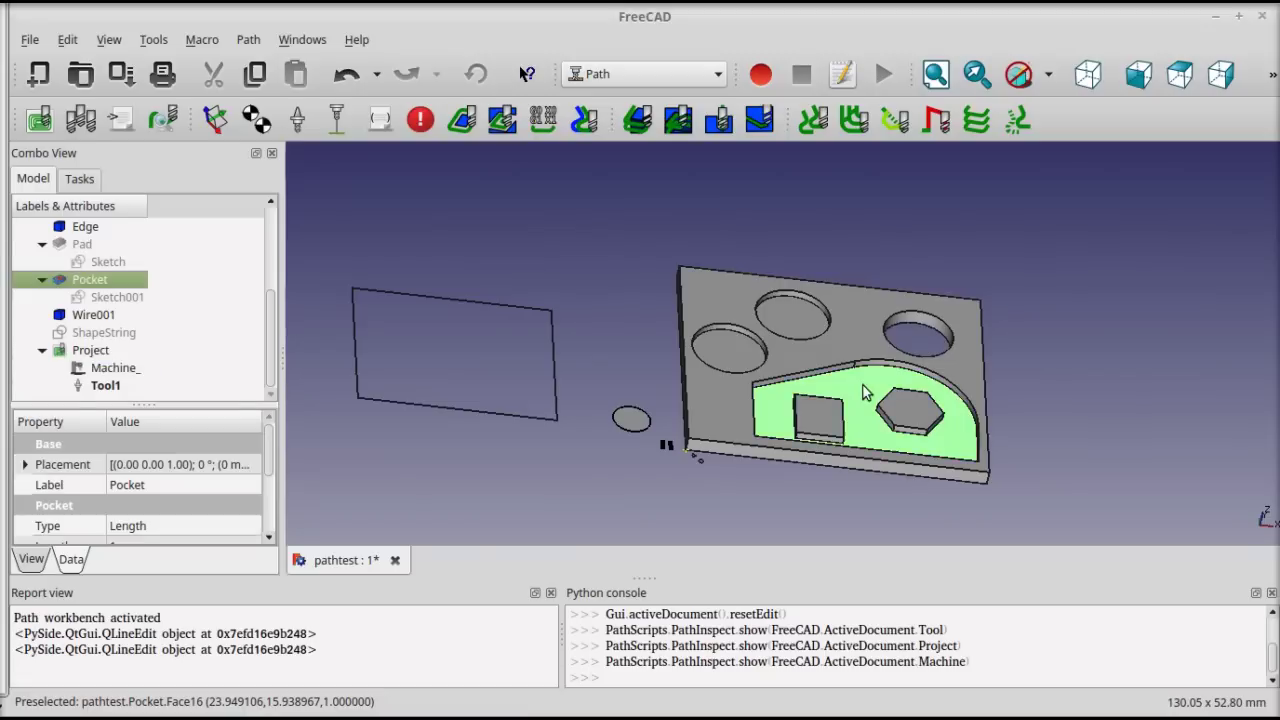
pyautogui.click(679, 124)
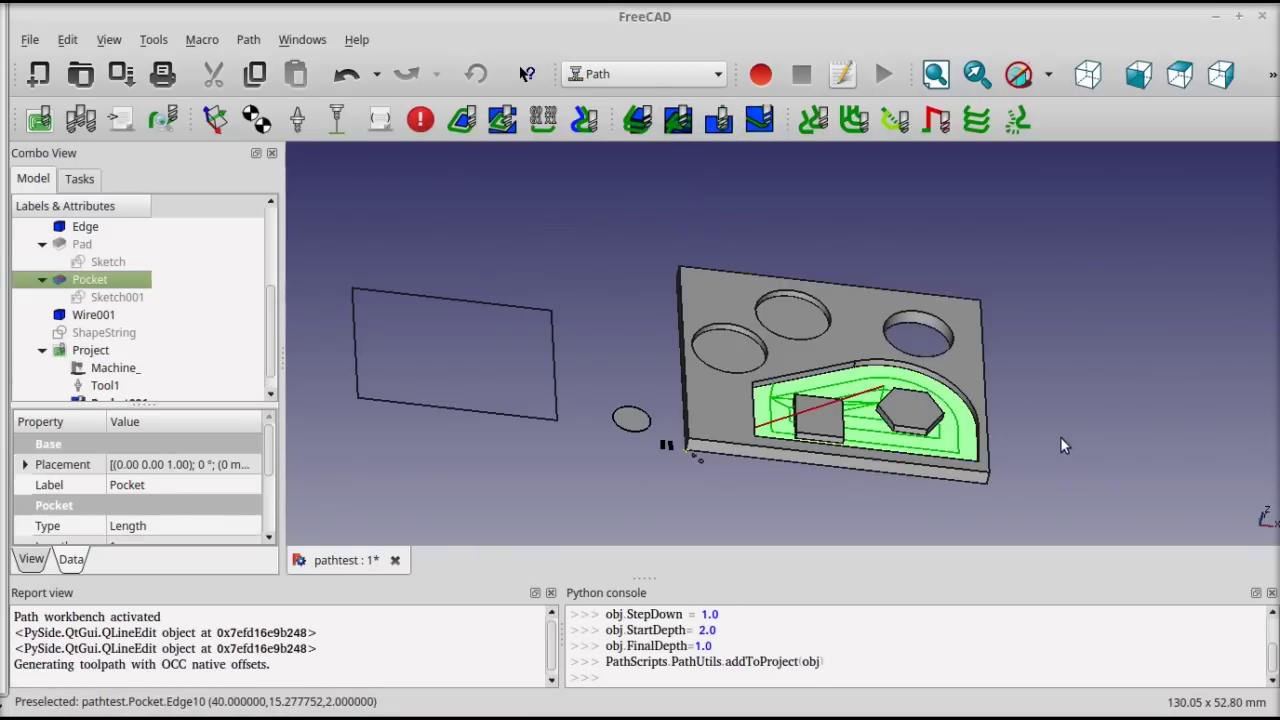
pyautogui.scroll(5, 994, 436)
pyautogui.scroll(5, 801, 446)
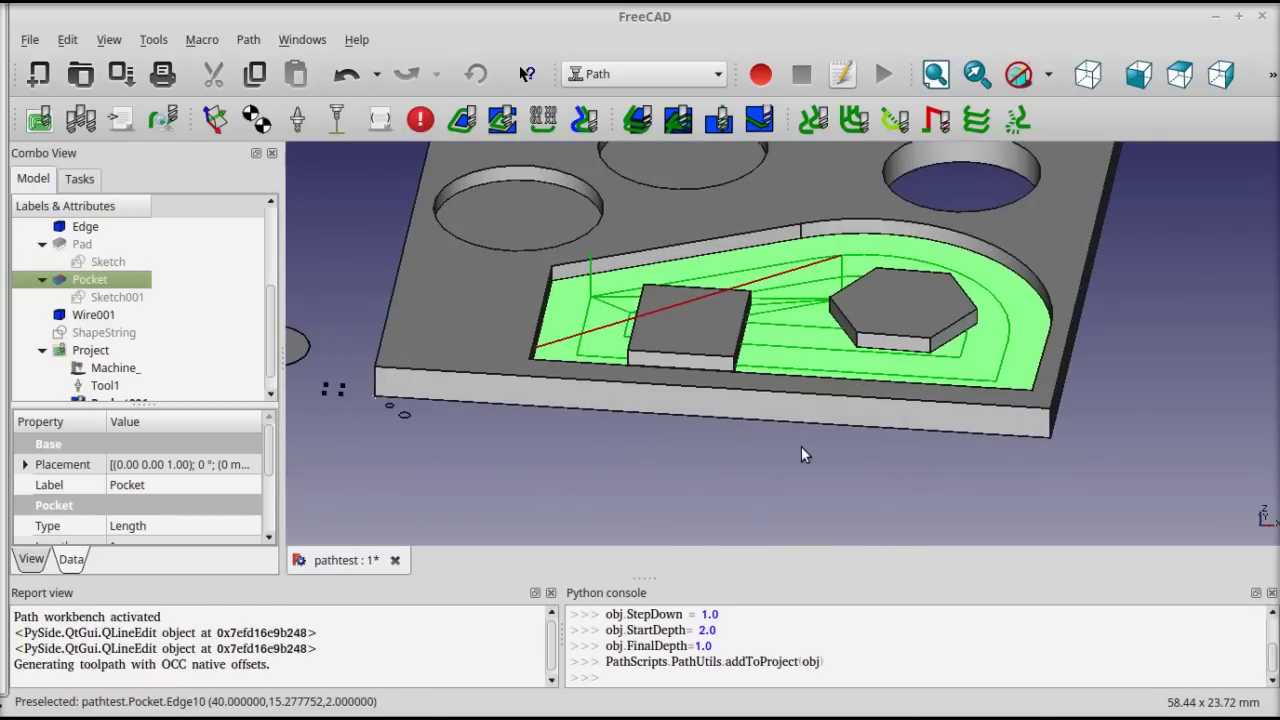
pyautogui.moveTo(551, 447); pyautogui.dragTo(860, 303, button='middle')
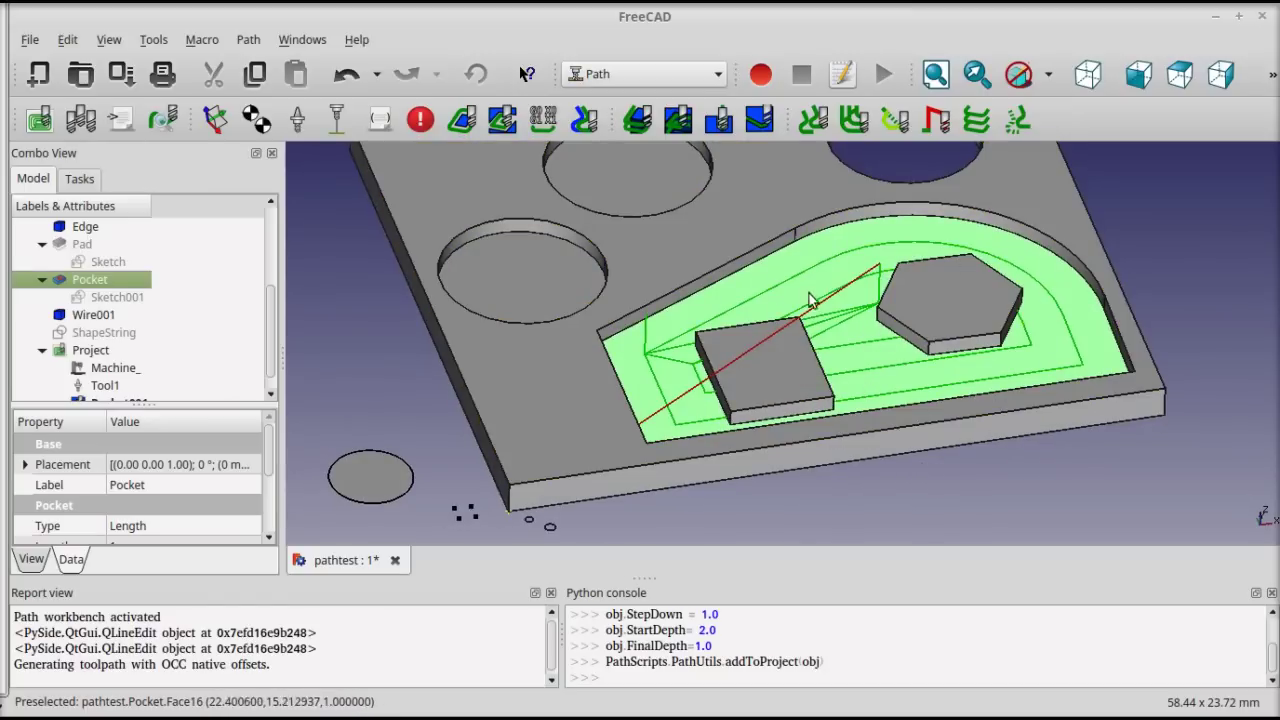
pyautogui.moveTo(1042, 459); pyautogui.dragTo(1052, 456, button='middle')
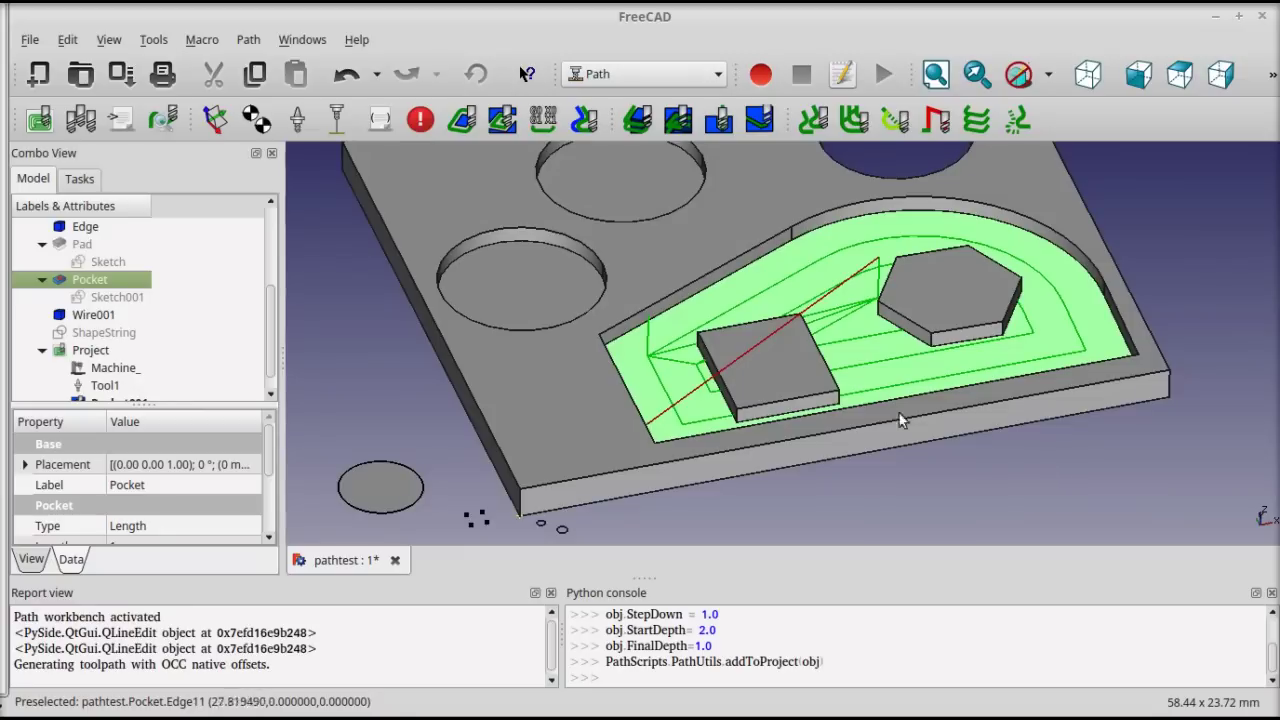
# Step: Change Pocket001's Step Down to 0.50
pyautogui.scroll(-1, 161, 348)
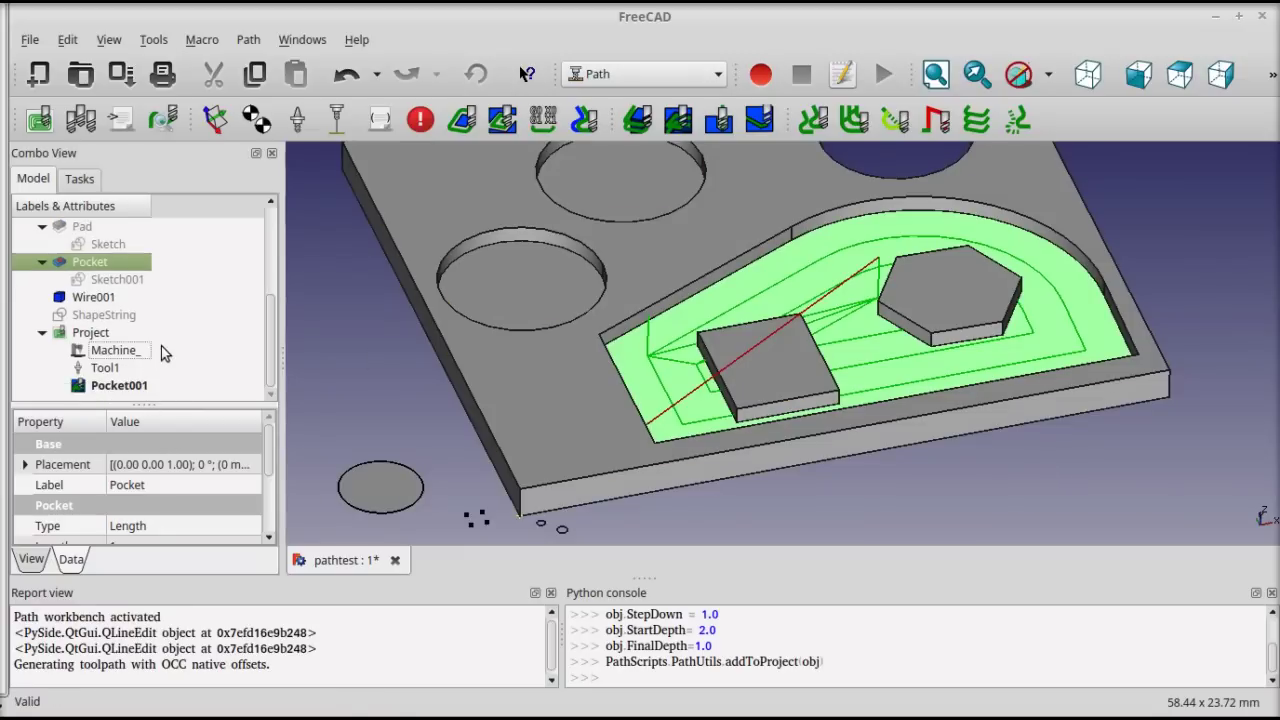
pyautogui.click(128, 386)
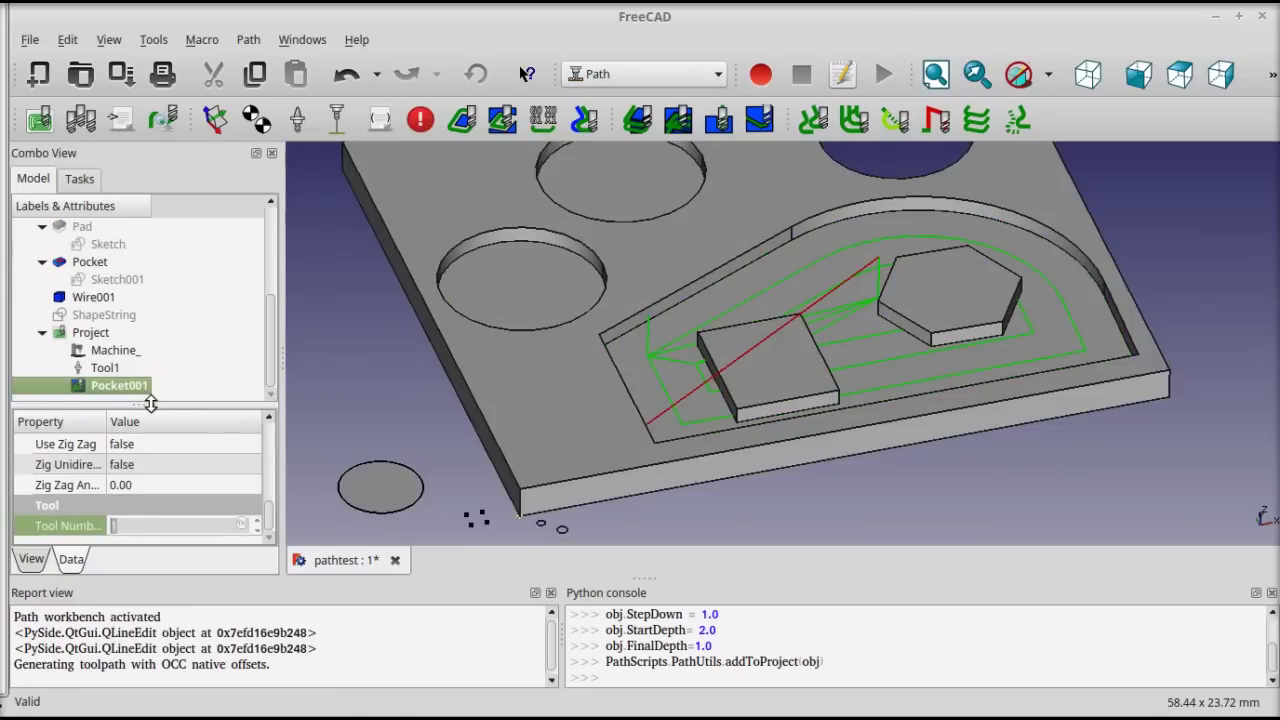
pyautogui.moveTo(150, 403); pyautogui.dragTo(164, 293)
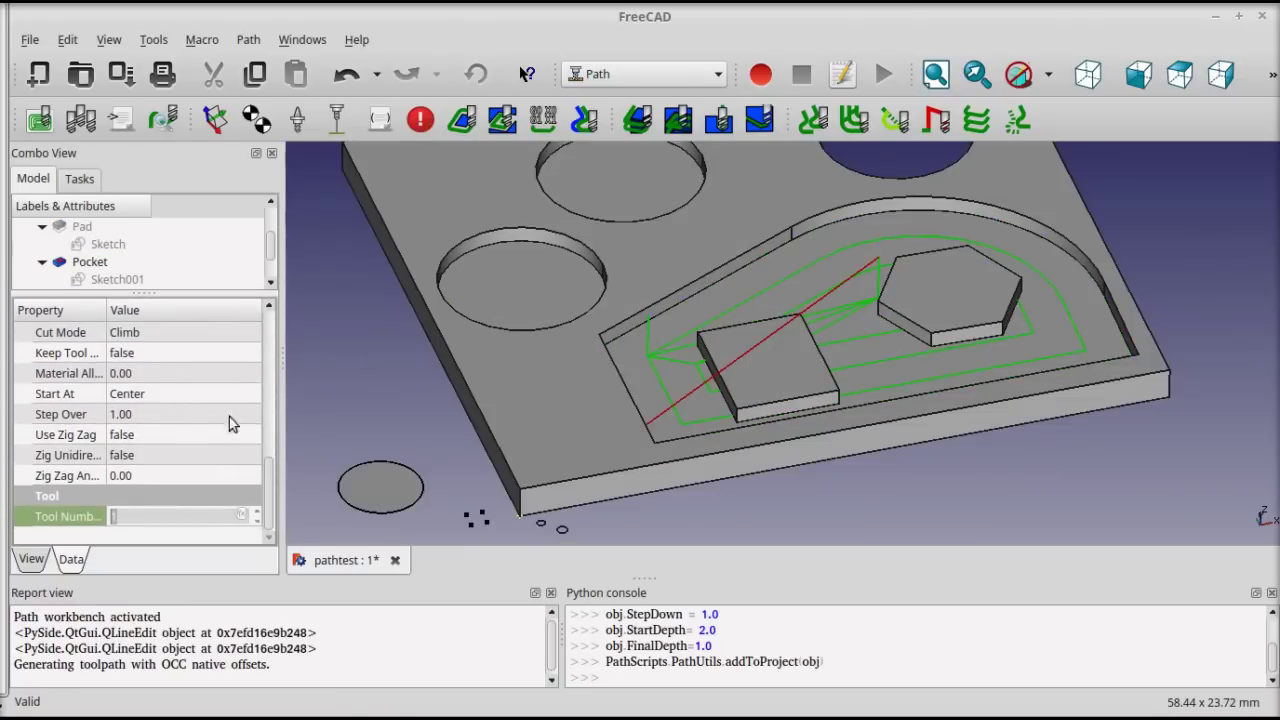
pyautogui.moveTo(269, 491); pyautogui.dragTo(270, 435)
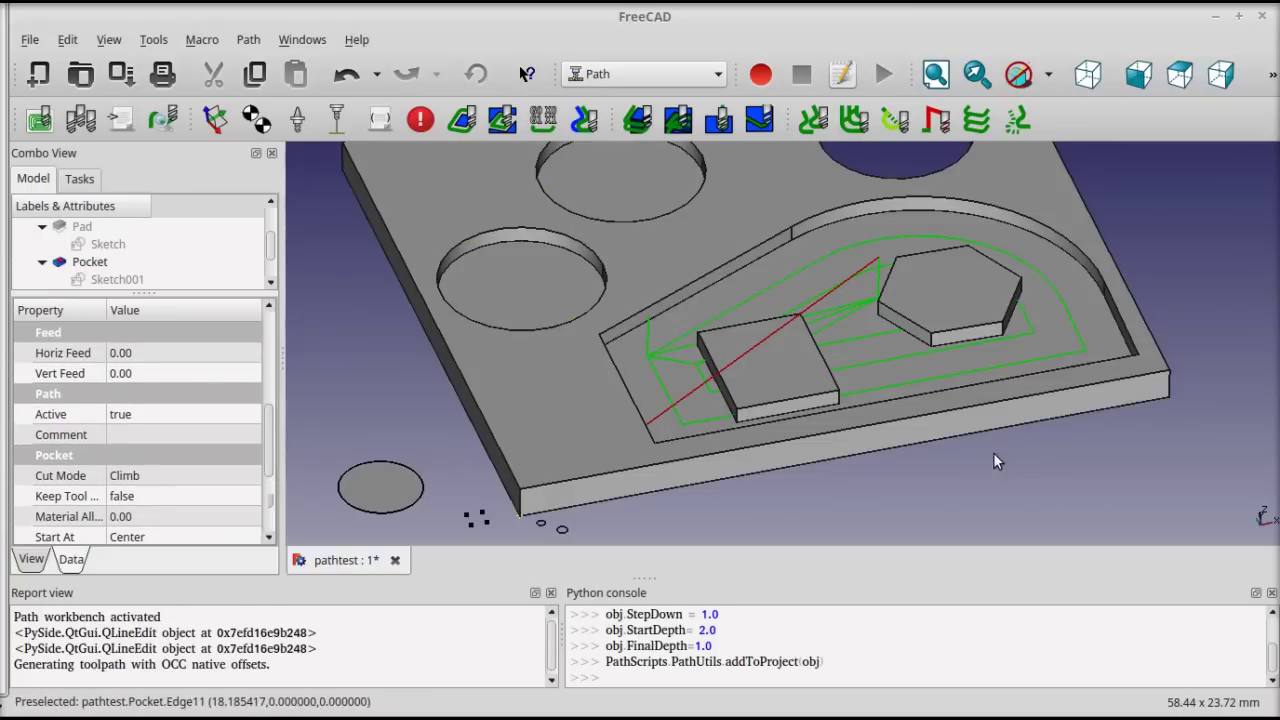
pyautogui.moveTo(993, 452)
pyautogui.mouseDown(button='middle')
pyautogui.moveTo(1008, 436)
pyautogui.moveTo(988, 432)
pyautogui.mouseUp(button='middle')
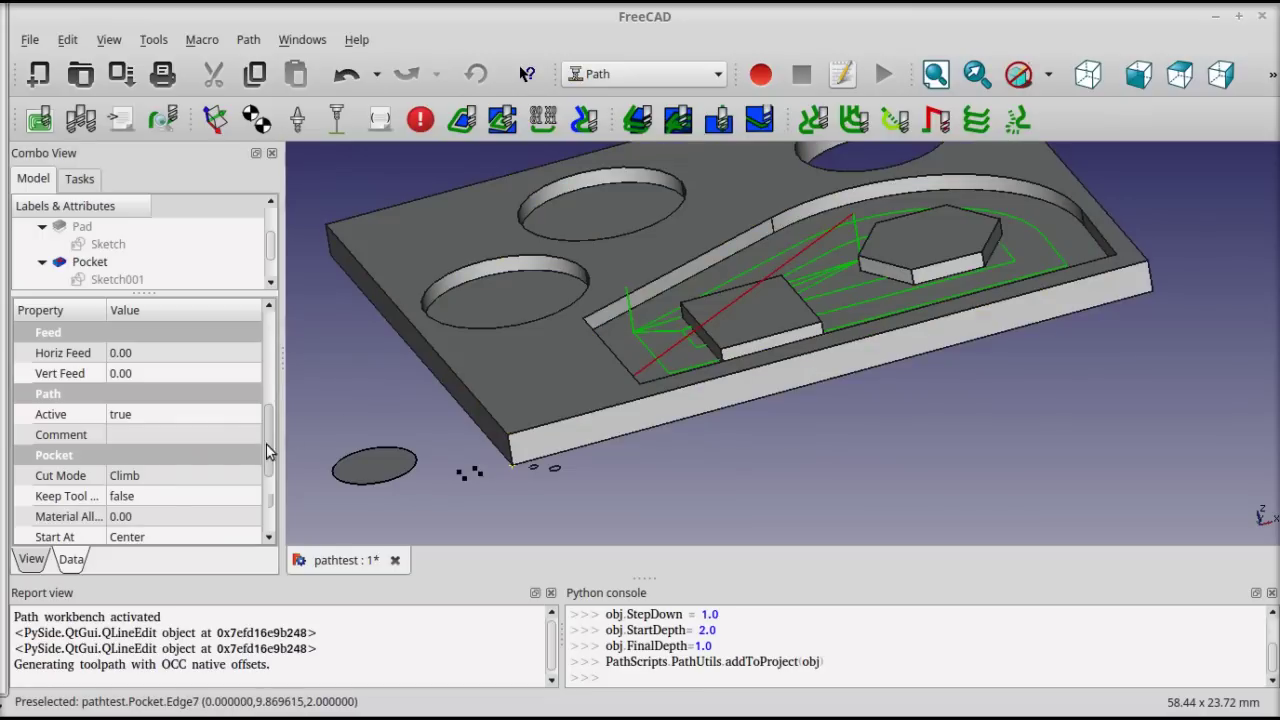
pyautogui.moveTo(265, 443); pyautogui.dragTo(277, 383)
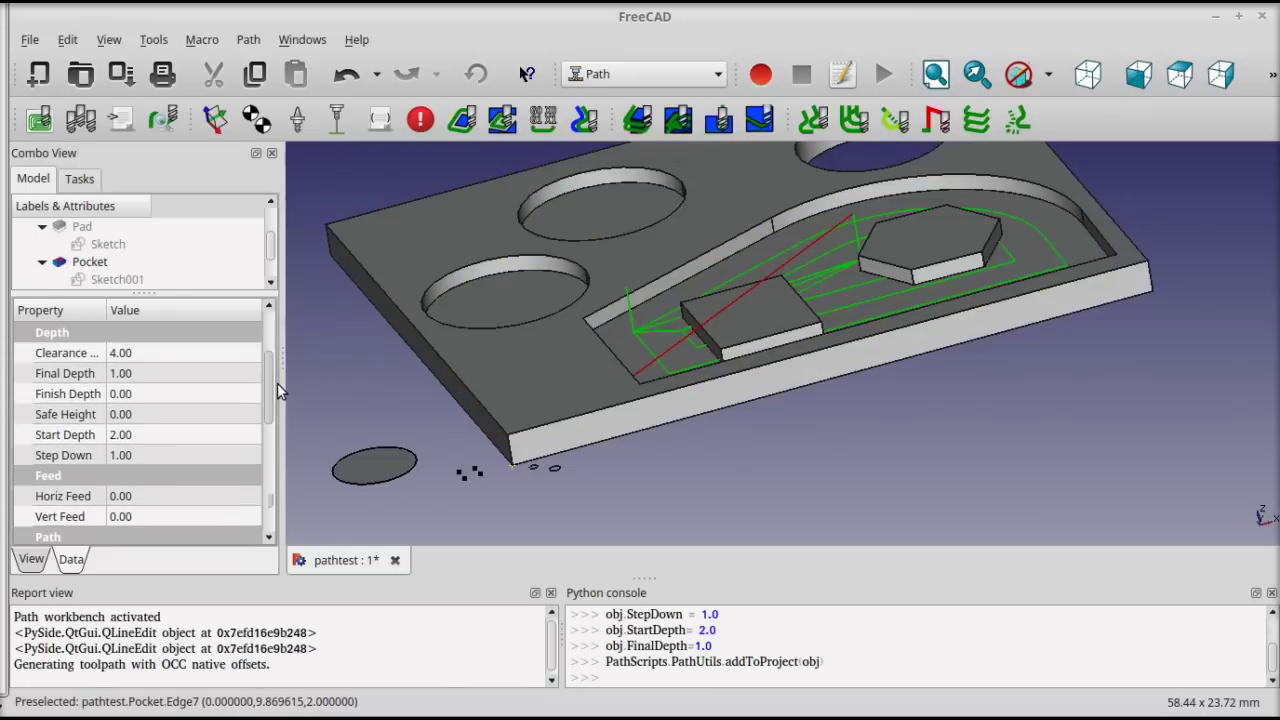
pyautogui.click(153, 457)
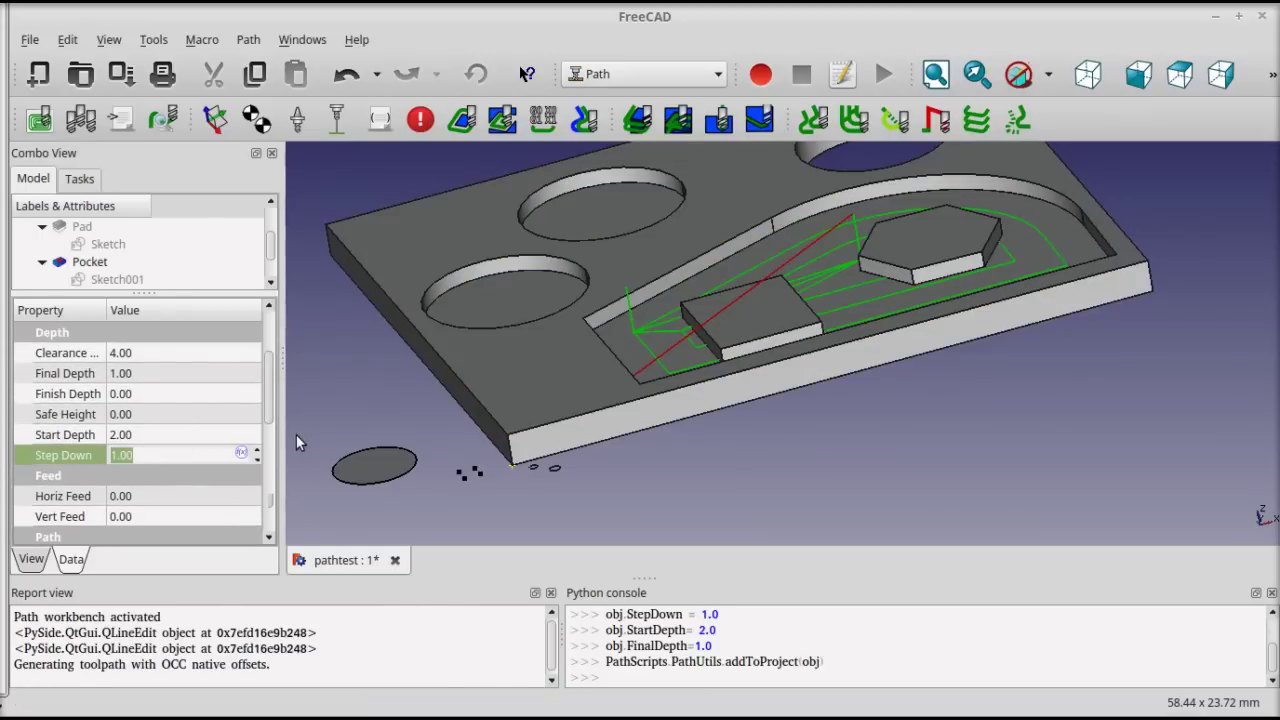
pyautogui.write('5')
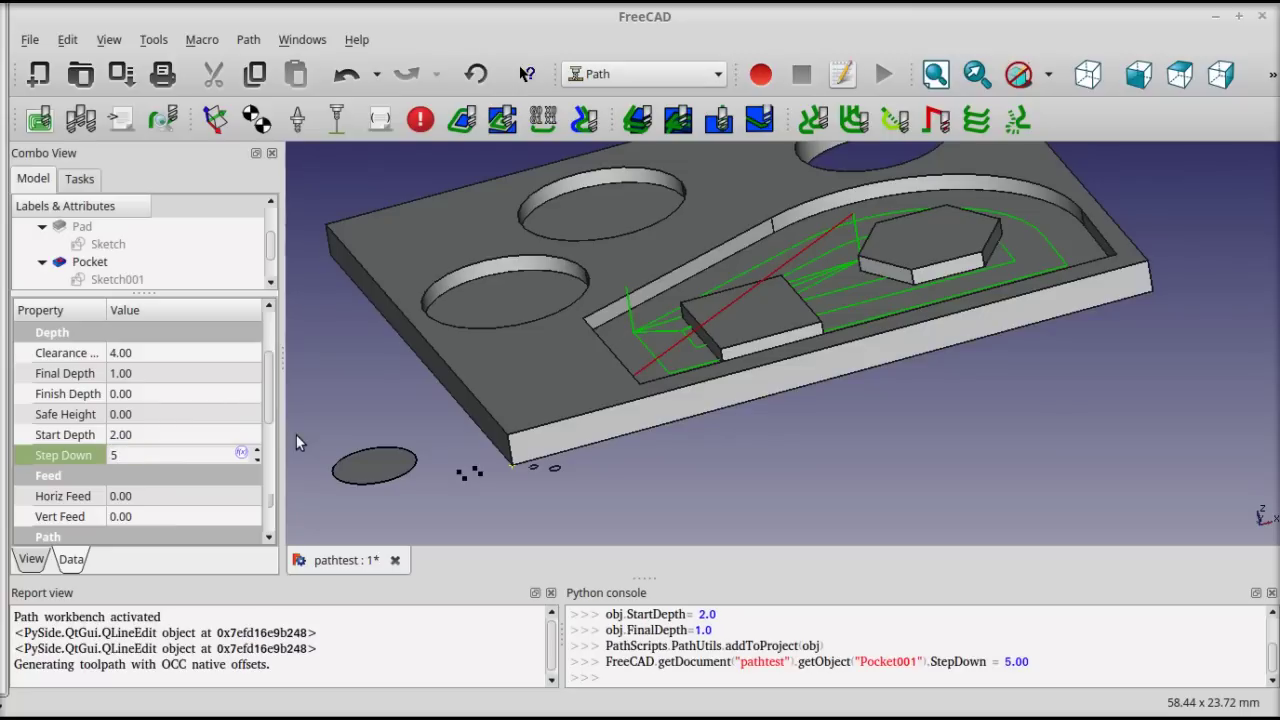
pyautogui.press('BackSpace')
pyautogui.write('0.50')
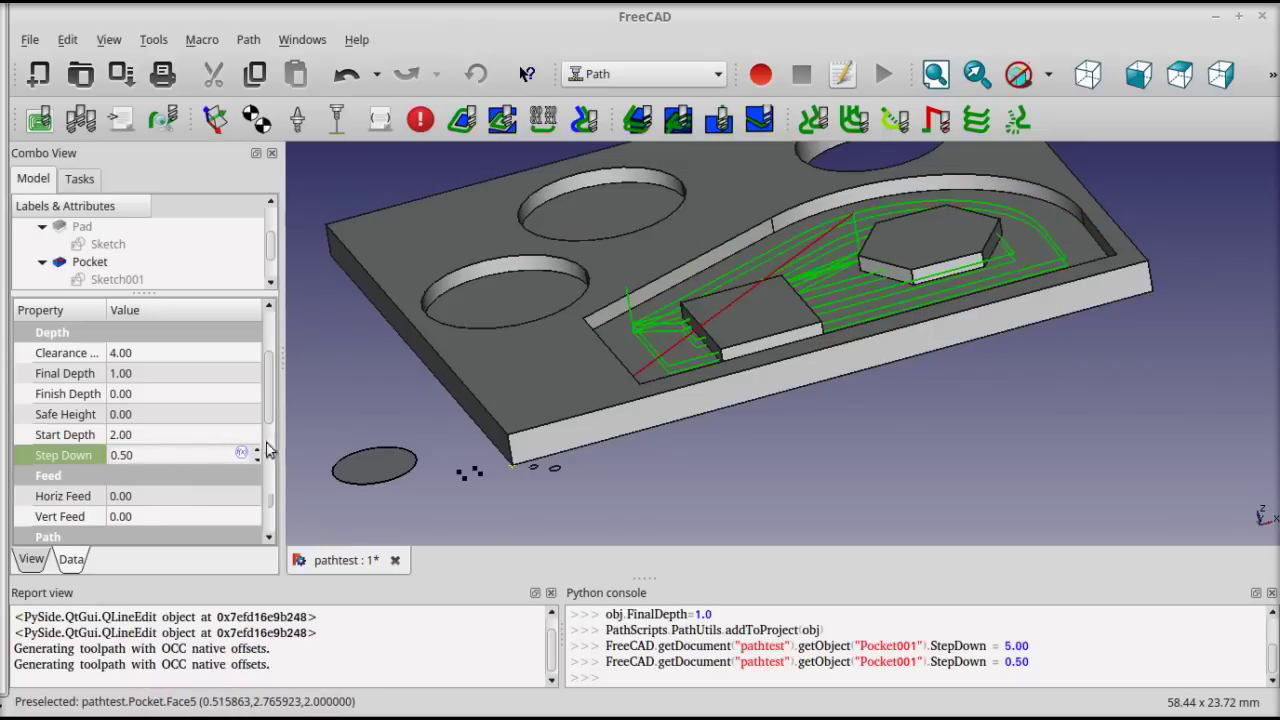
# Step: Select Tool1 in the project tree and begin editing its Tool Number
pyautogui.scroll(1, 1020, 428)
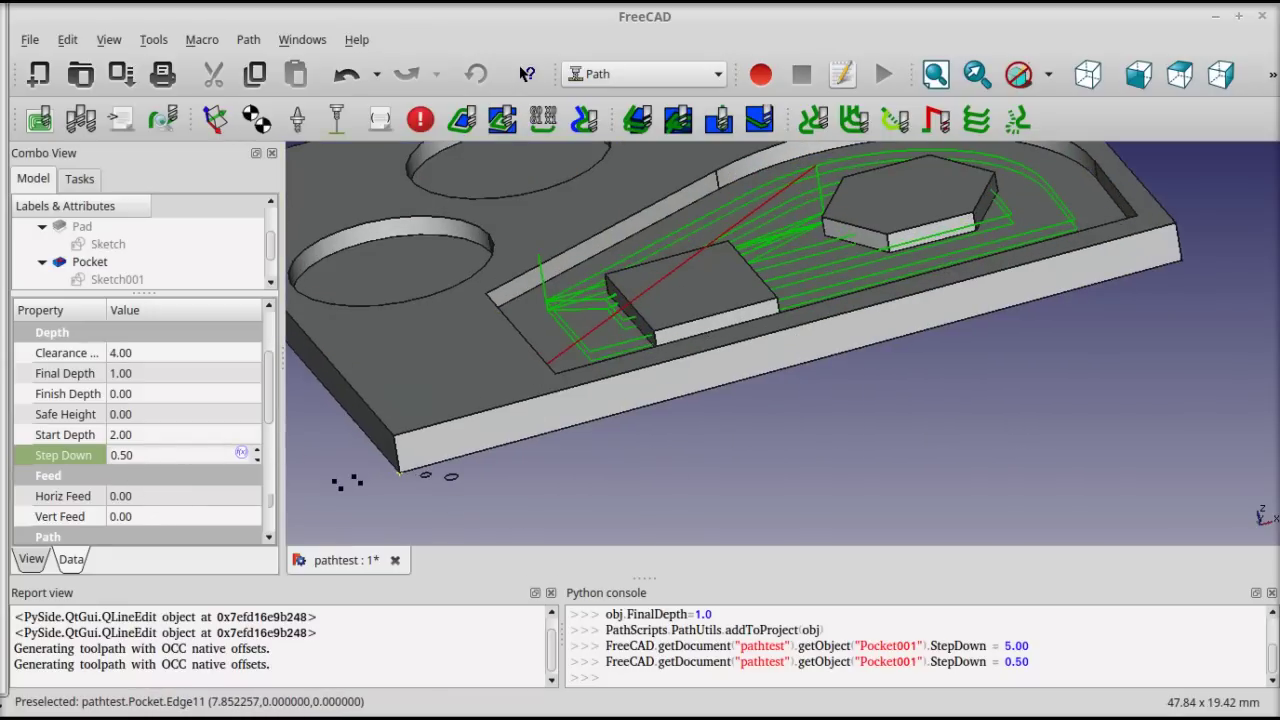
pyautogui.moveTo(145, 293); pyautogui.dragTo(145, 316)
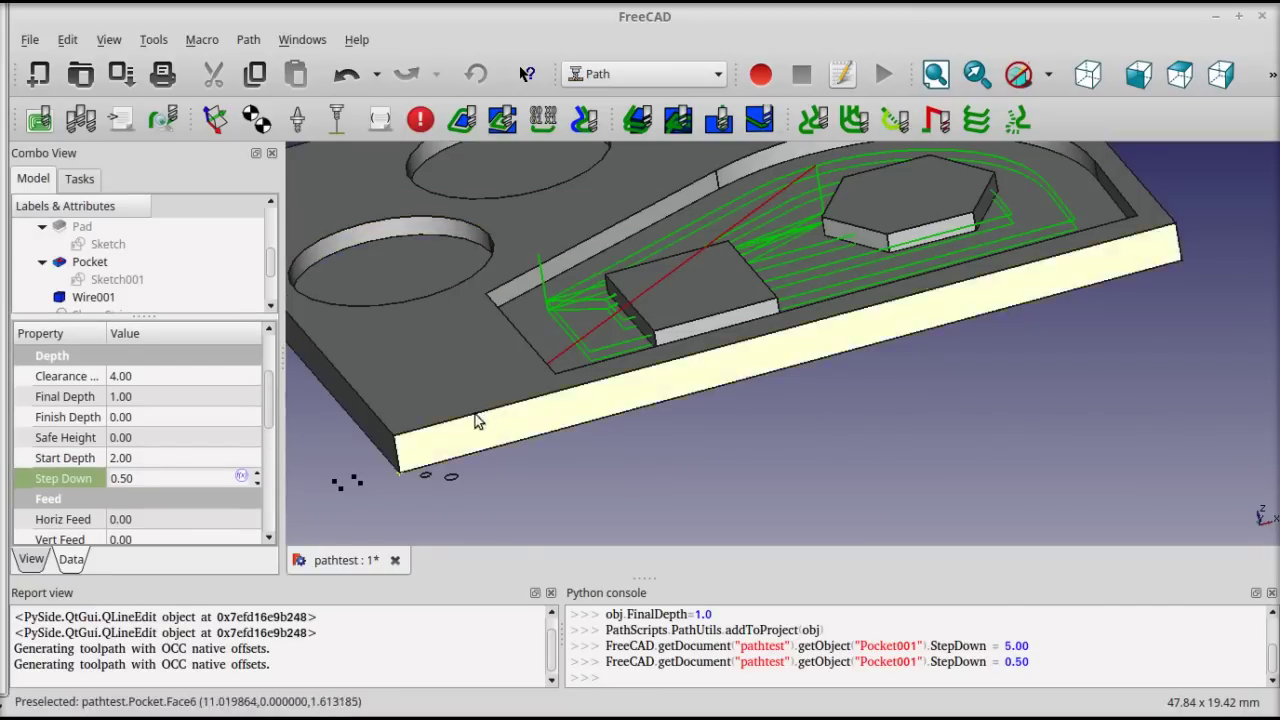
pyautogui.moveTo(145, 316); pyautogui.dragTo(163, 403)
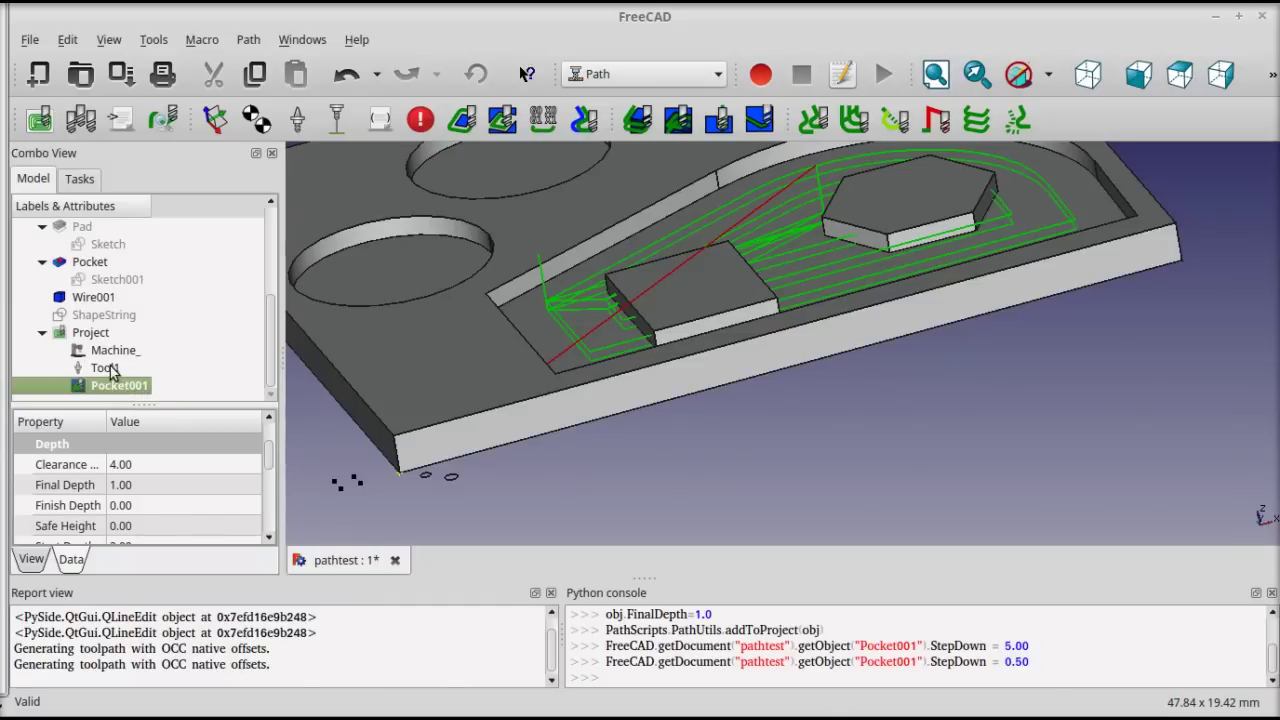
pyautogui.click(116, 370)
pyautogui.click(164, 523)
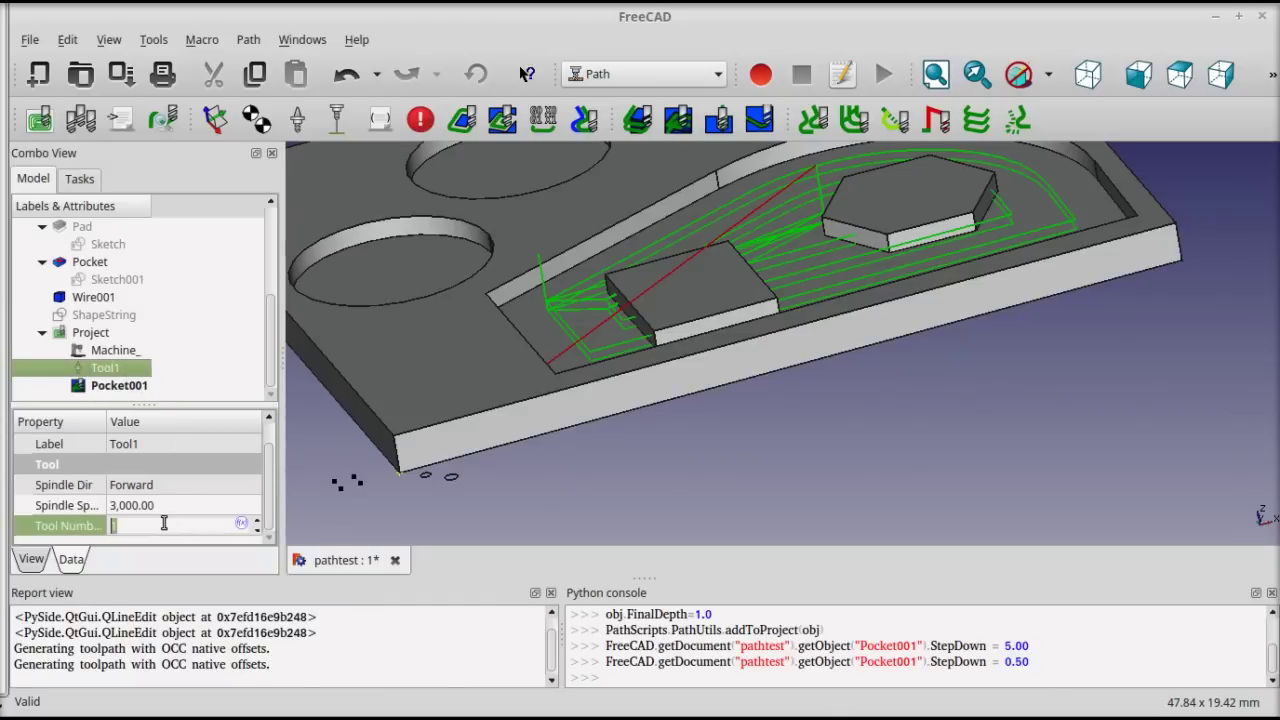
pyautogui.scroll(-1, 164, 523)
pyautogui.scroll(2, 164, 523)
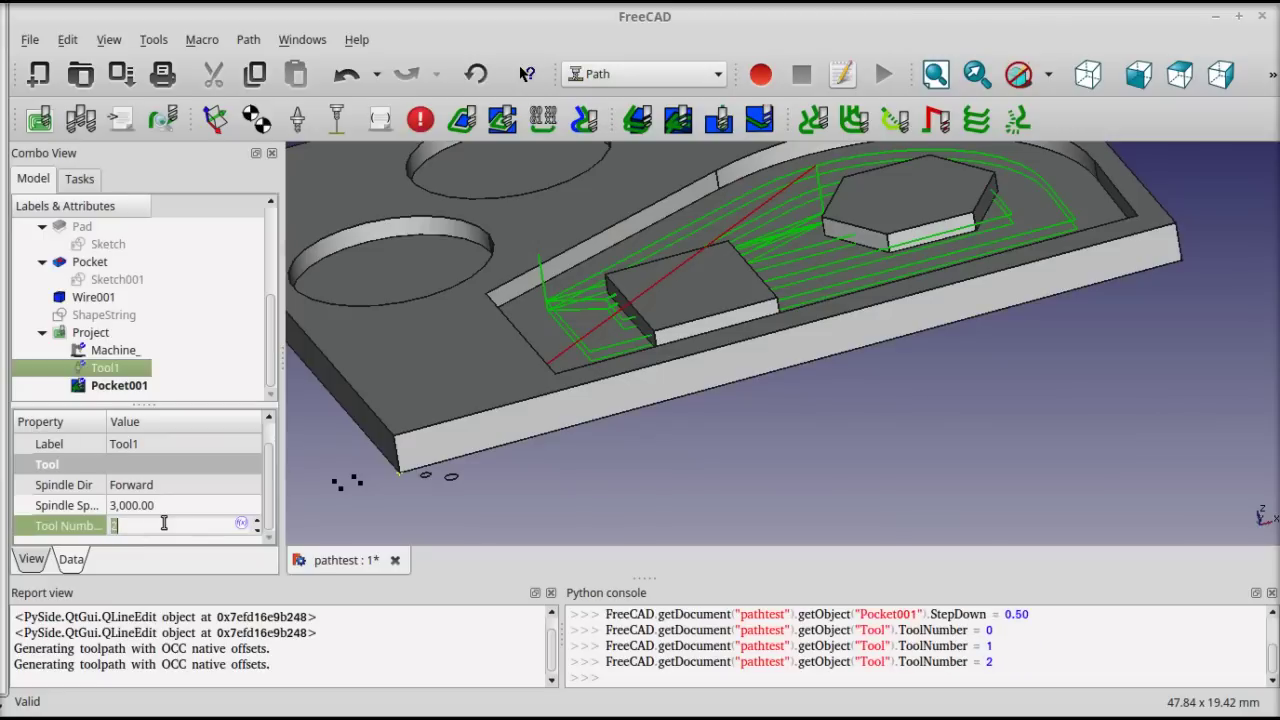
pyautogui.click(197, 506)
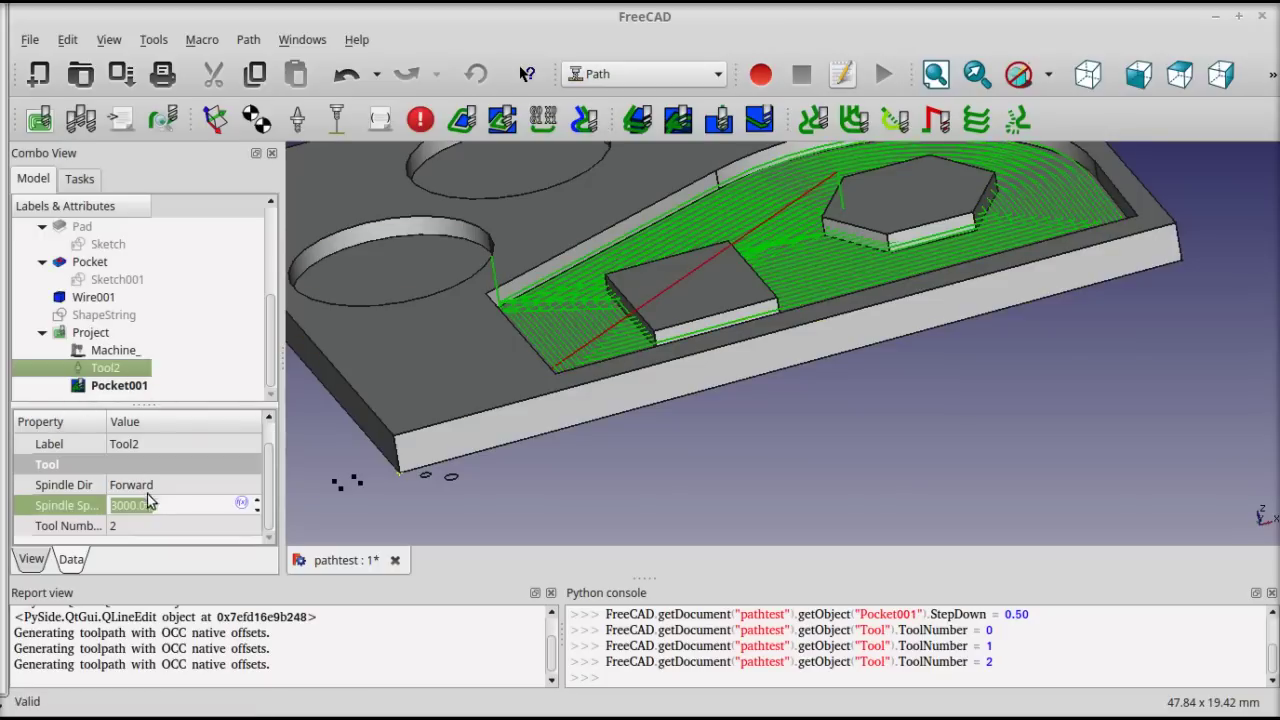
pyautogui.click(161, 526)
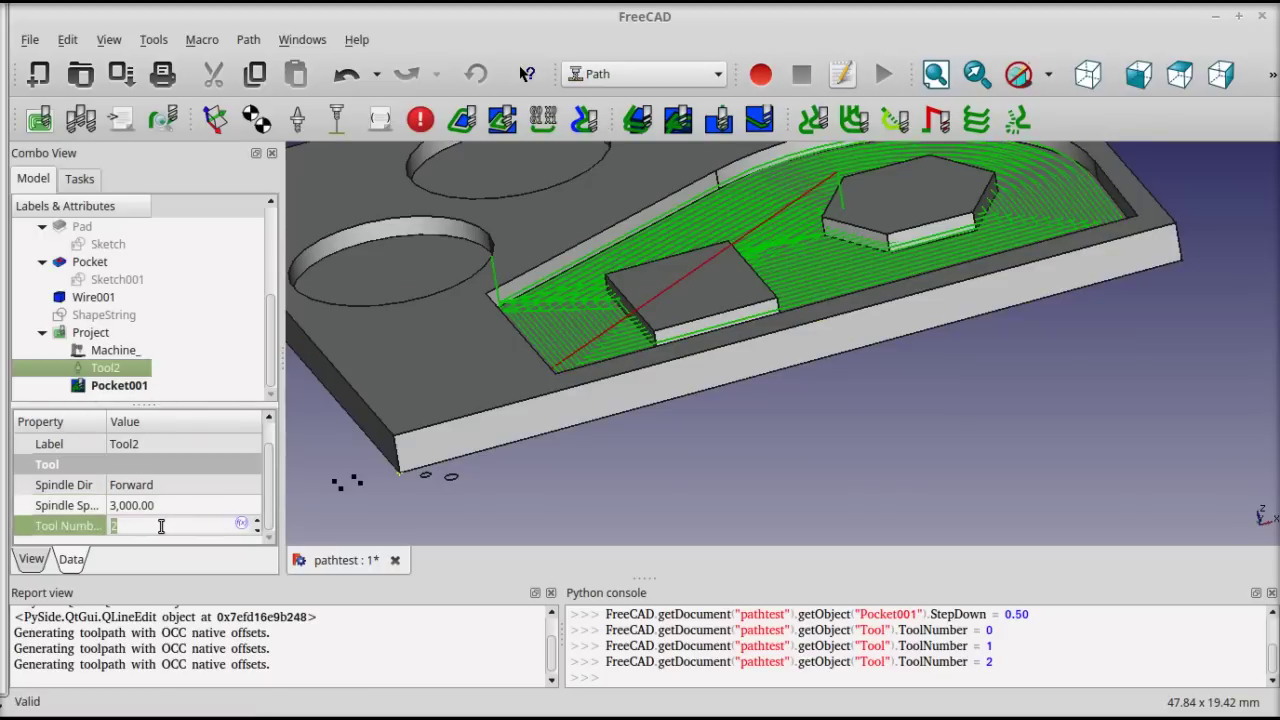
pyautogui.scroll(1, 161, 526)
pyautogui.click(179, 507)
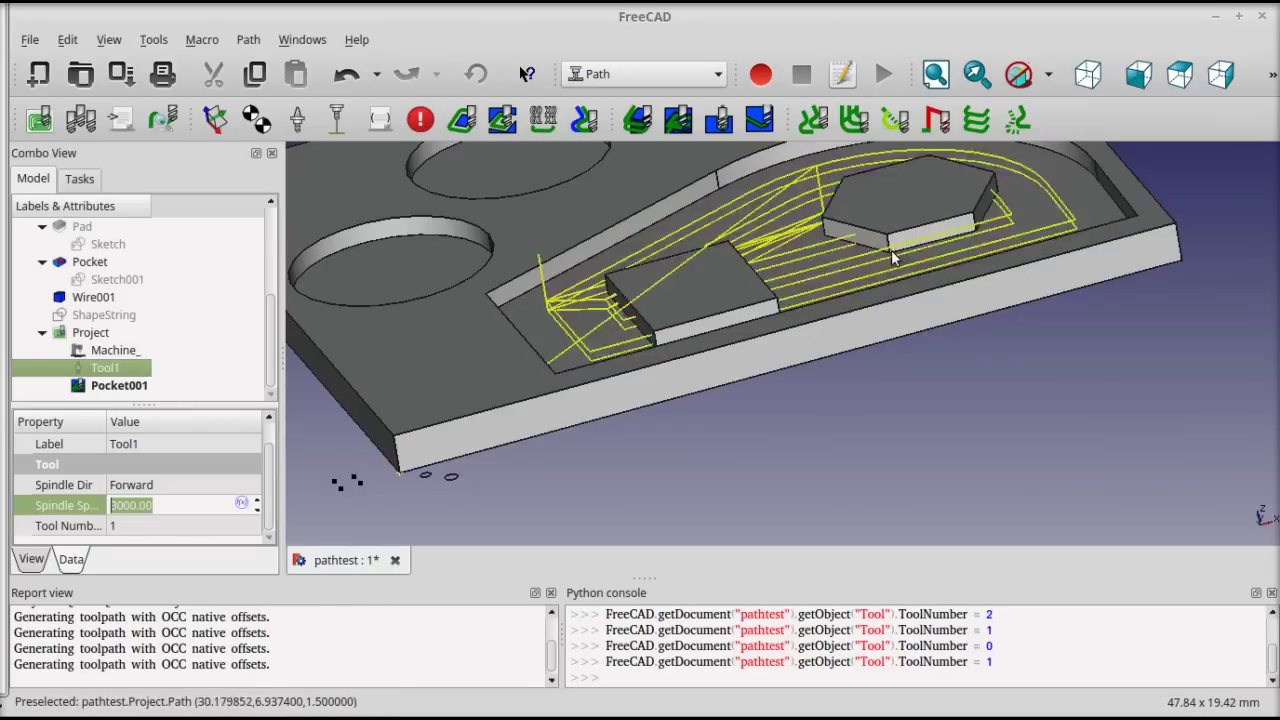
pyautogui.moveTo(1000, 232); pyautogui.dragTo(815, 290, button='middle')
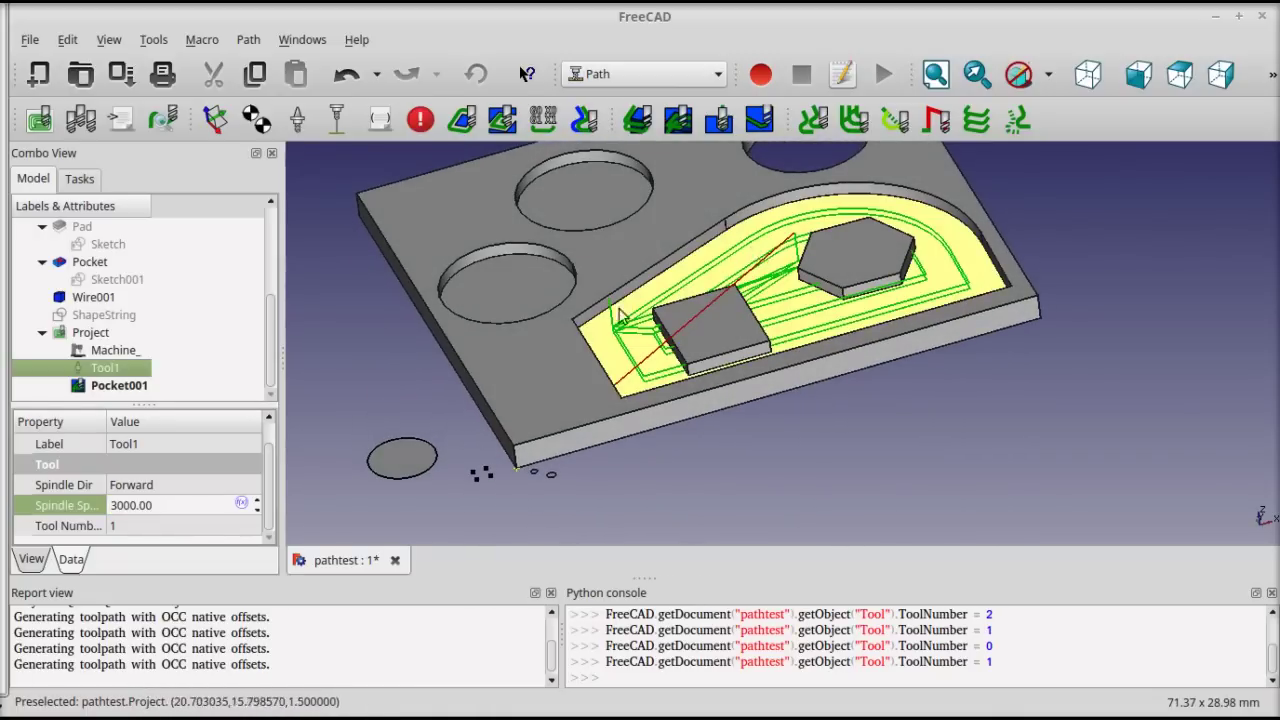
pyautogui.scroll(2, 780, 293)
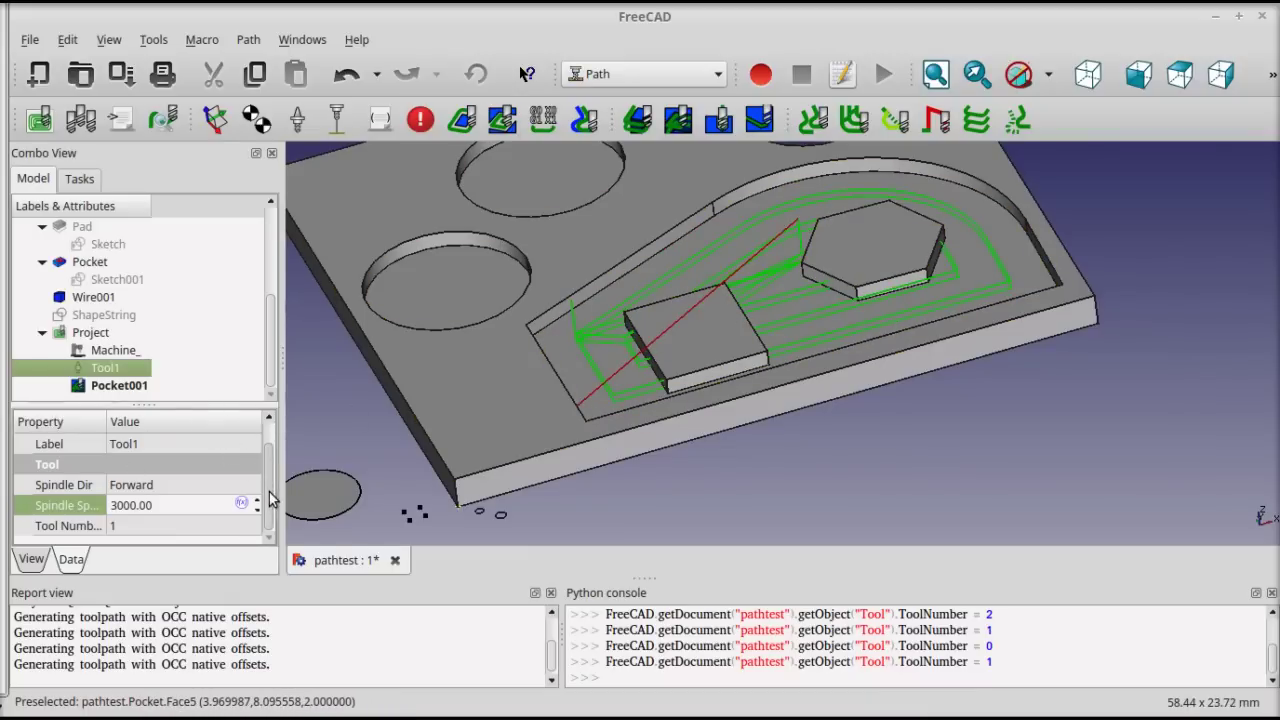
pyautogui.scroll(1, 270, 495)
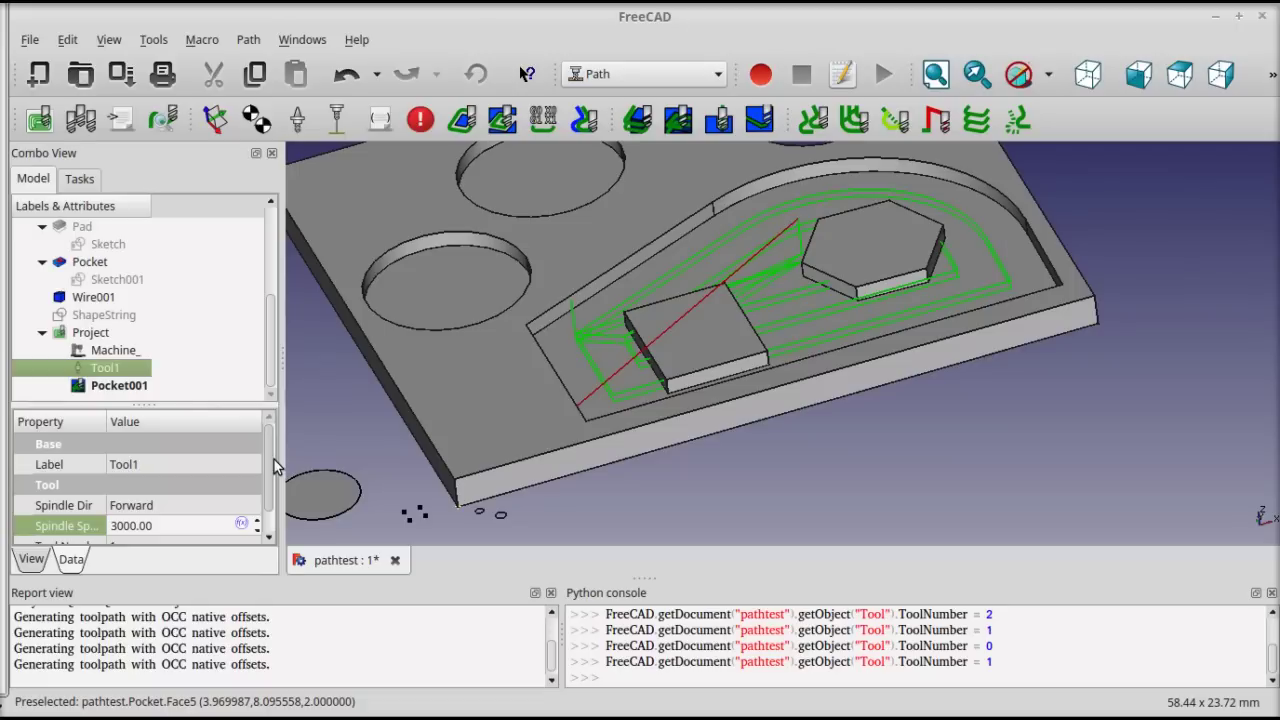
# Step: Switch Pocket001's pocket algorithm to libarea so the toolpath recomputes
pyautogui.click(128, 387)
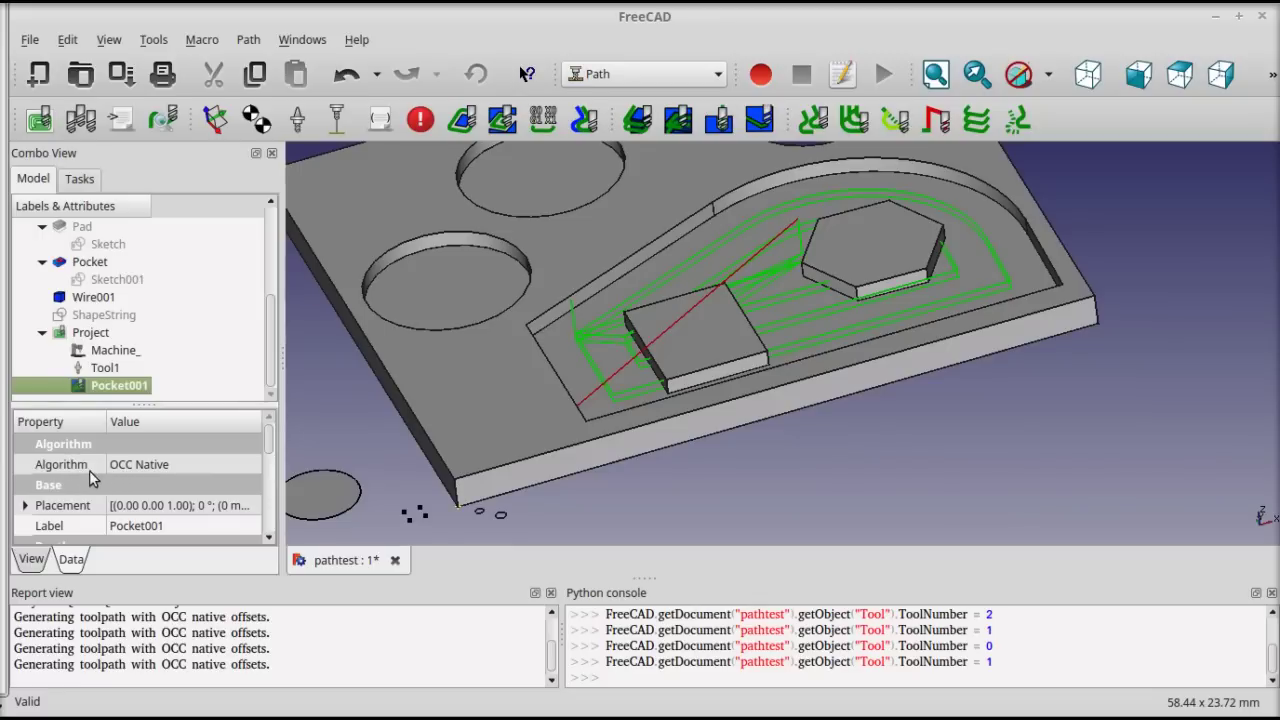
pyautogui.click(171, 462)
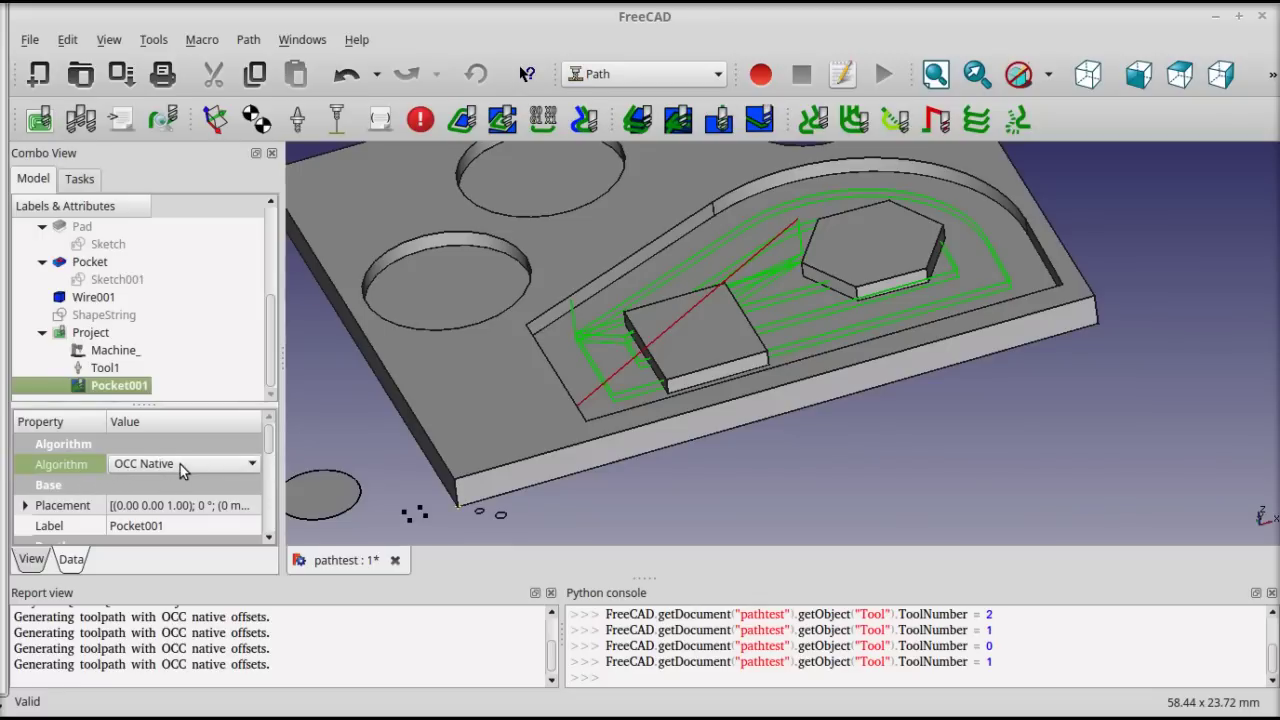
pyautogui.click(180, 464)
pyautogui.click(146, 488)
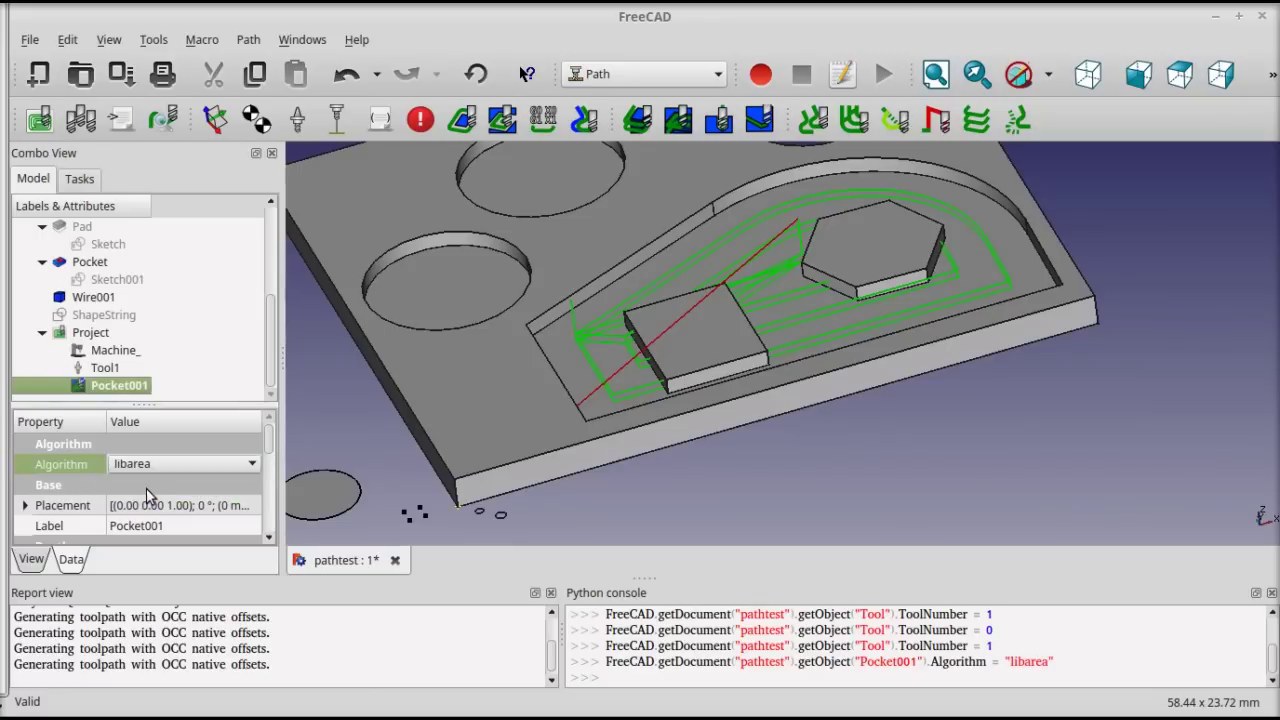
pyautogui.click(190, 528)
pyautogui.scroll(-2, 983, 362)
pyautogui.moveTo(983, 363); pyautogui.dragTo(963, 386, button='middle')
pyautogui.scroll(2, 853, 402)
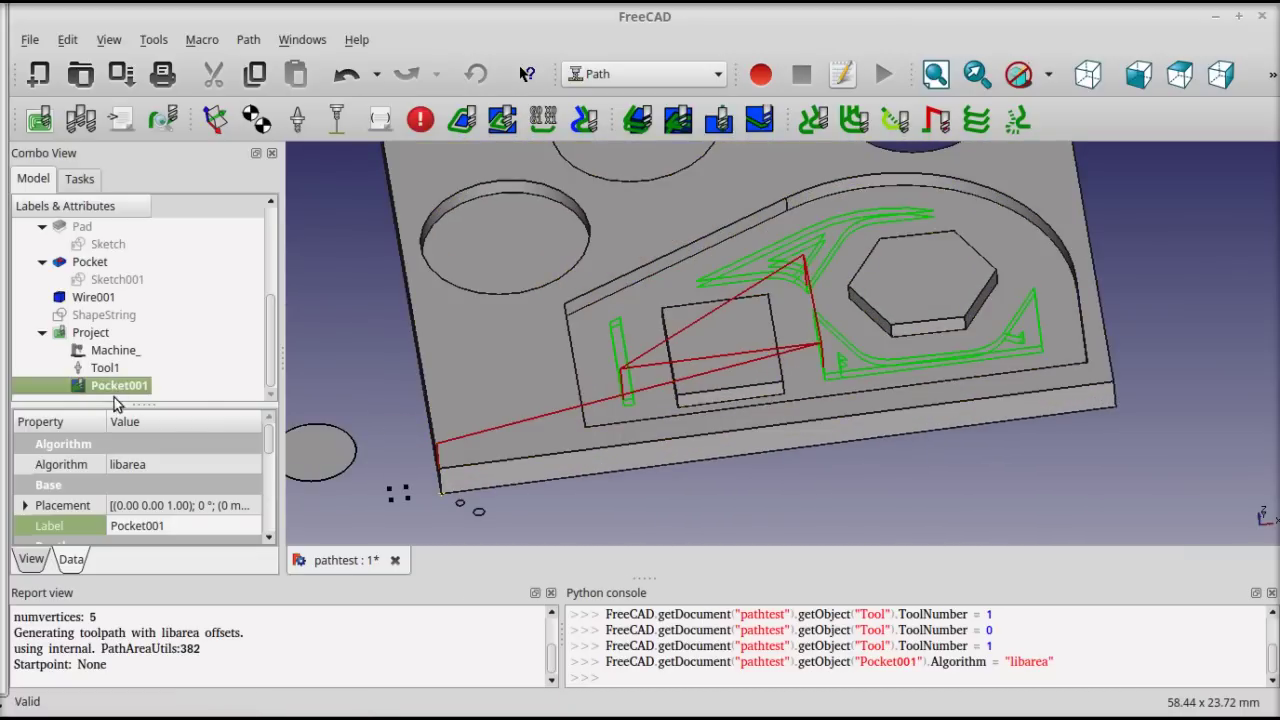
# Step: Set Tool1's Tool Number to 2
pyautogui.click(118, 372)
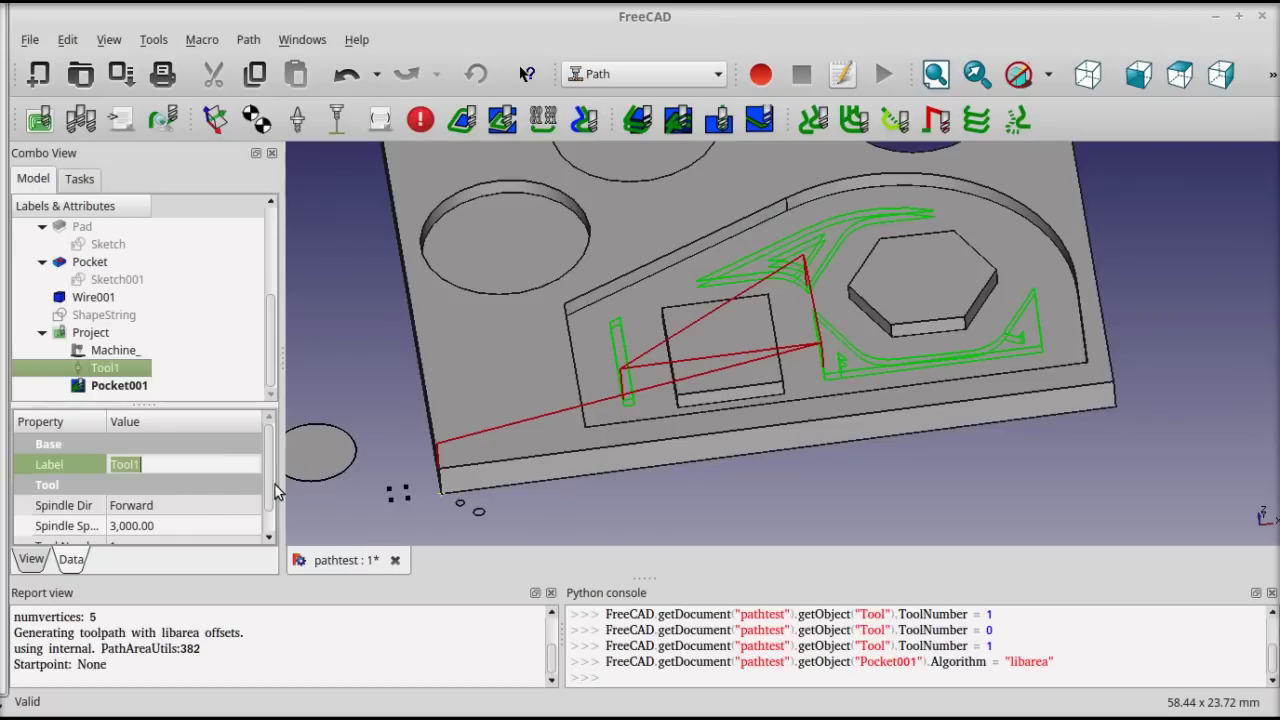
pyautogui.scroll(-1, 268, 490)
pyautogui.click(161, 526)
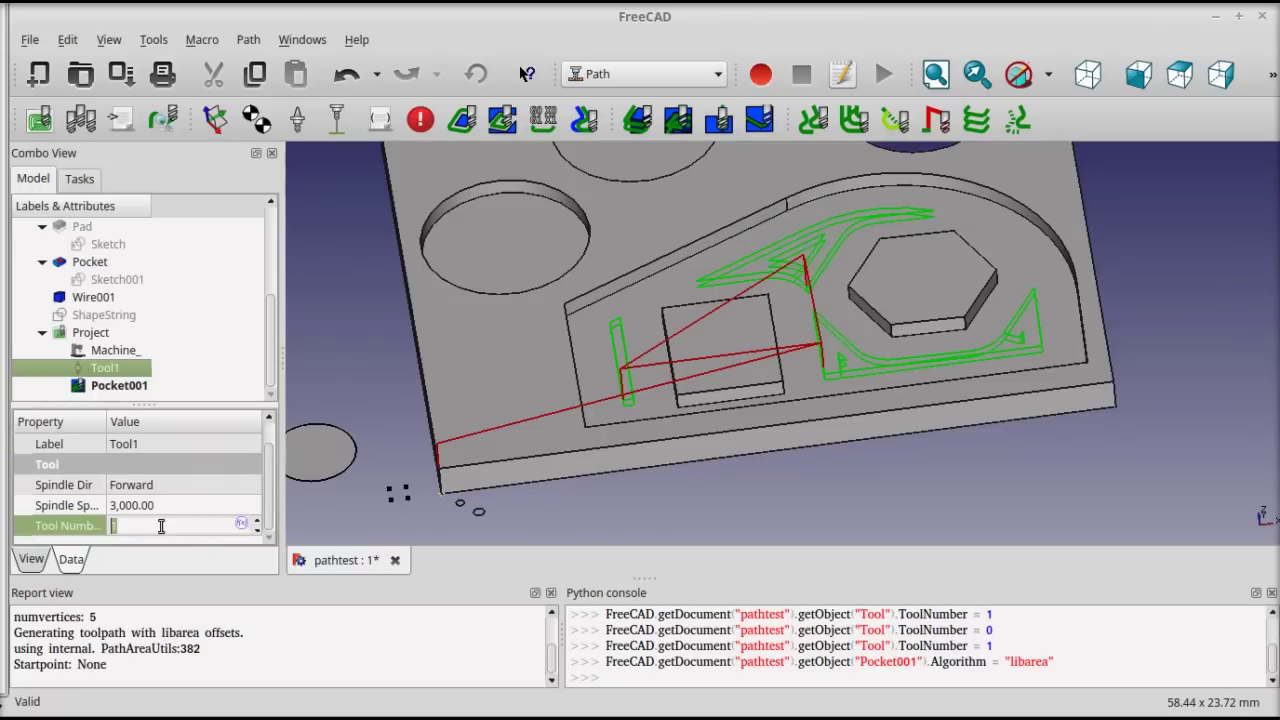
pyautogui.scroll(-1, 161, 526)
pyautogui.scroll(2, 170, 521)
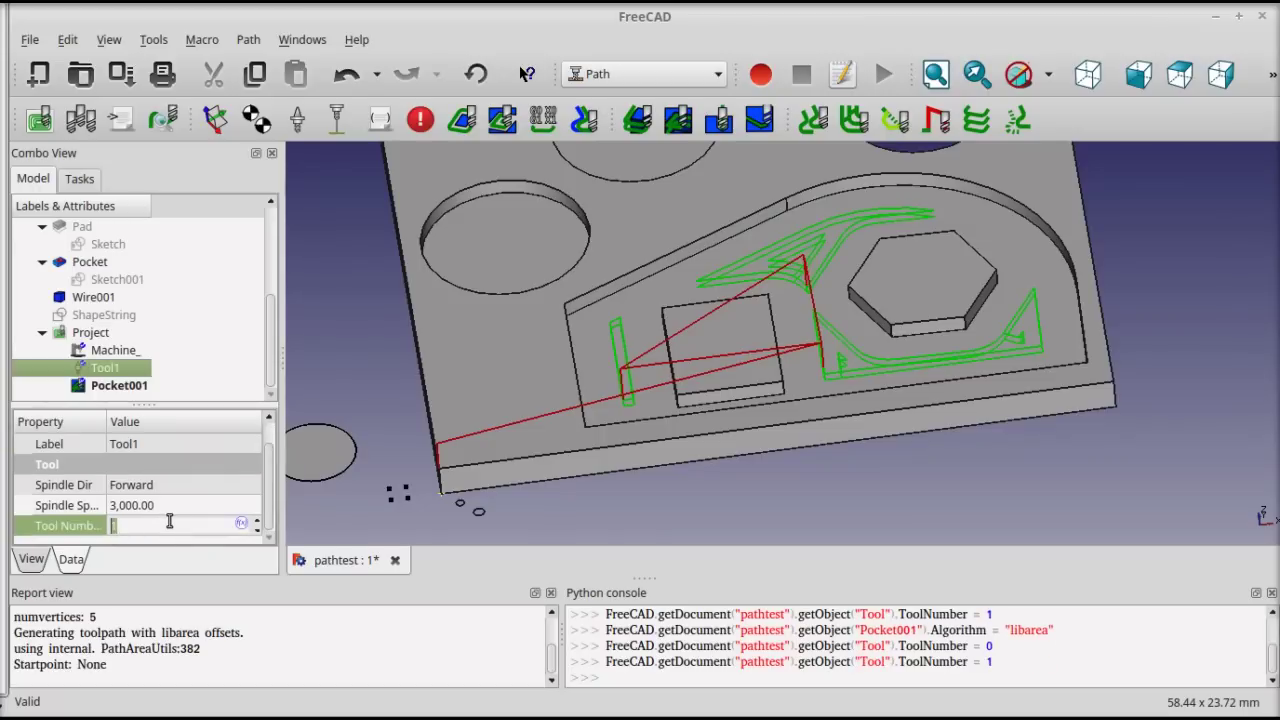
pyautogui.click(197, 509)
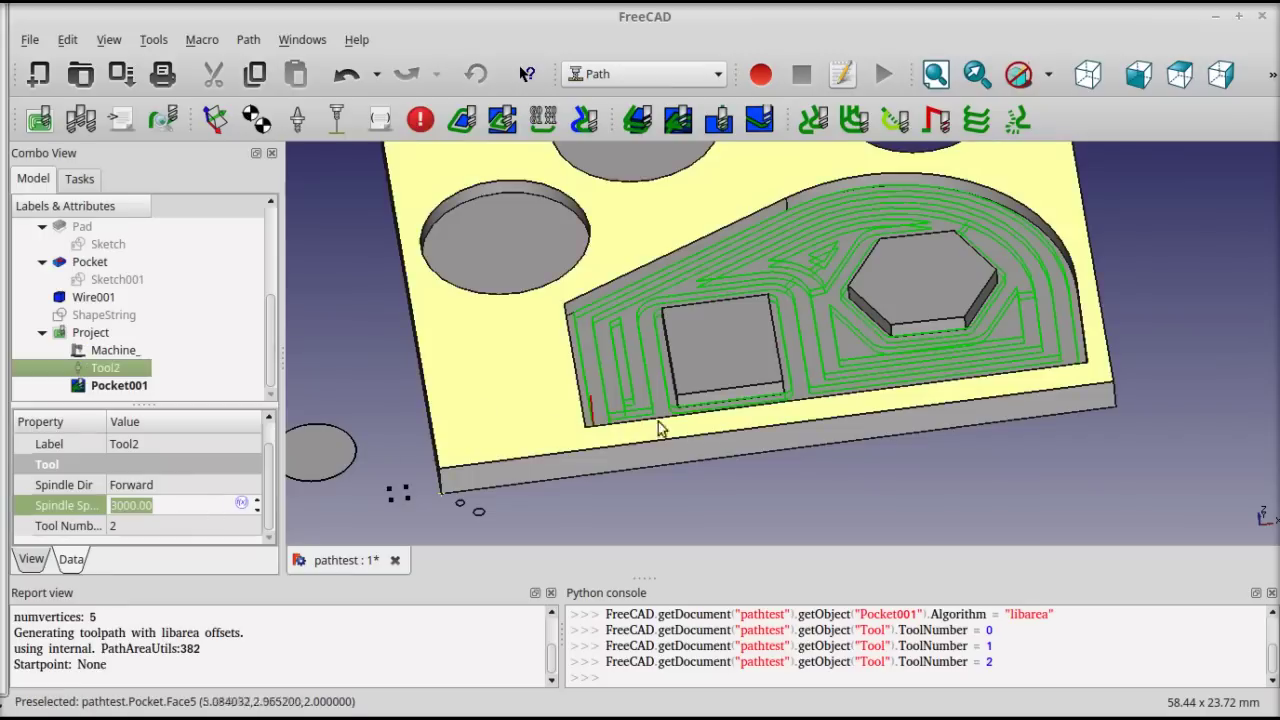
pyautogui.moveTo(909, 490)
pyautogui.mouseDown(button='middle')
pyautogui.moveTo(929, 532)
pyautogui.moveTo(906, 483)
pyautogui.mouseUp(button='middle')
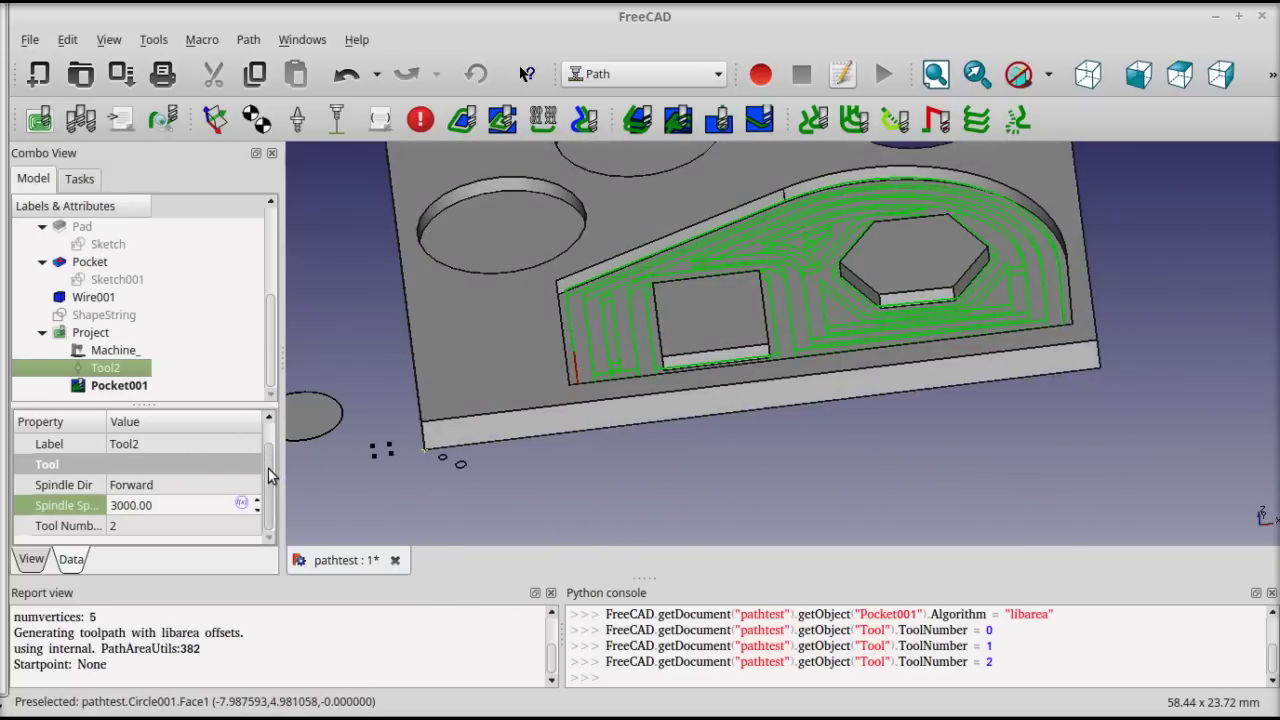
# Step: Set Pocket001's Use Zig Zag to true with a Zig Zag Angle of 45
pyautogui.click(128, 386)
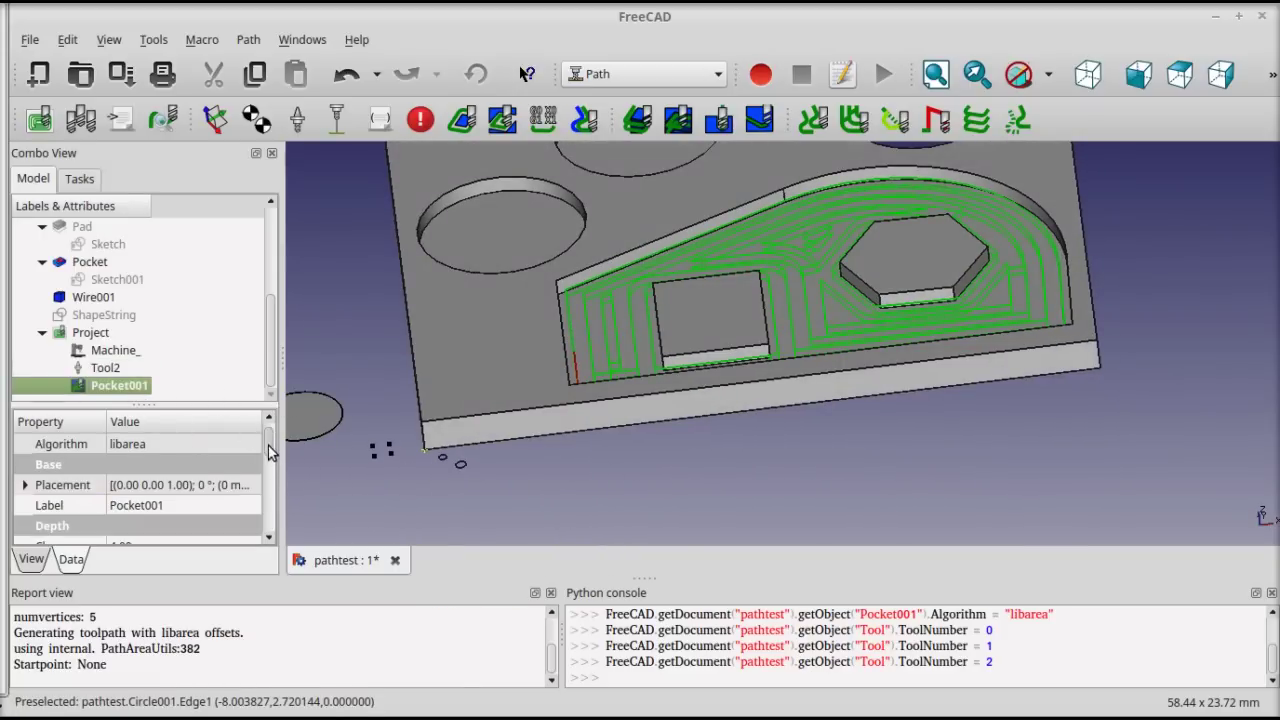
pyautogui.moveTo(271, 440); pyautogui.dragTo(292, 505)
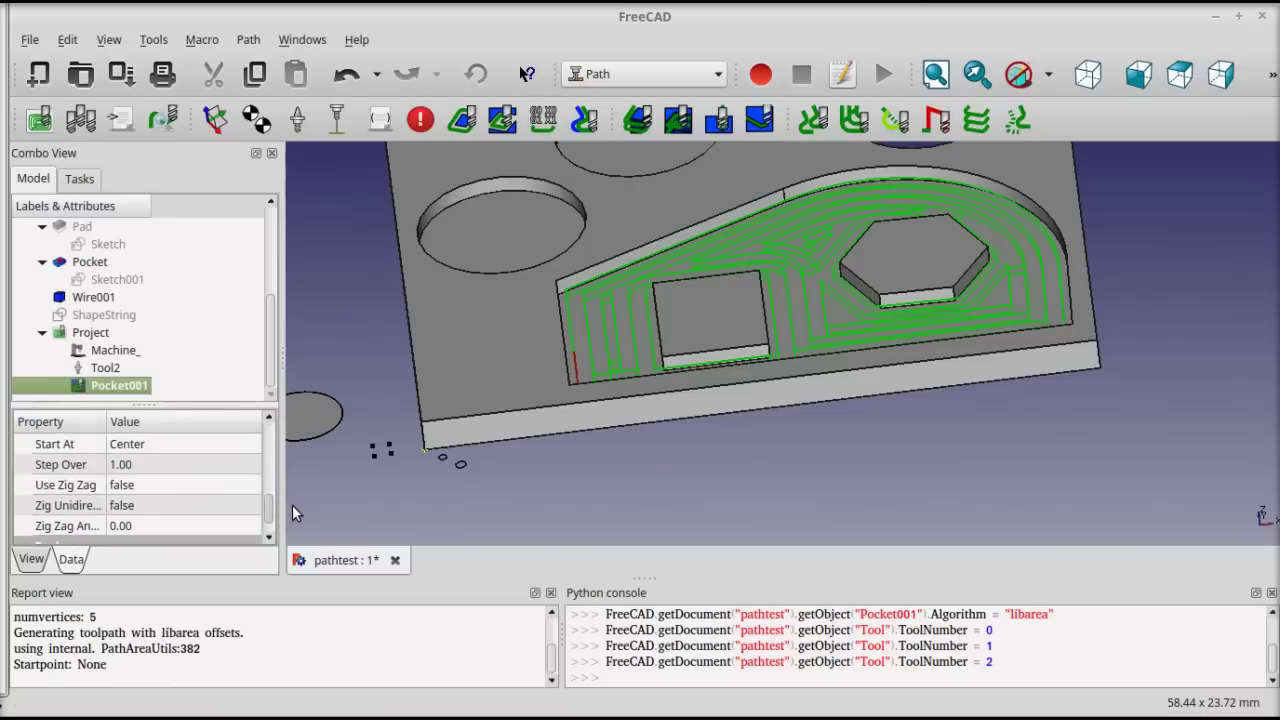
pyautogui.click(157, 490)
pyautogui.click(158, 491)
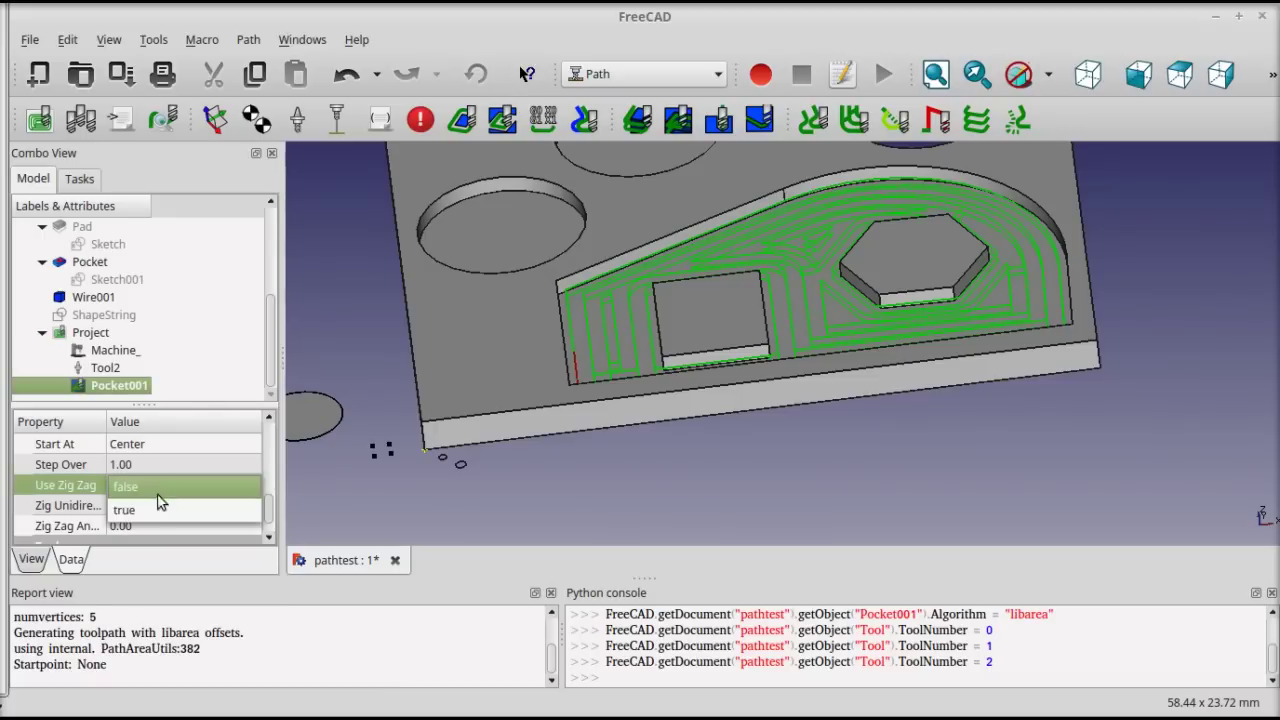
pyautogui.click(162, 509)
pyautogui.click(201, 506)
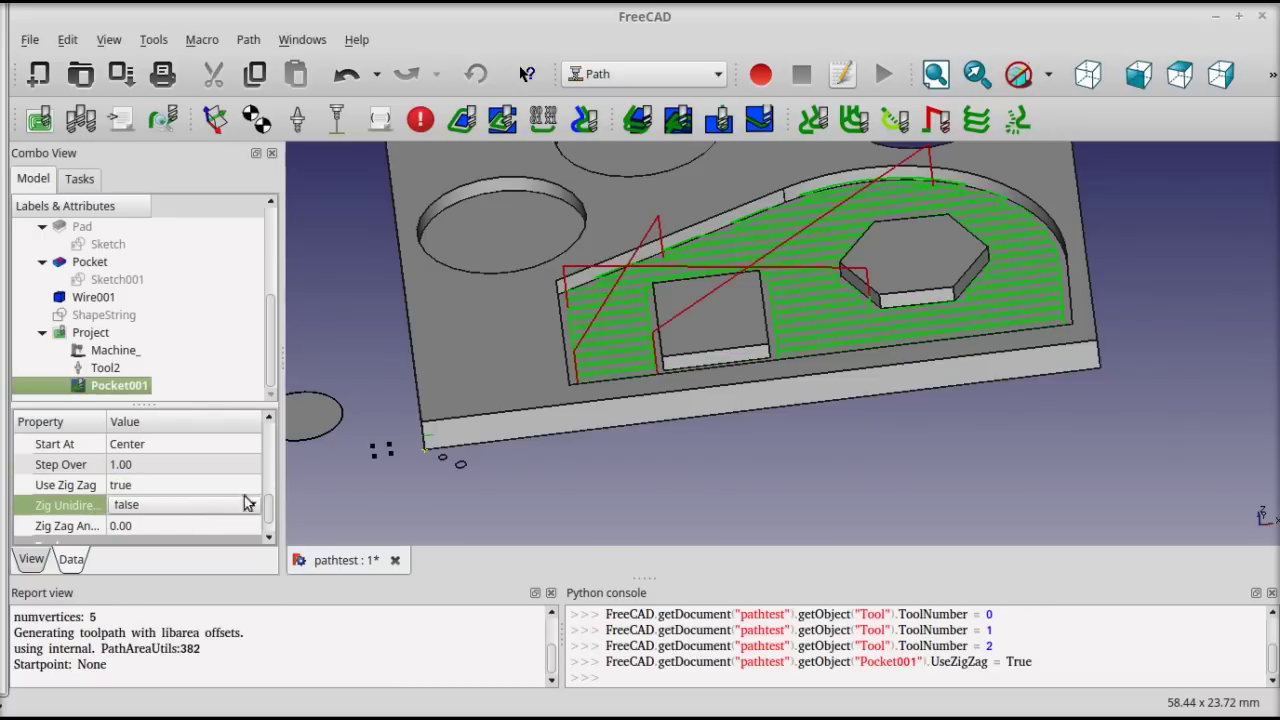
pyautogui.click(166, 529)
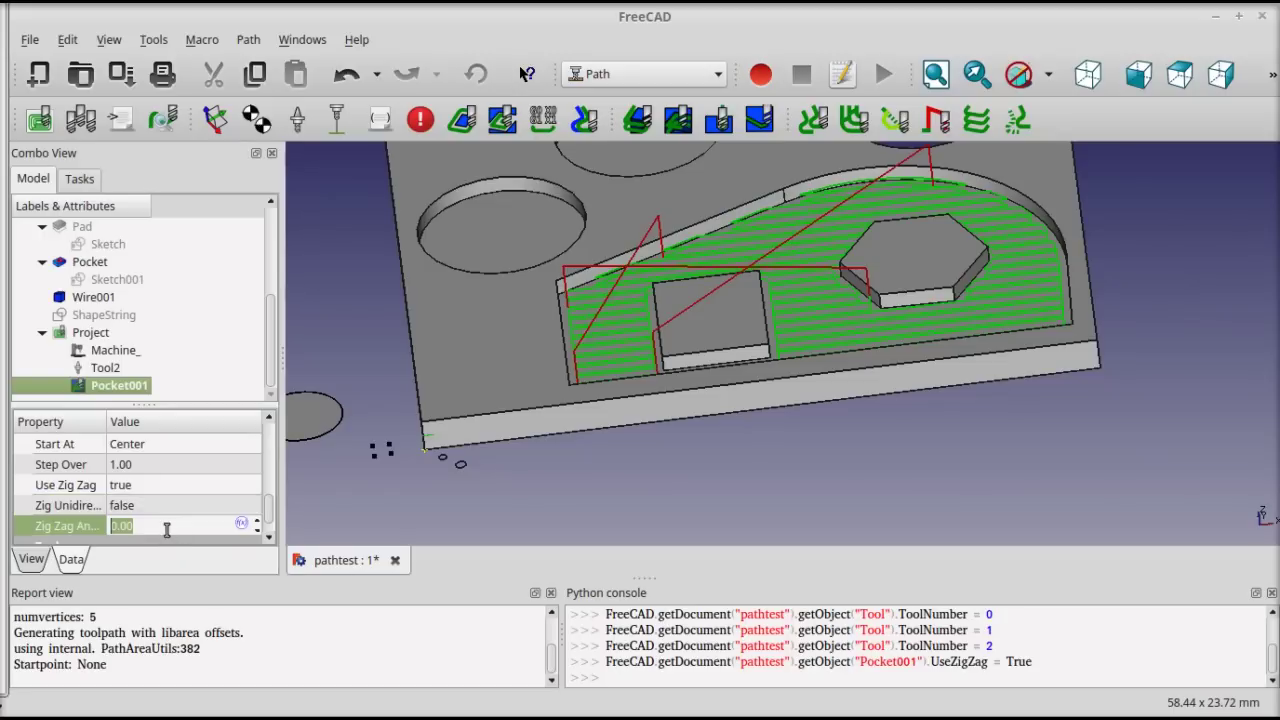
pyautogui.write('45')
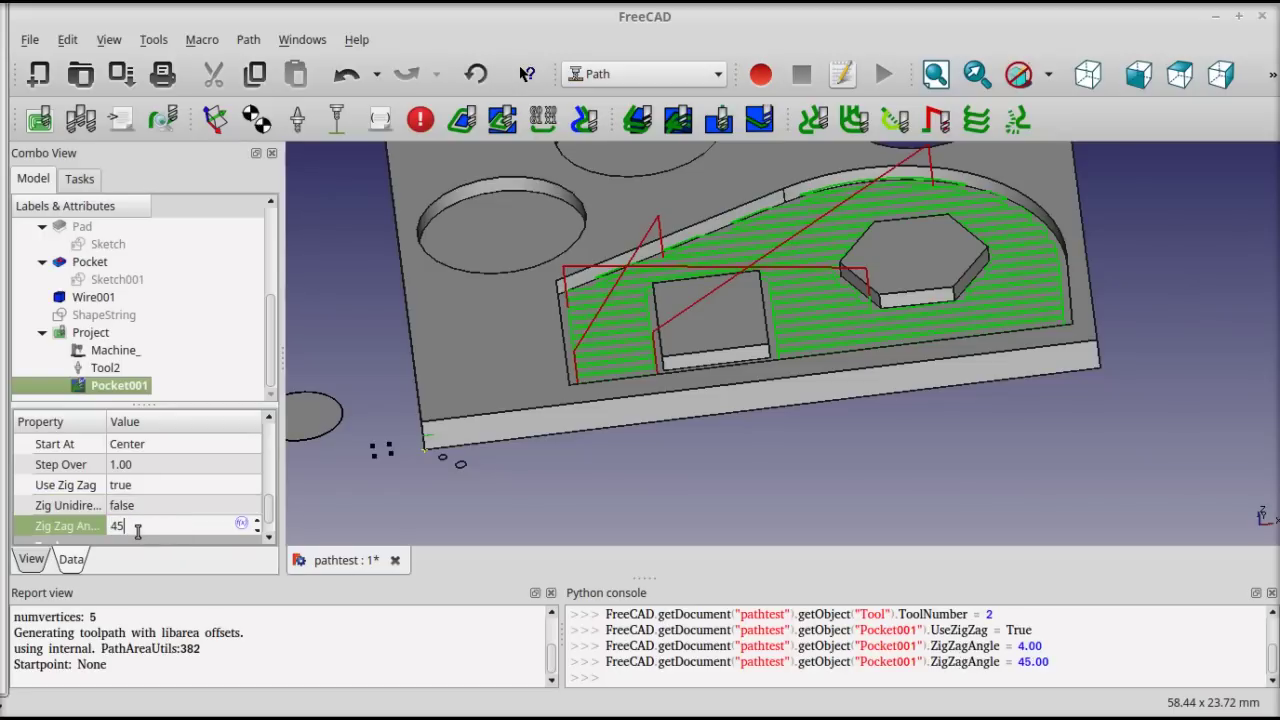
pyautogui.click(164, 507)
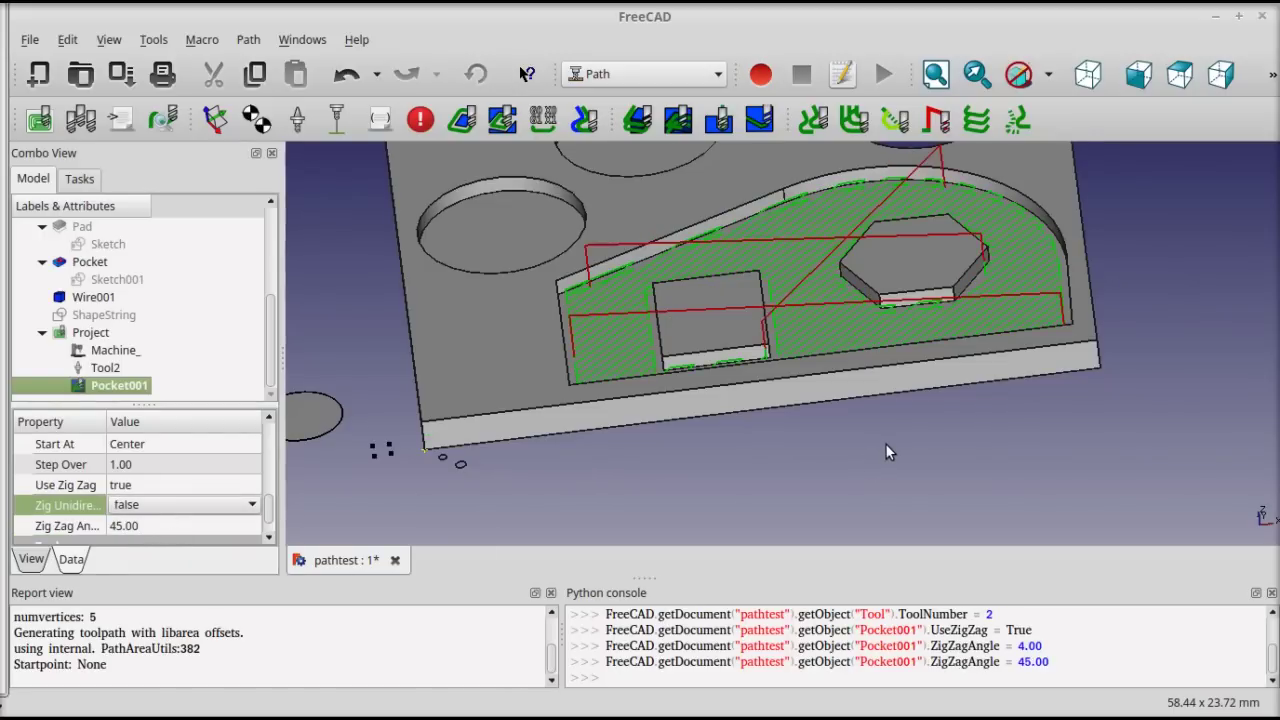
pyautogui.scroll(-5, 885, 443)
pyautogui.scroll(6, 886, 444)
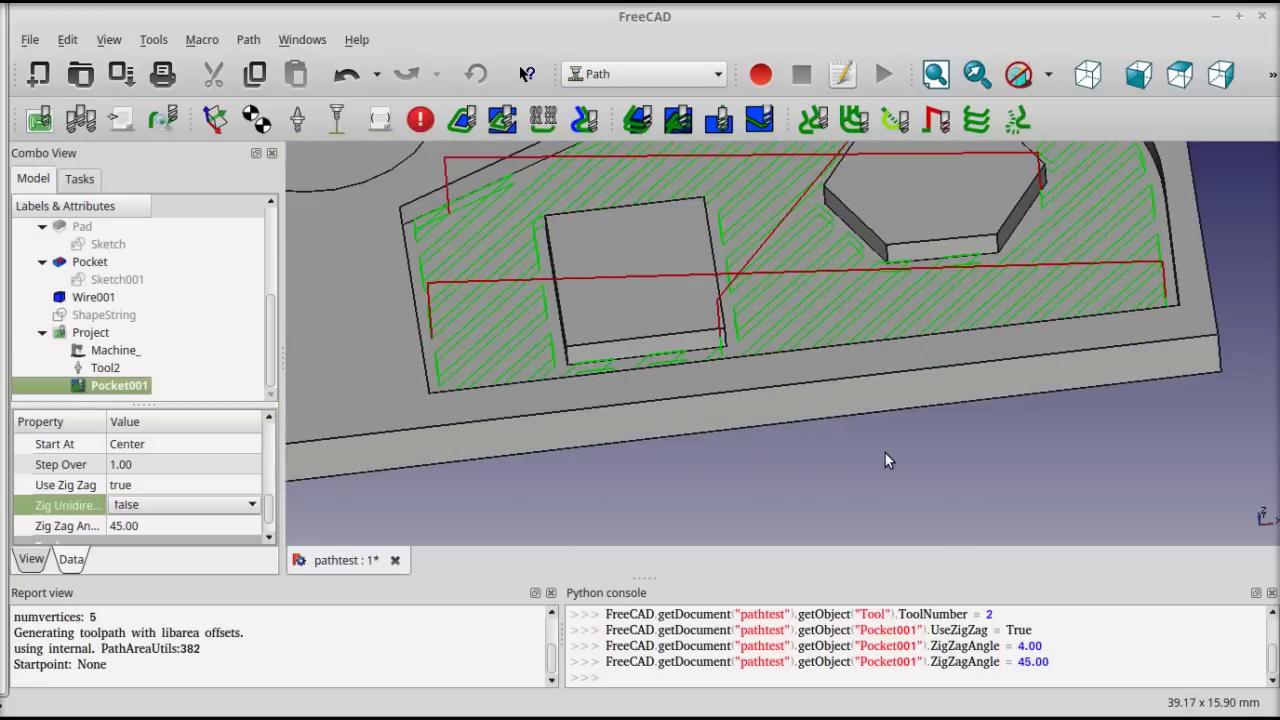
pyautogui.moveTo(891, 475); pyautogui.dragTo(845, 500, button='middle')
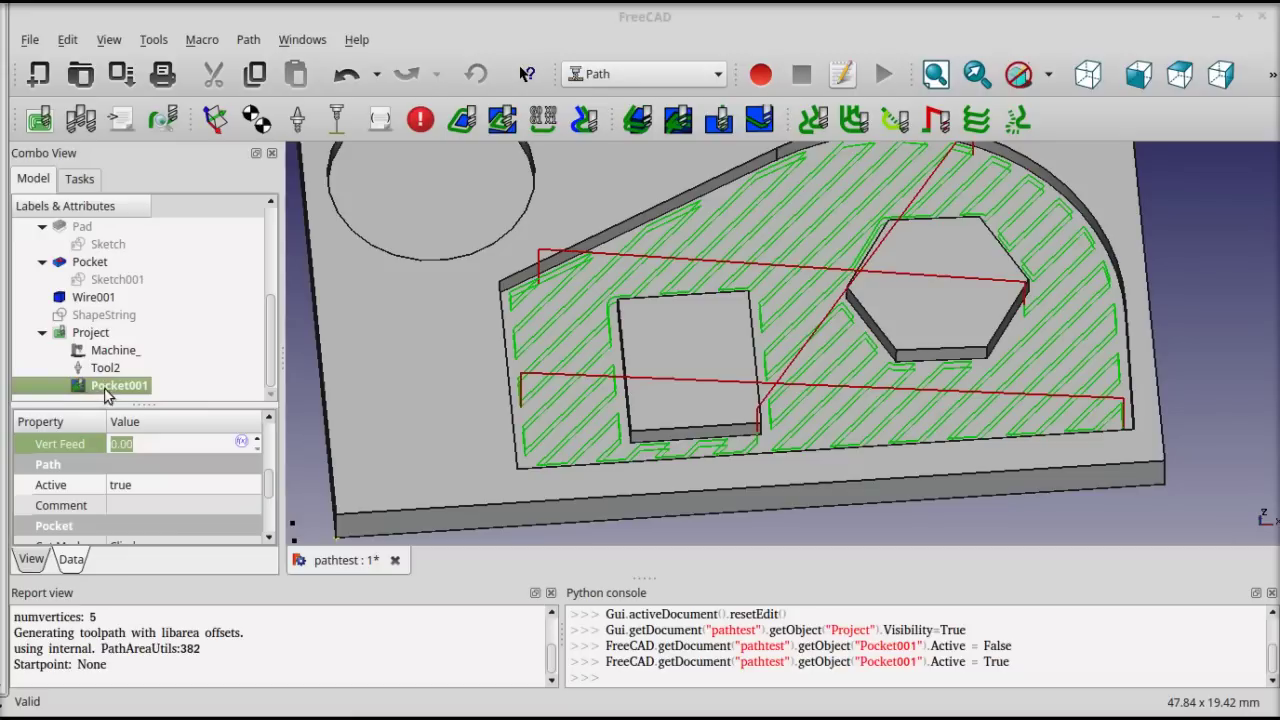
# Step: Set Pocket001's Active to false and create a Profile operation from the pocket floor face
pyautogui.click(120, 390)
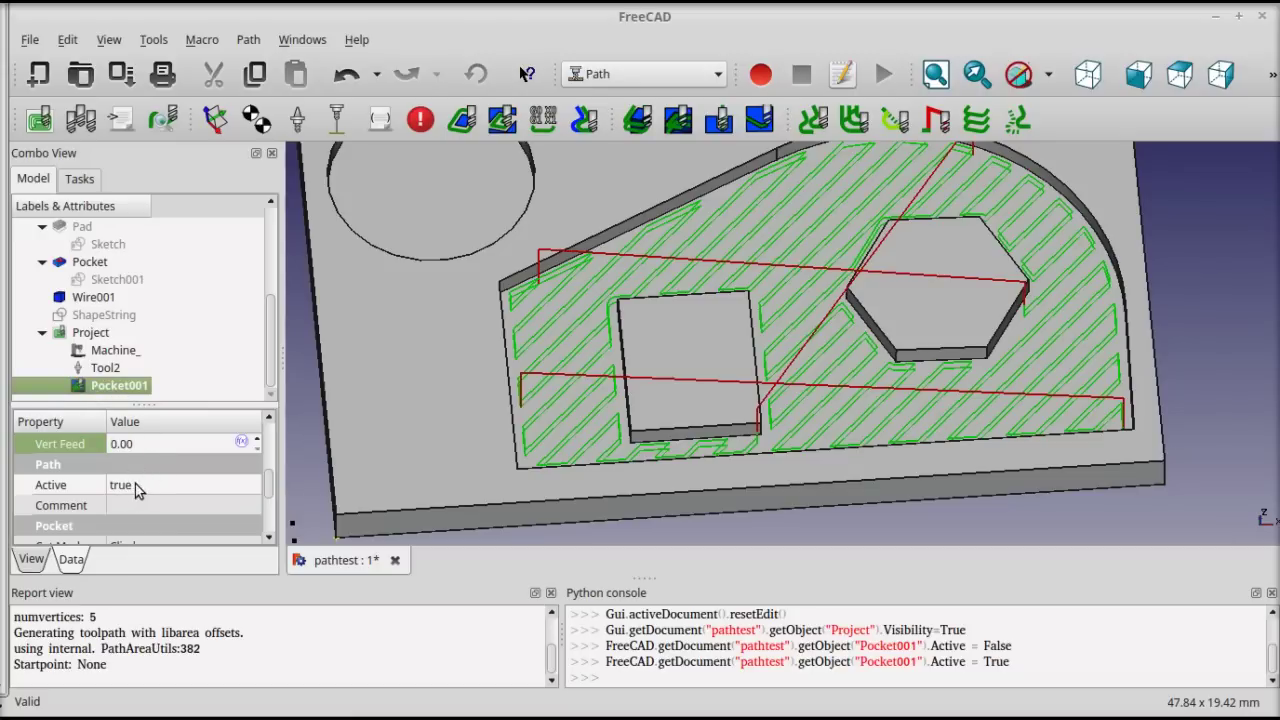
pyautogui.click(138, 485)
pyautogui.click(142, 485)
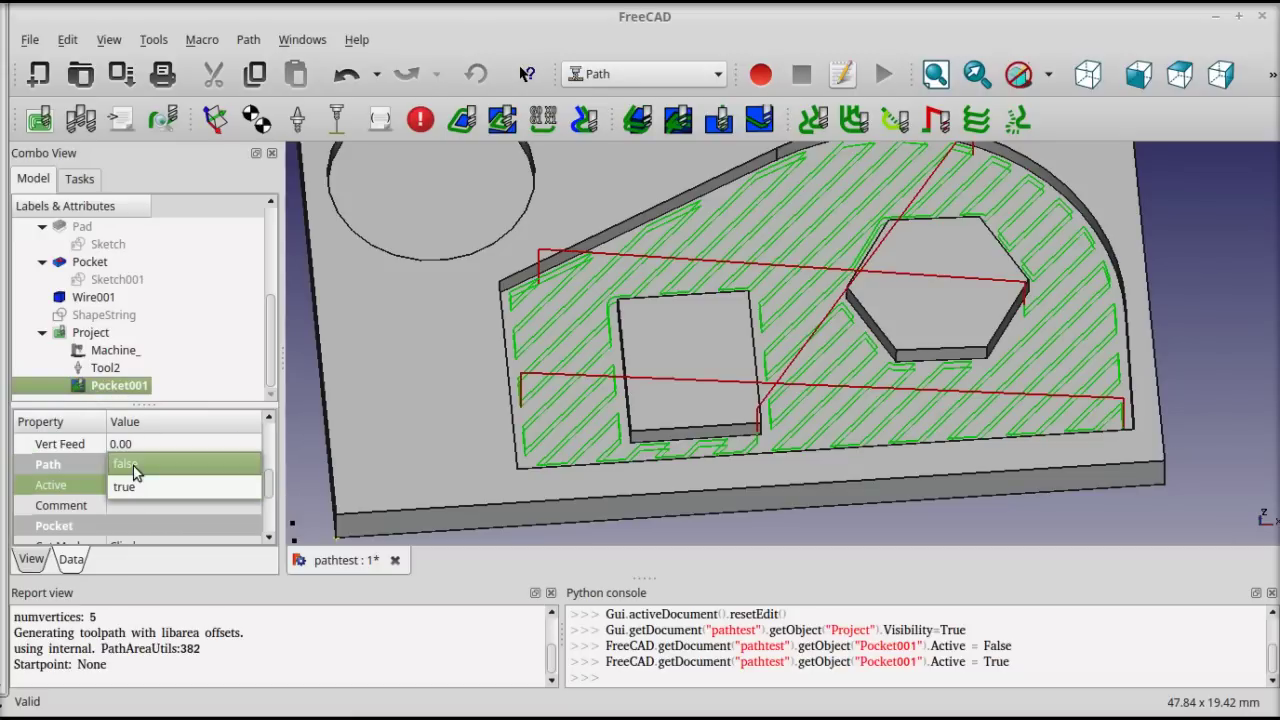
pyautogui.click(134, 466)
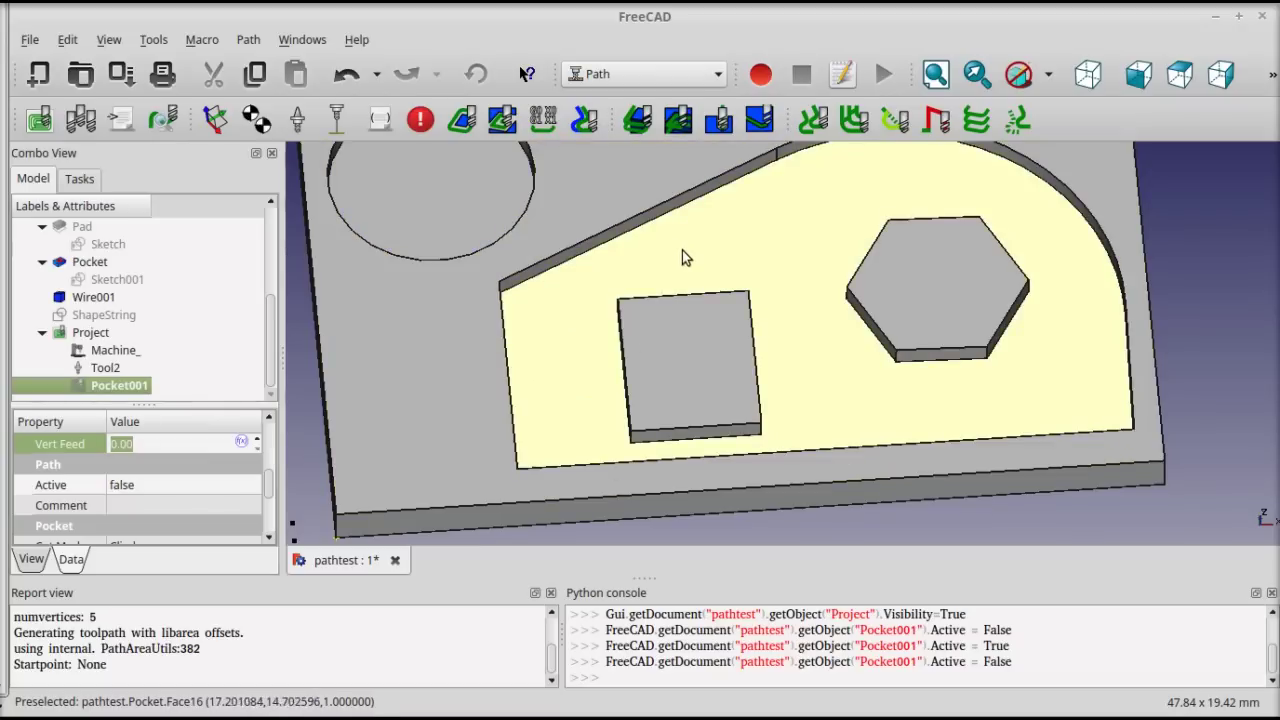
pyautogui.click(582, 325)
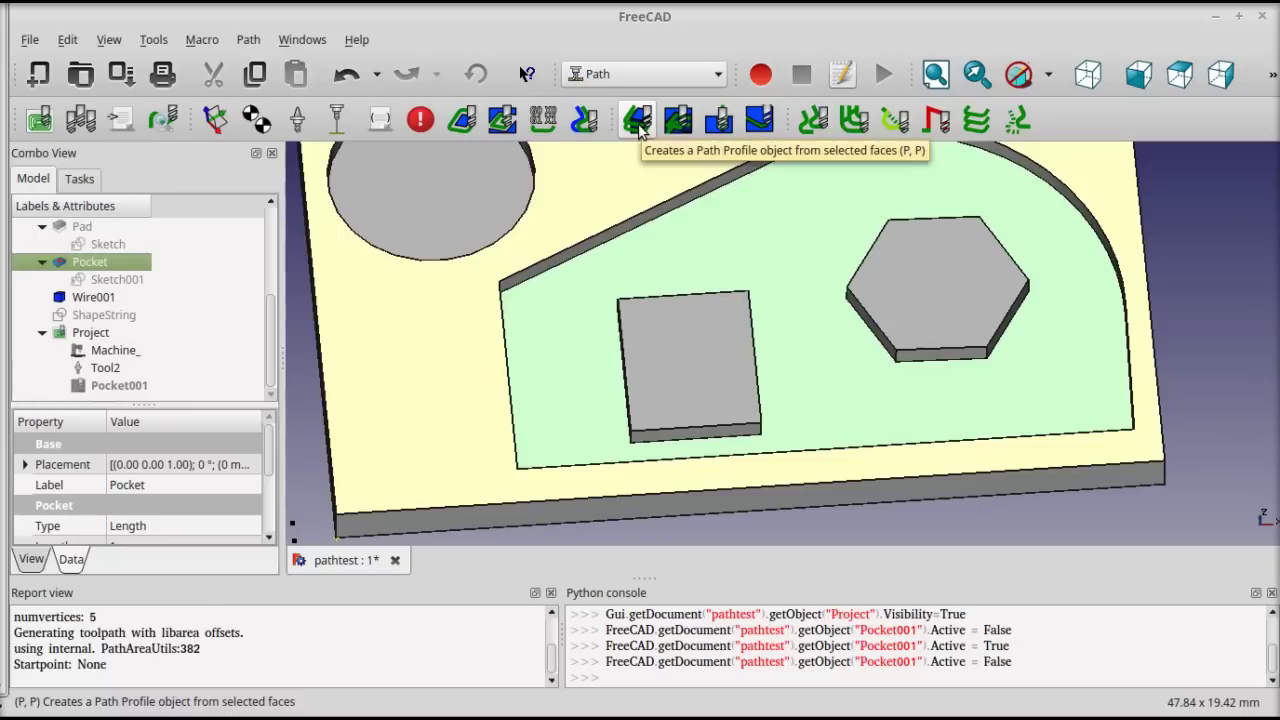
pyautogui.click(640, 127)
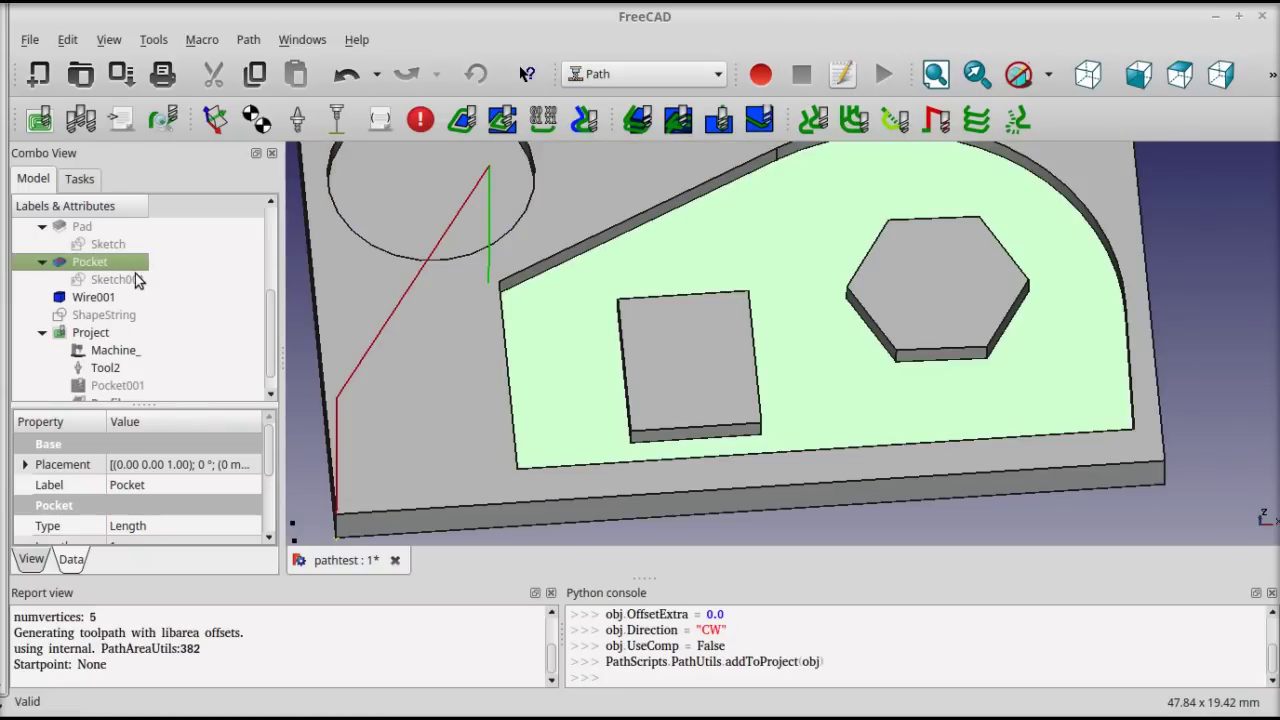
# Step: Hide the Pocket solid and change the Profile operation's Side from Left to Right
pyautogui.press('space')
pyautogui.press('space')
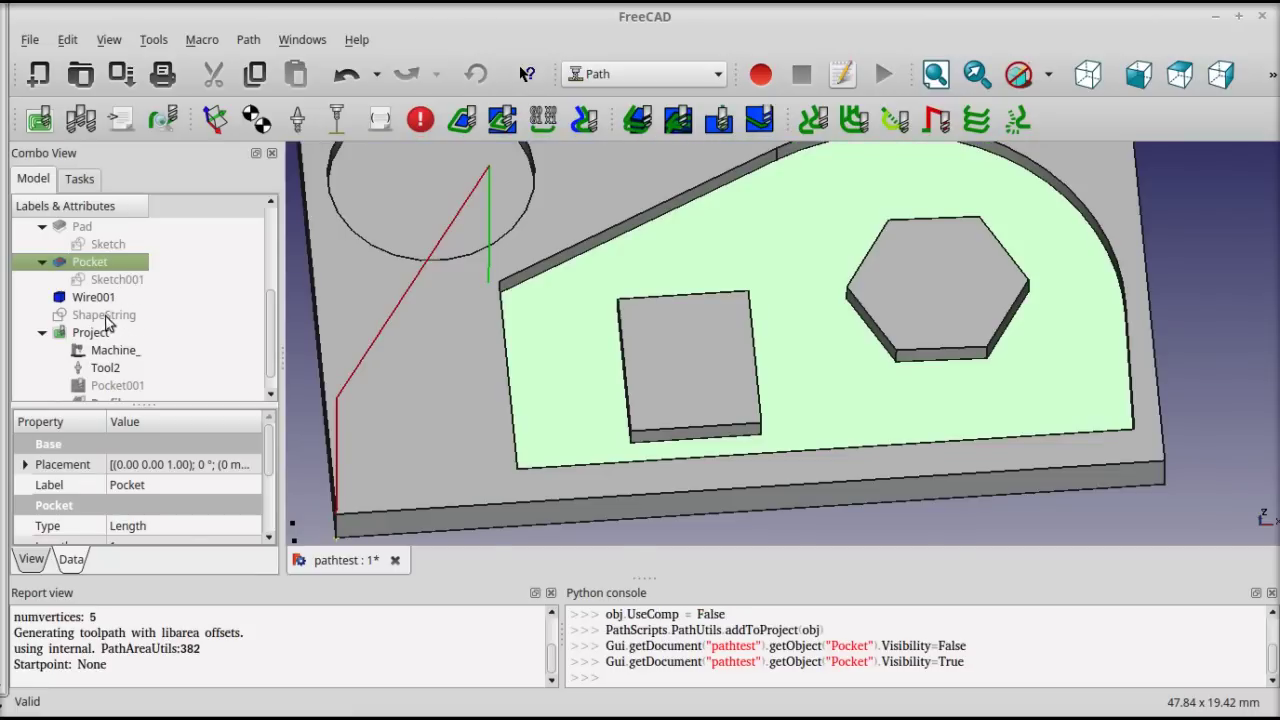
pyautogui.scroll(-1, 151, 350)
pyautogui.click(112, 386)
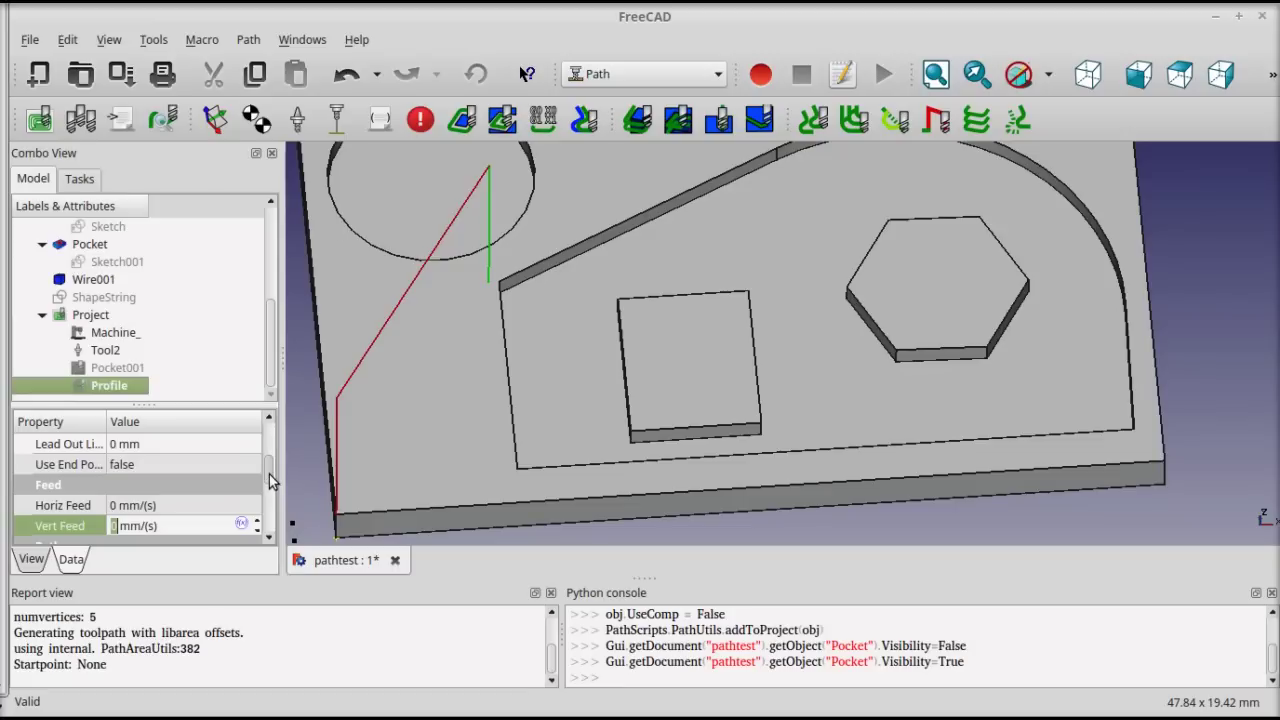
pyautogui.moveTo(269, 481); pyautogui.dragTo(269, 506)
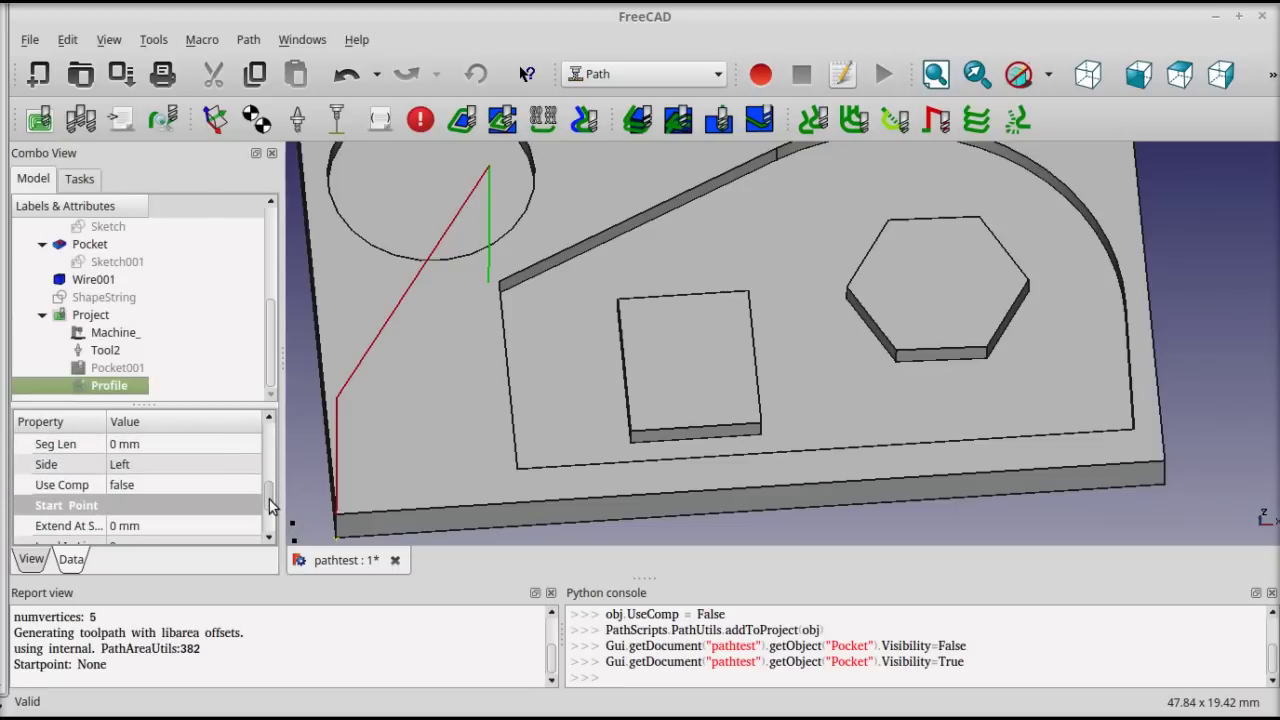
pyautogui.click(171, 464)
pyautogui.click(177, 487)
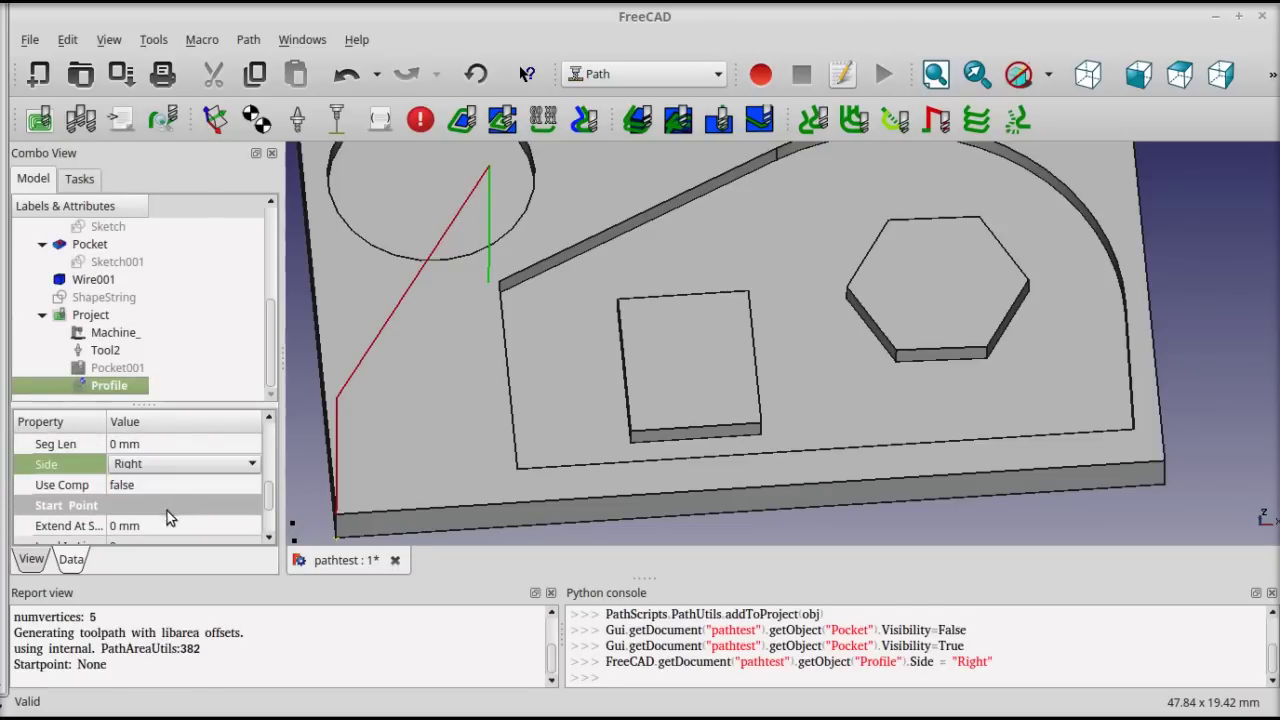
pyautogui.click(167, 443)
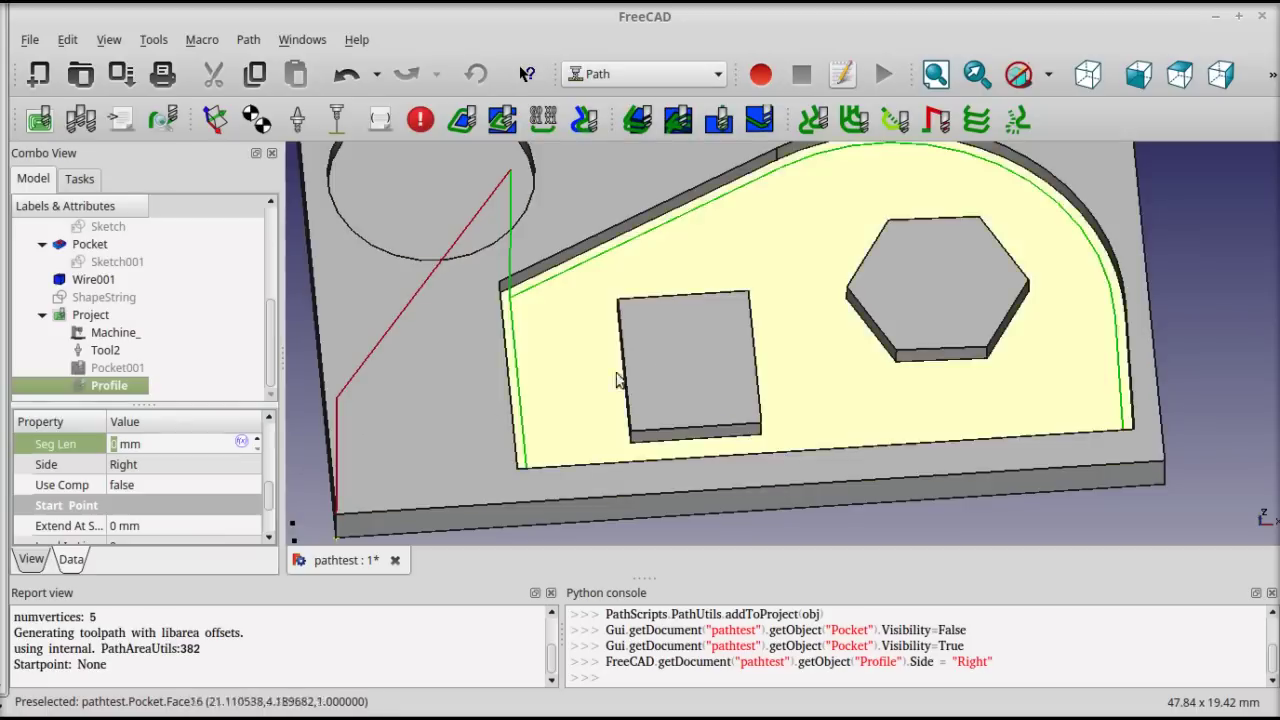
pyautogui.moveTo(828, 341); pyautogui.dragTo(680, 310, button='middle')
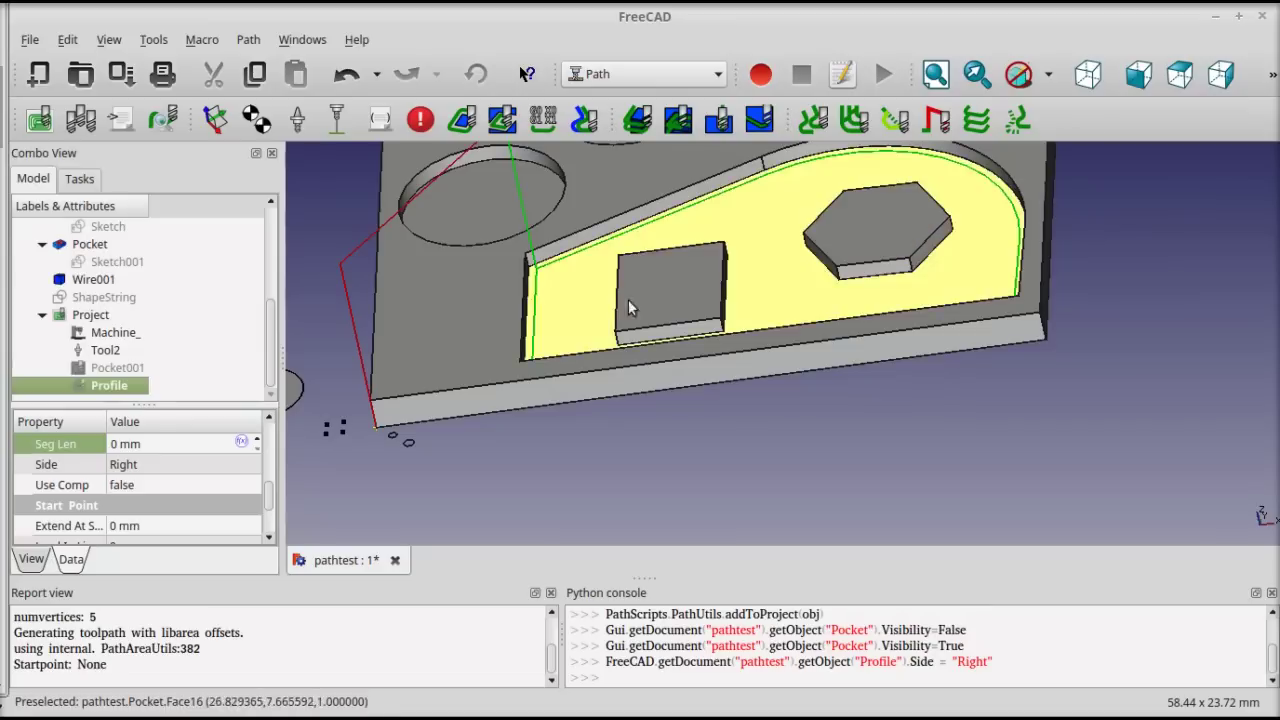
# Step: Add a new tool controller to the project after the Profile operation
pyautogui.scroll(-2, 471, 338)
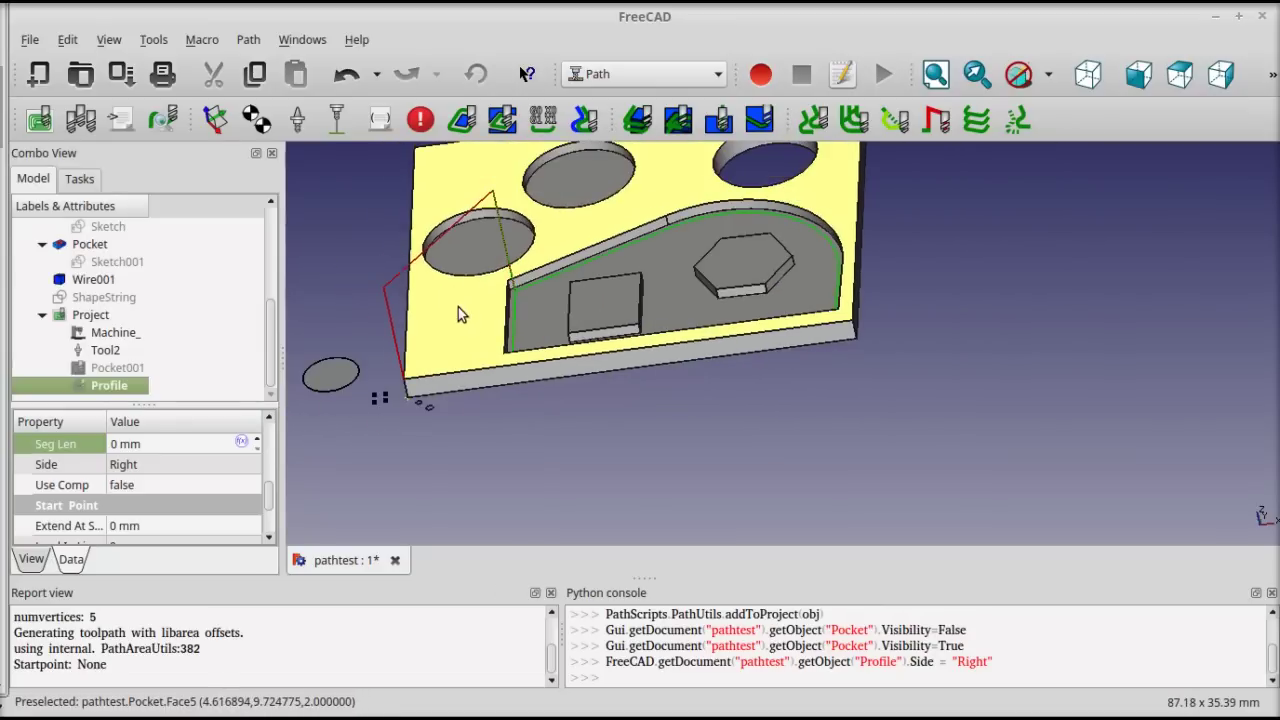
pyautogui.moveTo(459, 307); pyautogui.dragTo(419, 260, button='middle')
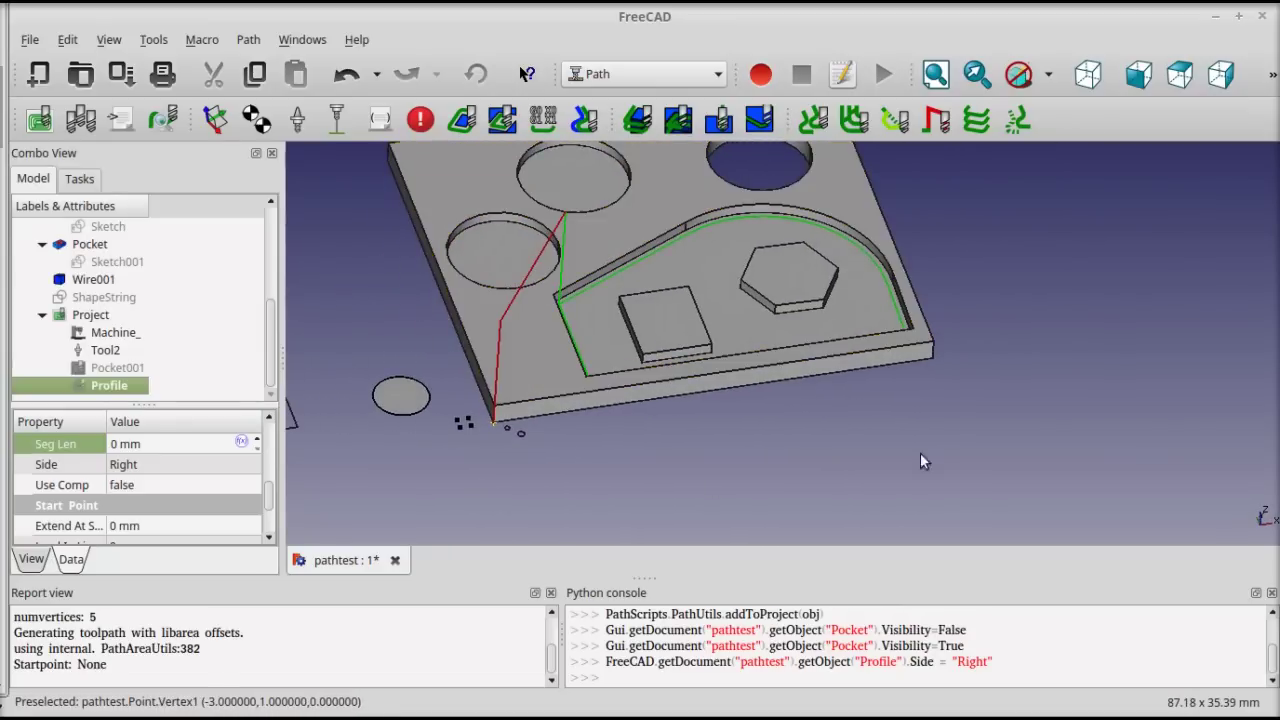
pyautogui.scroll(-2, 844, 374)
pyautogui.scroll(2, 812, 294)
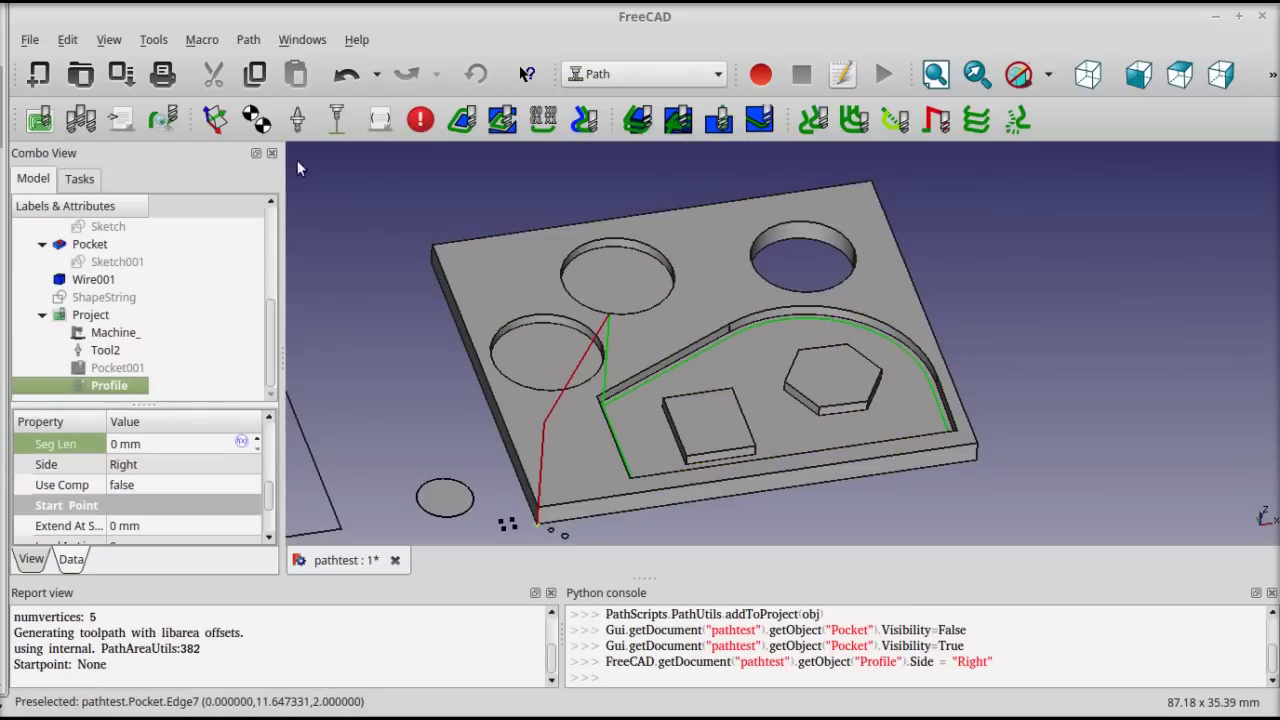
pyautogui.click(298, 118)
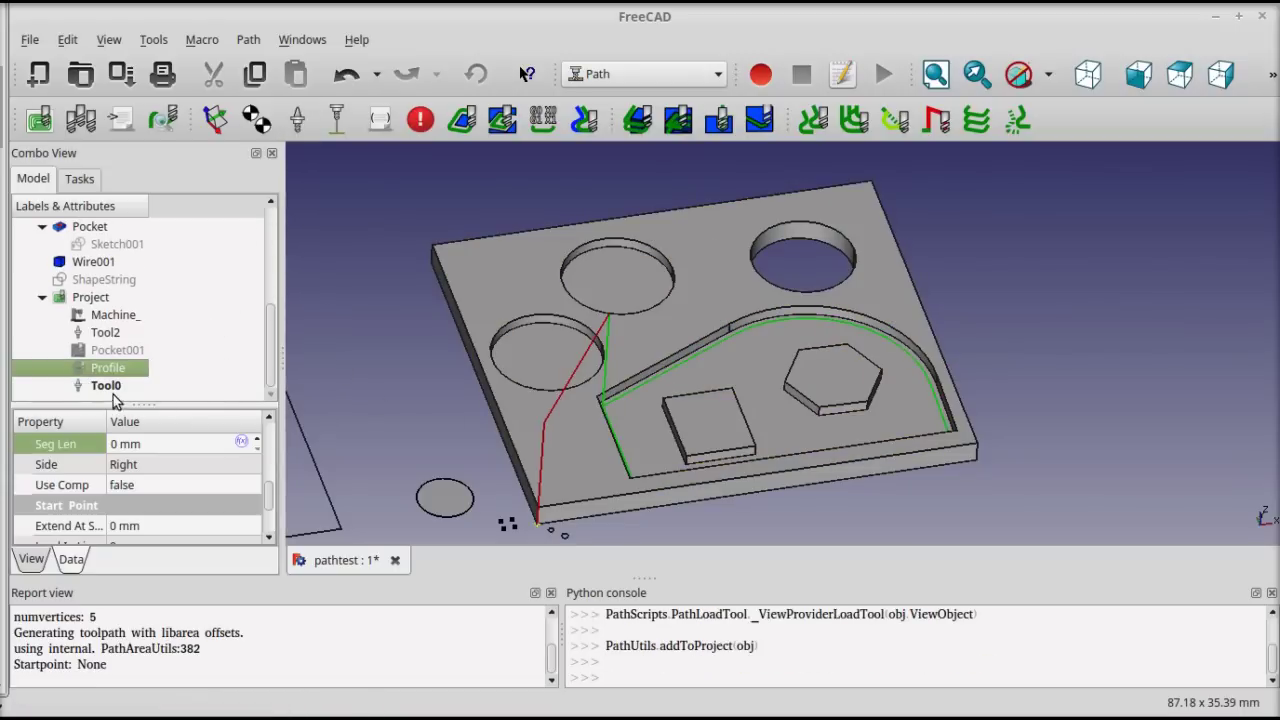
# Step: Change the Tool0 controller's Tool Number from 0 to 1, making it Tool1
pyautogui.click(115, 389)
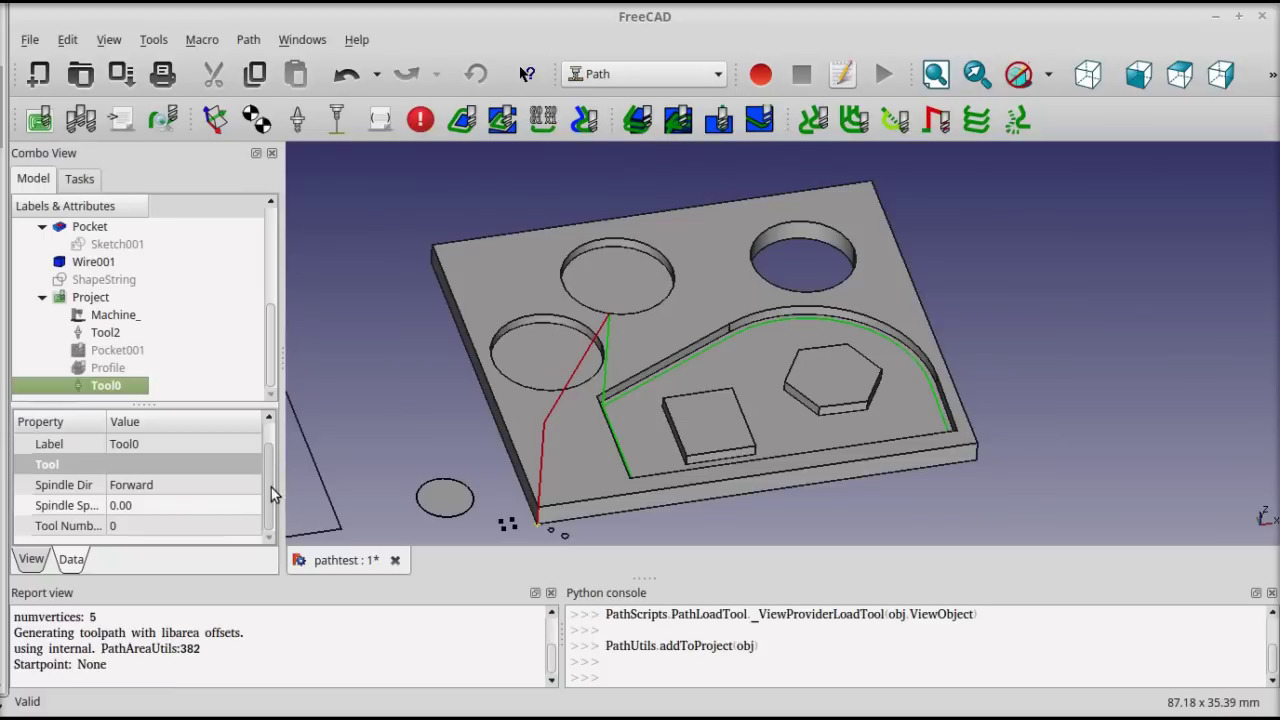
pyautogui.click(181, 525)
pyautogui.write('1')
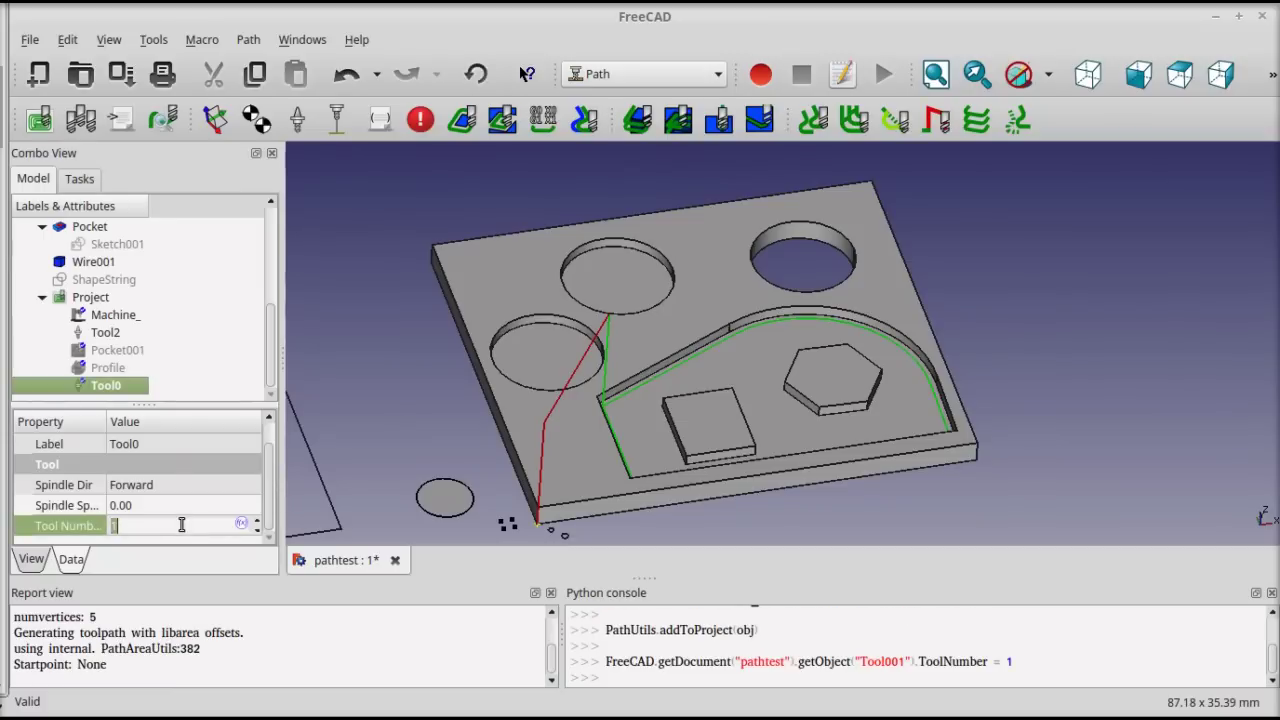
pyautogui.click(185, 492)
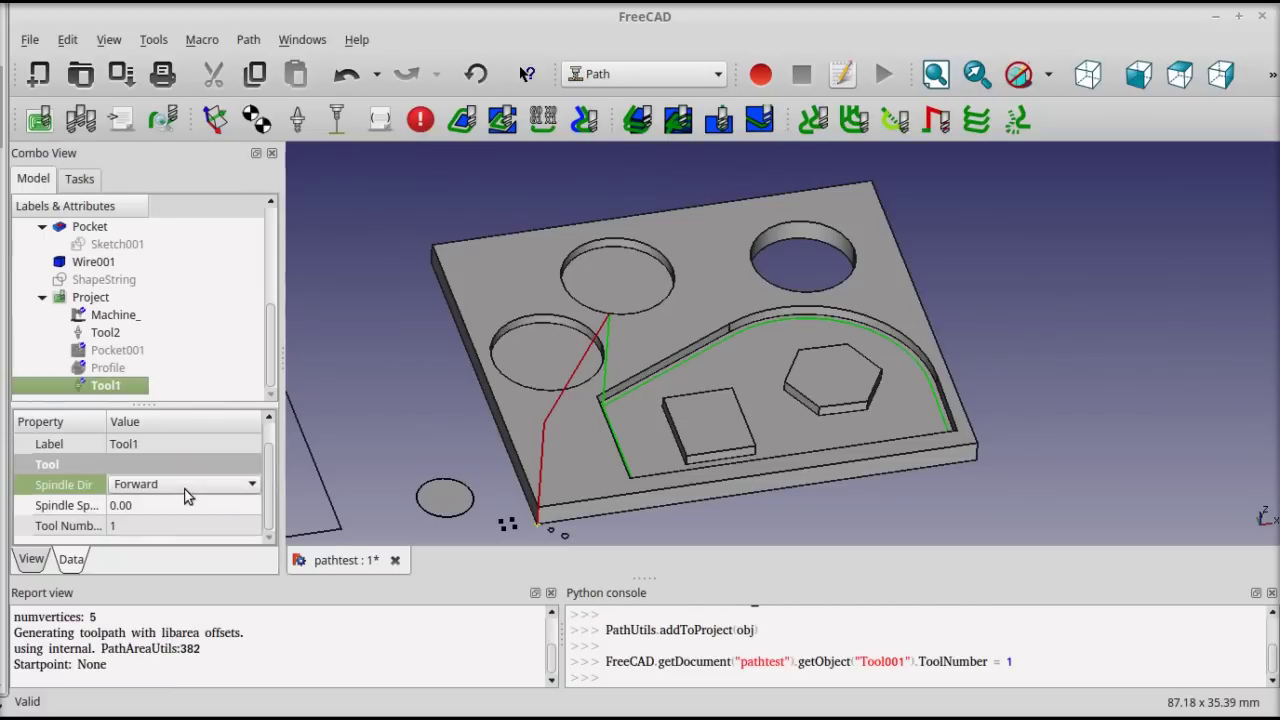
# Step: Create a Profile001 toolpath around the plate's outer perimeter from its top face
pyautogui.click(567, 447)
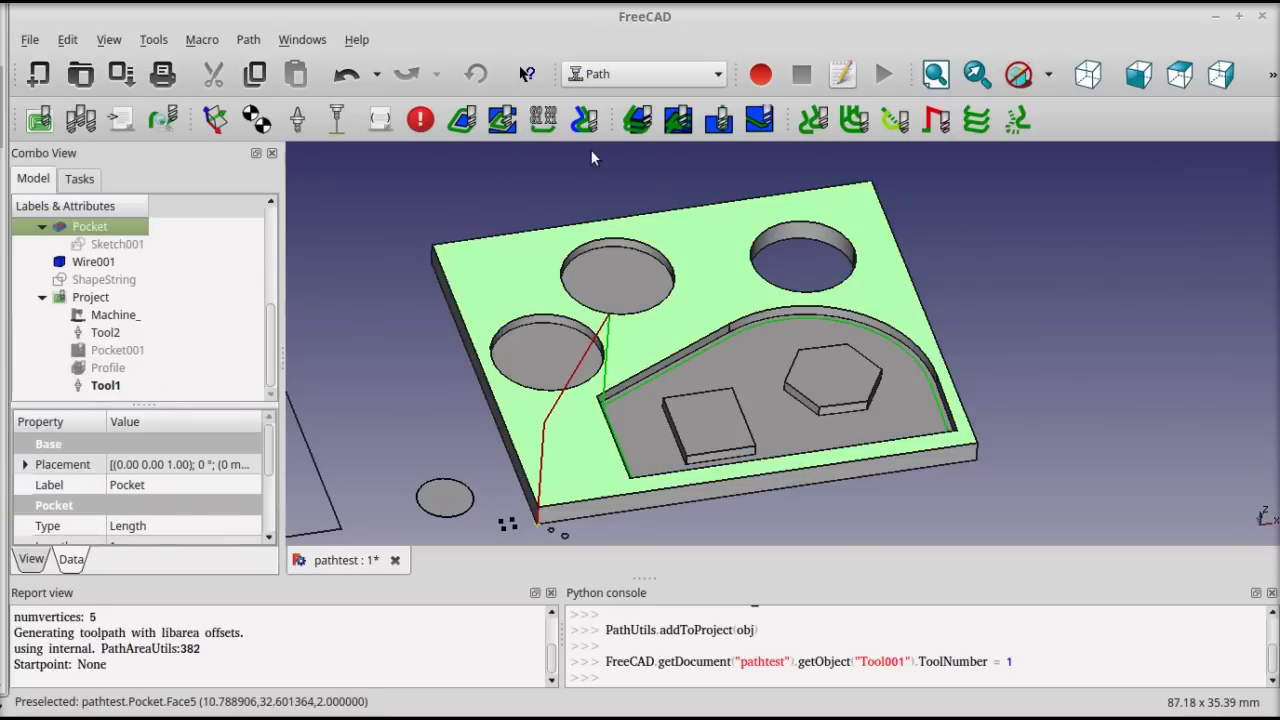
pyautogui.click(638, 120)
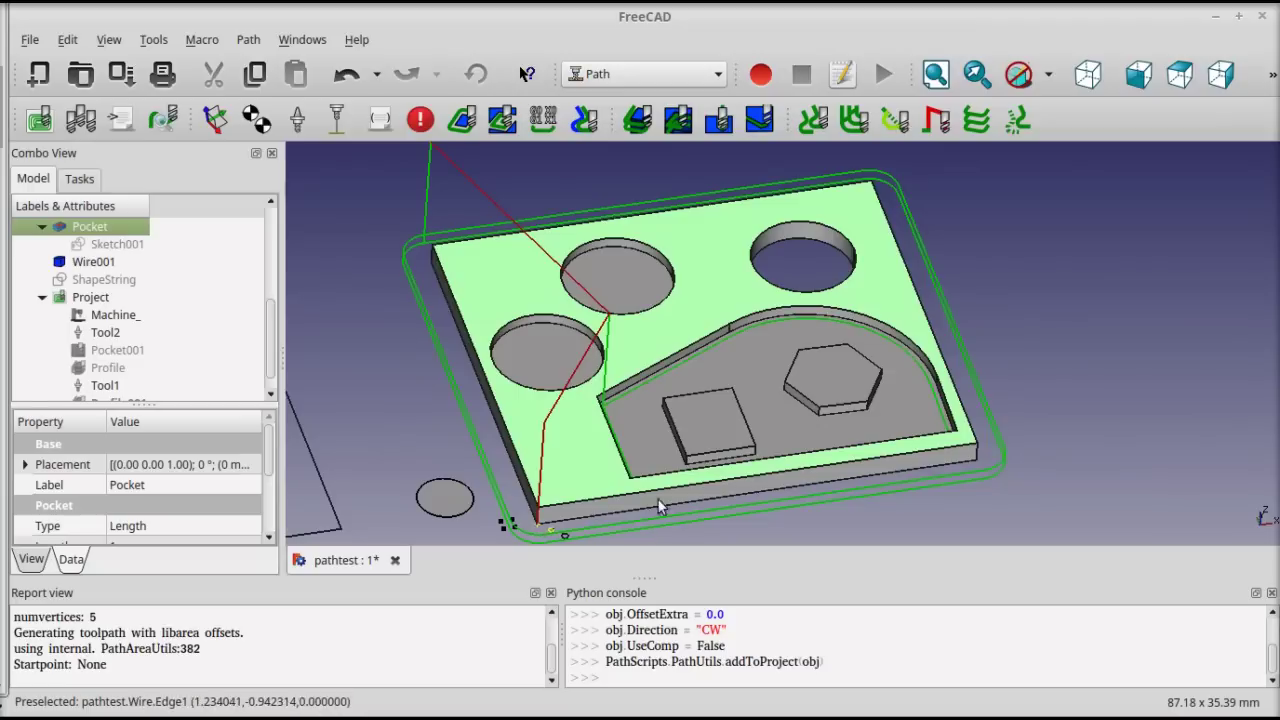
pyautogui.scroll(-2, 769, 489)
pyautogui.moveTo(808, 512); pyautogui.dragTo(774, 477, button='middle')
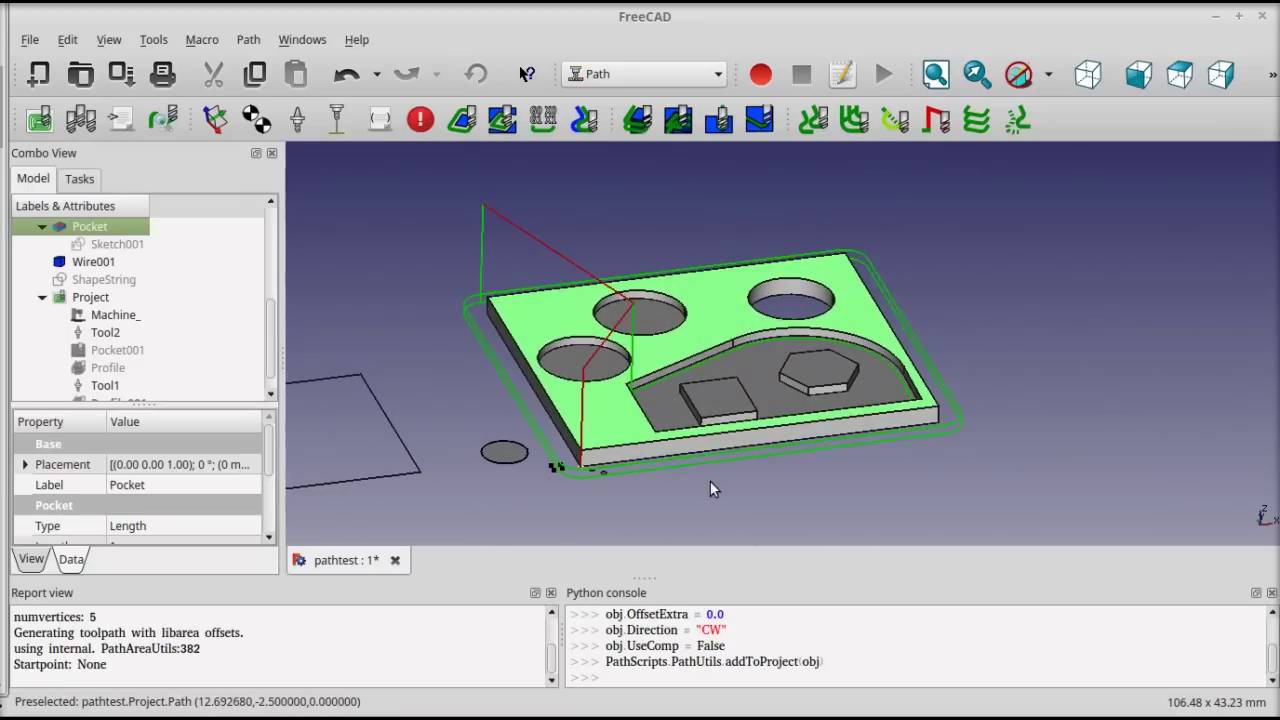
pyautogui.scroll(2, 583, 420)
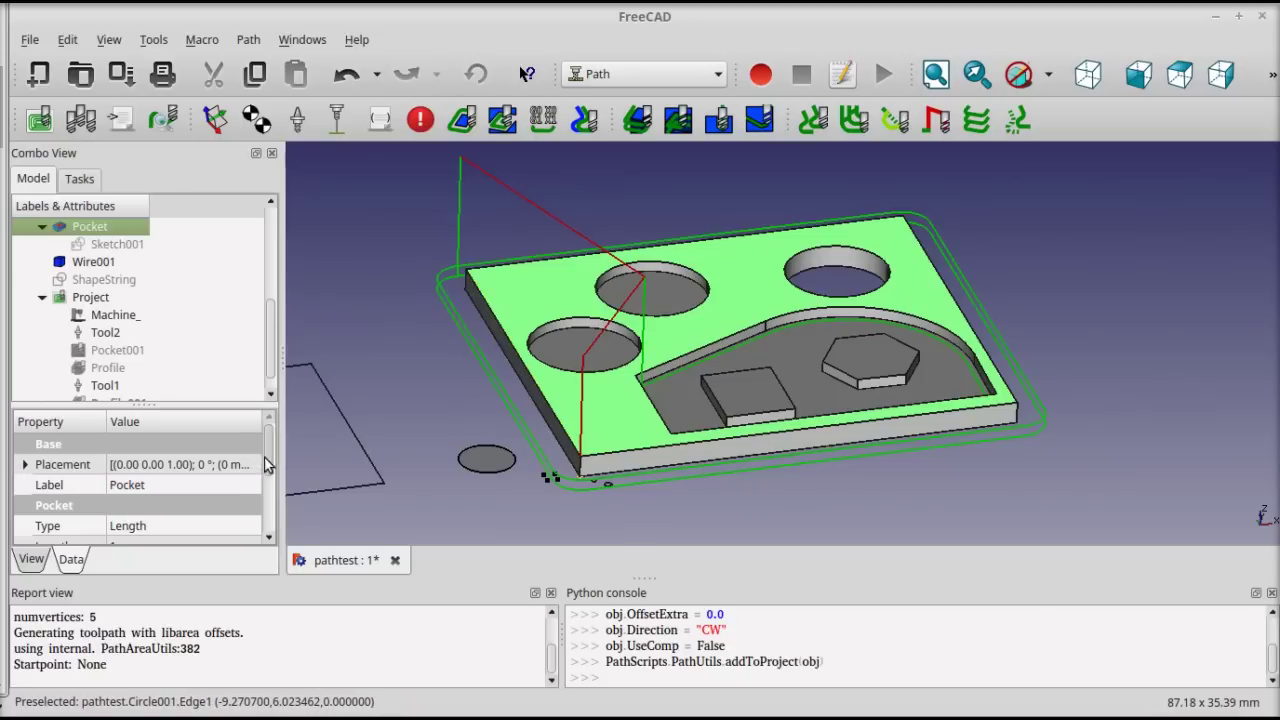
# Step: Set Profile001's Algorithm property to libarea
pyautogui.scroll(-1, 167, 300)
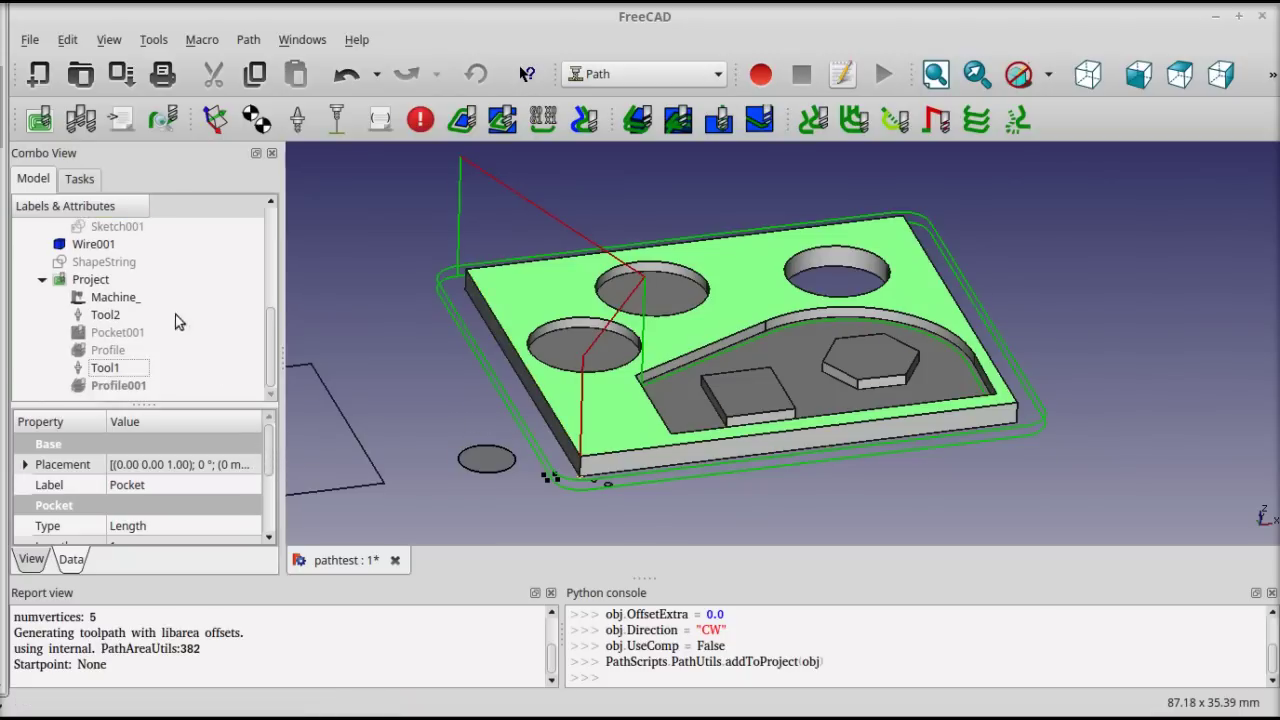
pyautogui.click(128, 386)
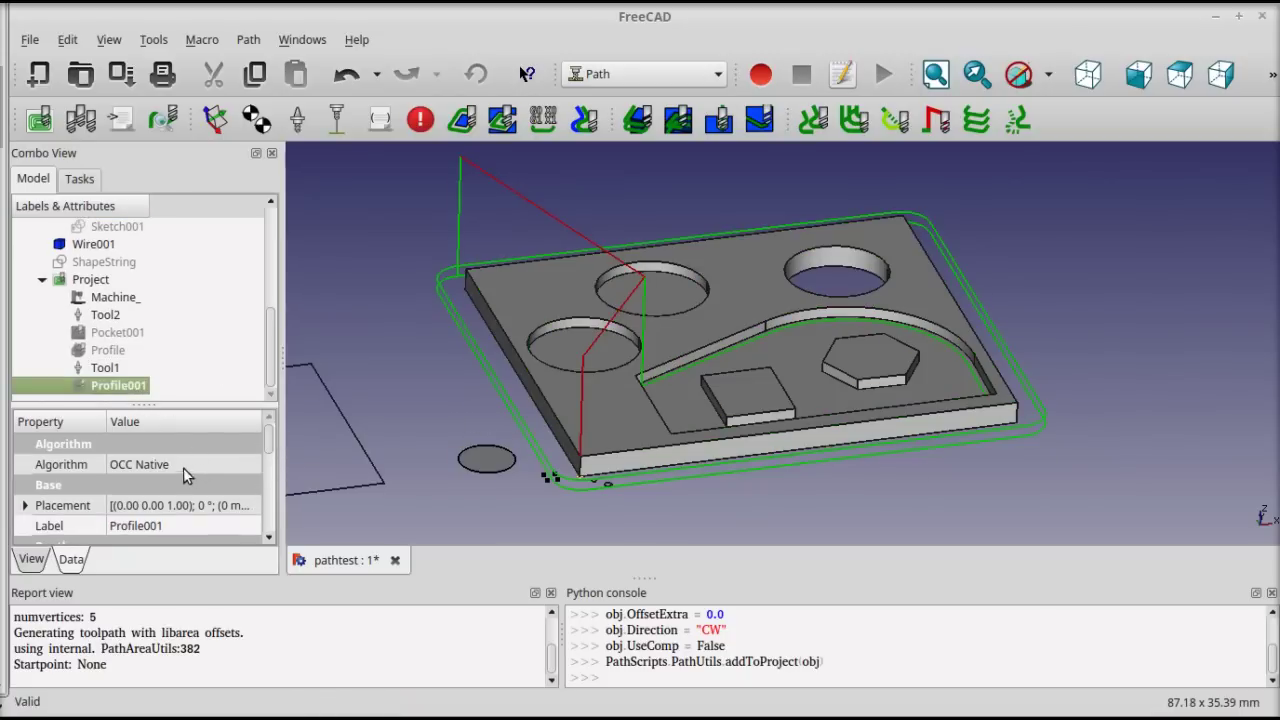
pyautogui.click(181, 465)
pyautogui.click(179, 463)
pyautogui.click(177, 491)
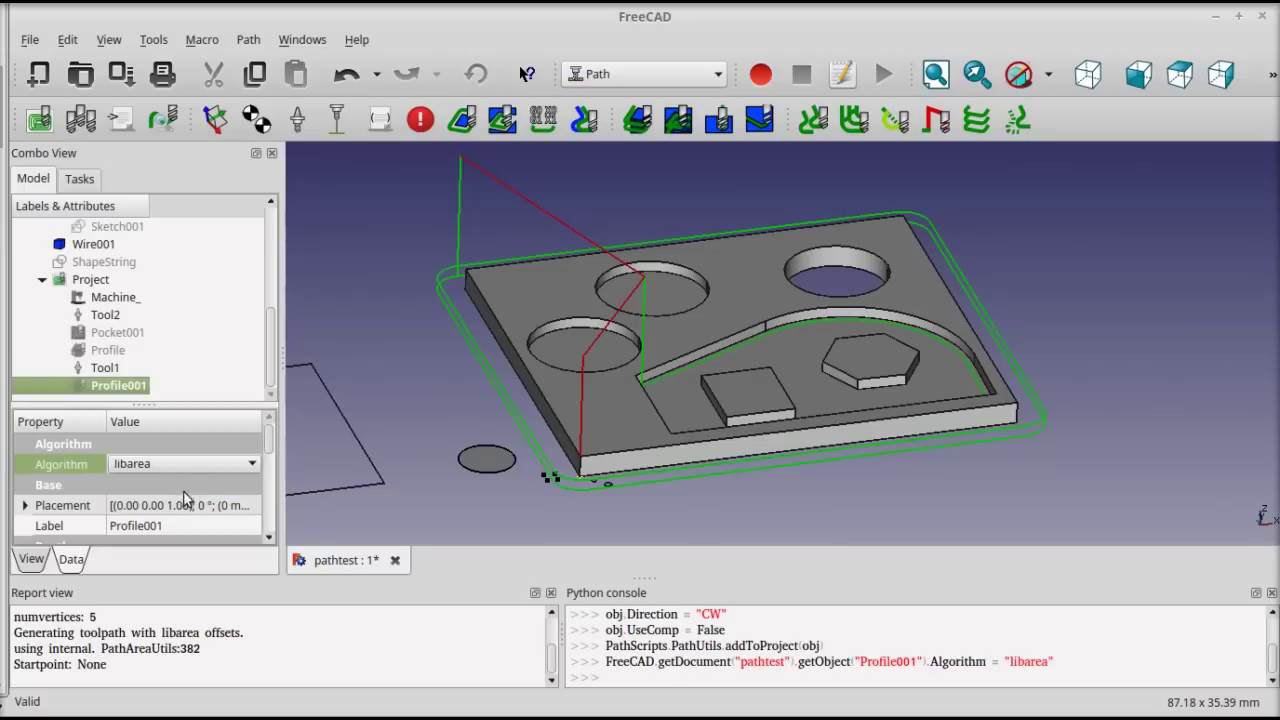
pyautogui.scroll(-2, 470, 425)
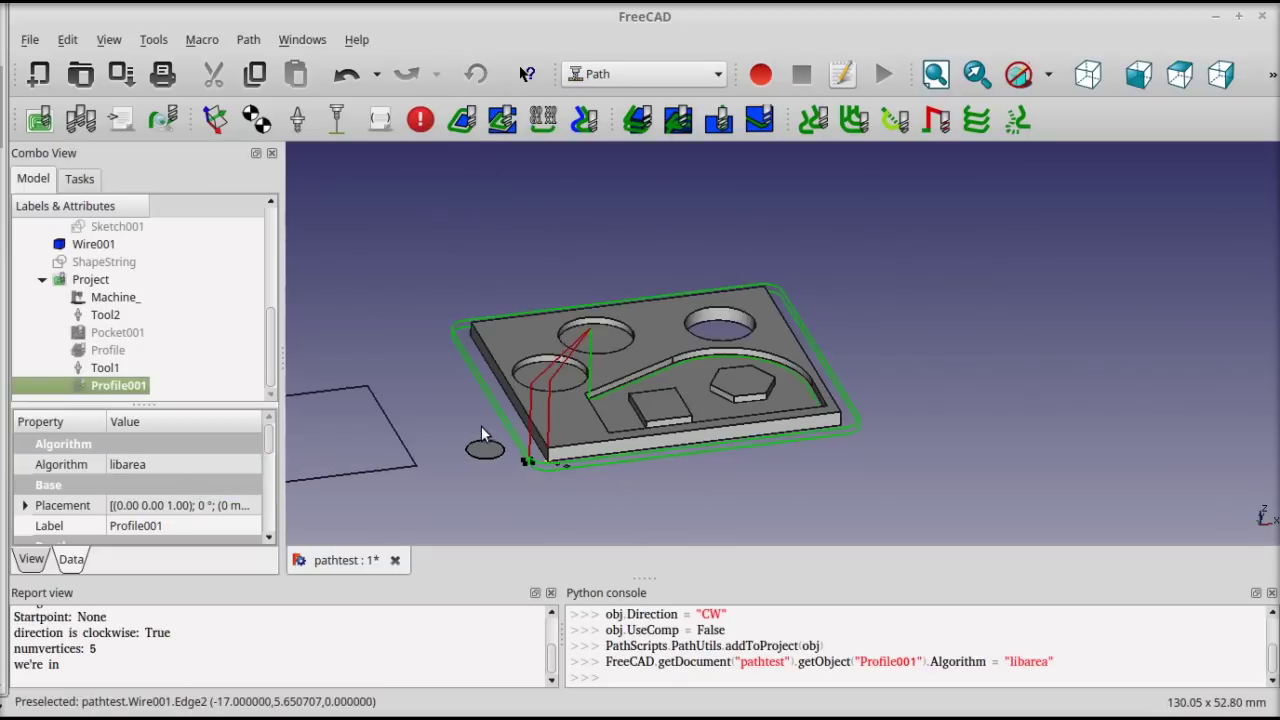
pyautogui.scroll(2, 490, 403)
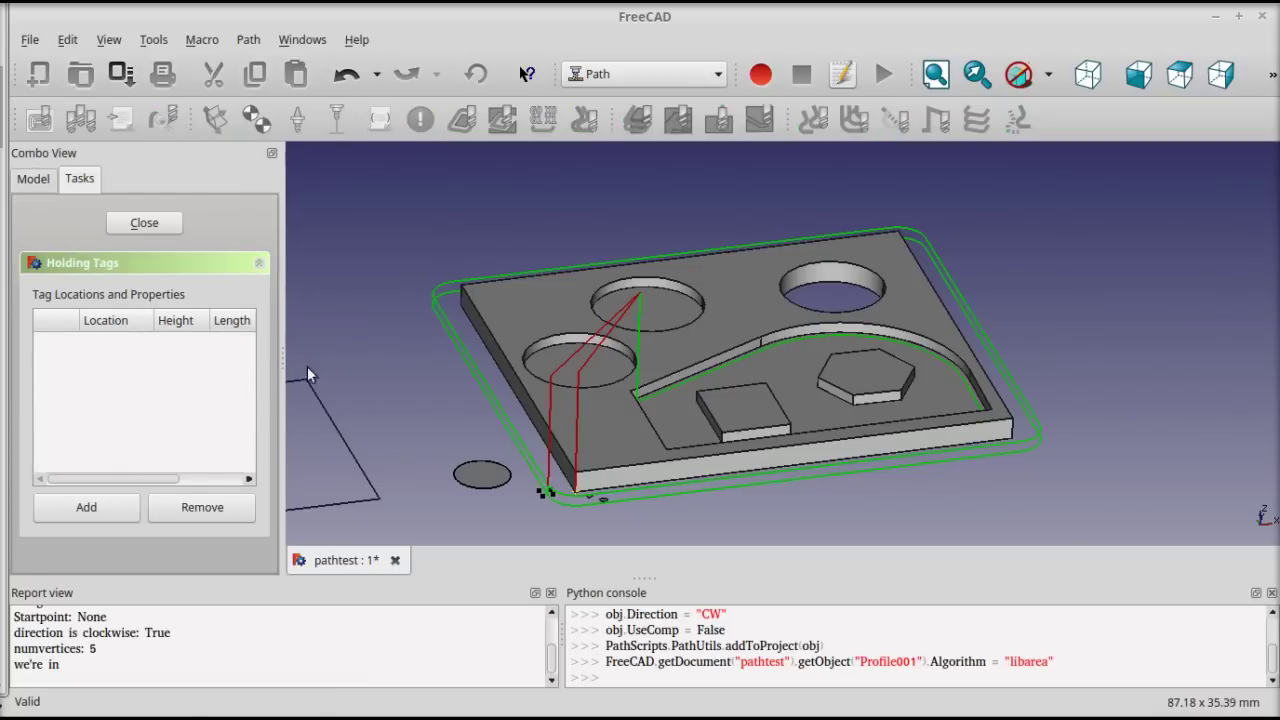
# Step: Add a holding tag at 0.0, 0.0, 0.0 (height 4.0, length 10.0) and edit its location
pyautogui.click(98, 507)
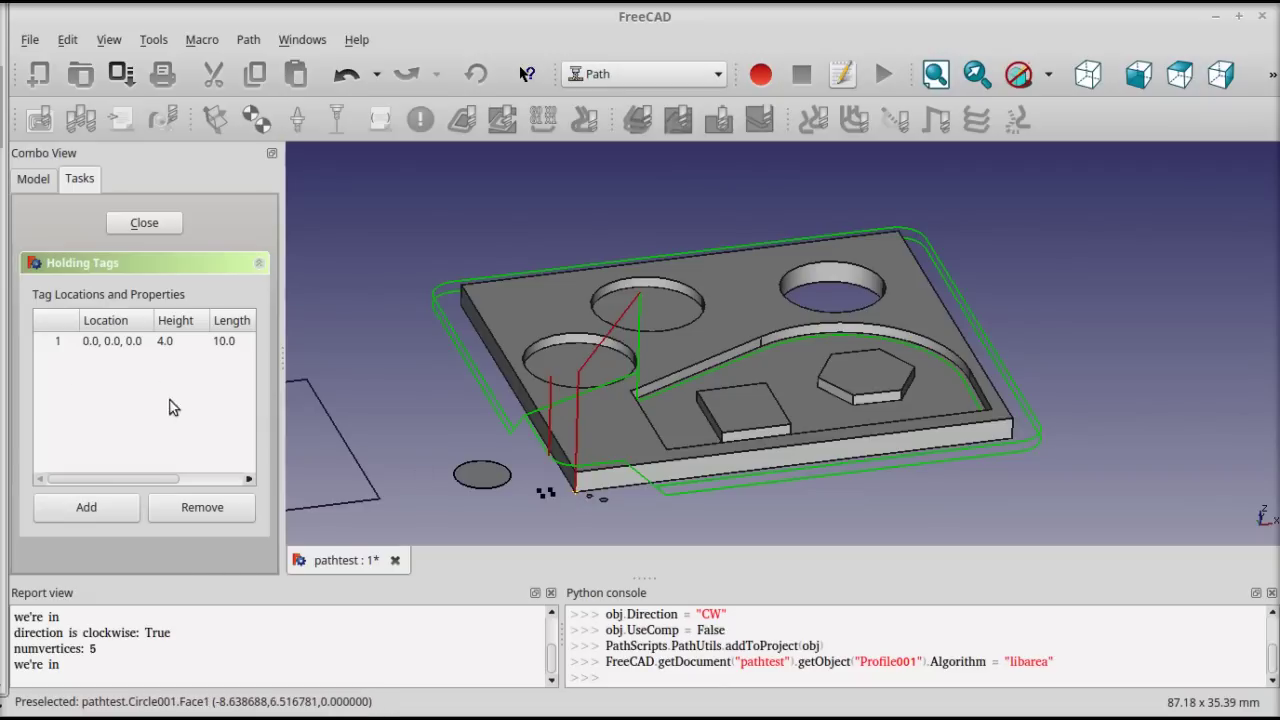
pyautogui.doubleClick(98, 341)
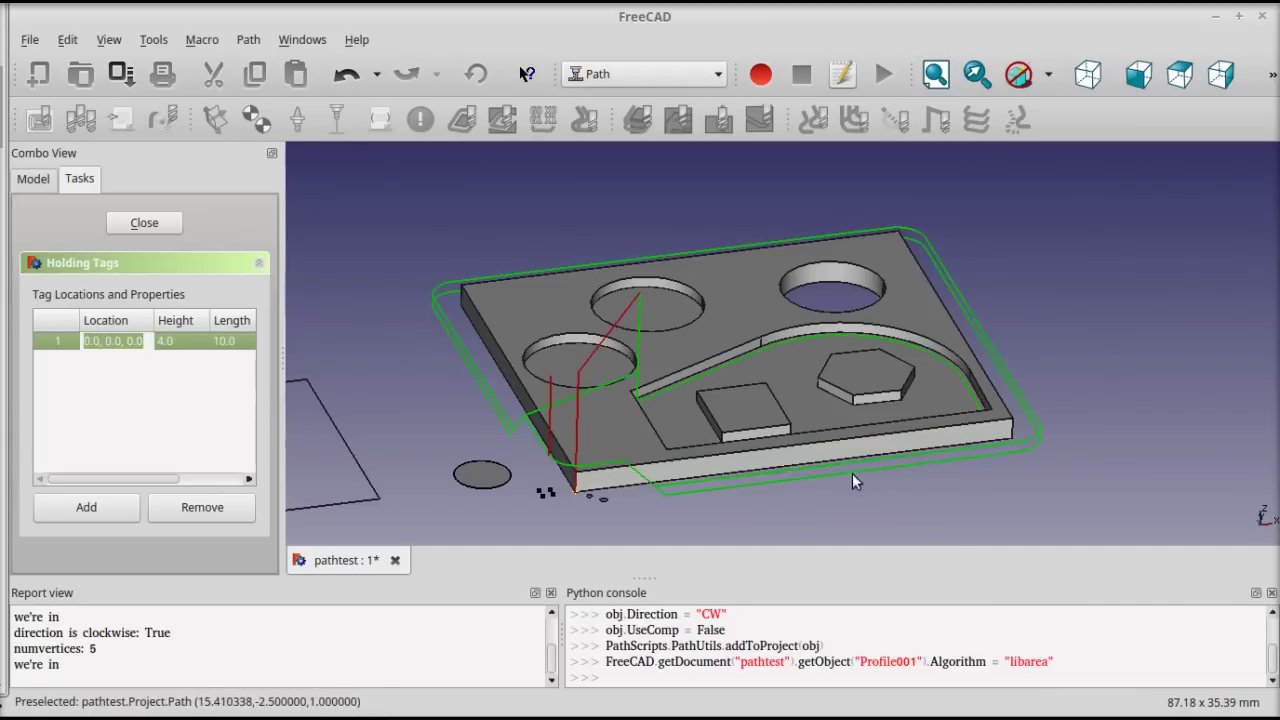
# Step: Edit the tag row to Location 20.0, 0.0, 0.0, Height 2 and Length 5
pyautogui.click(96, 341)
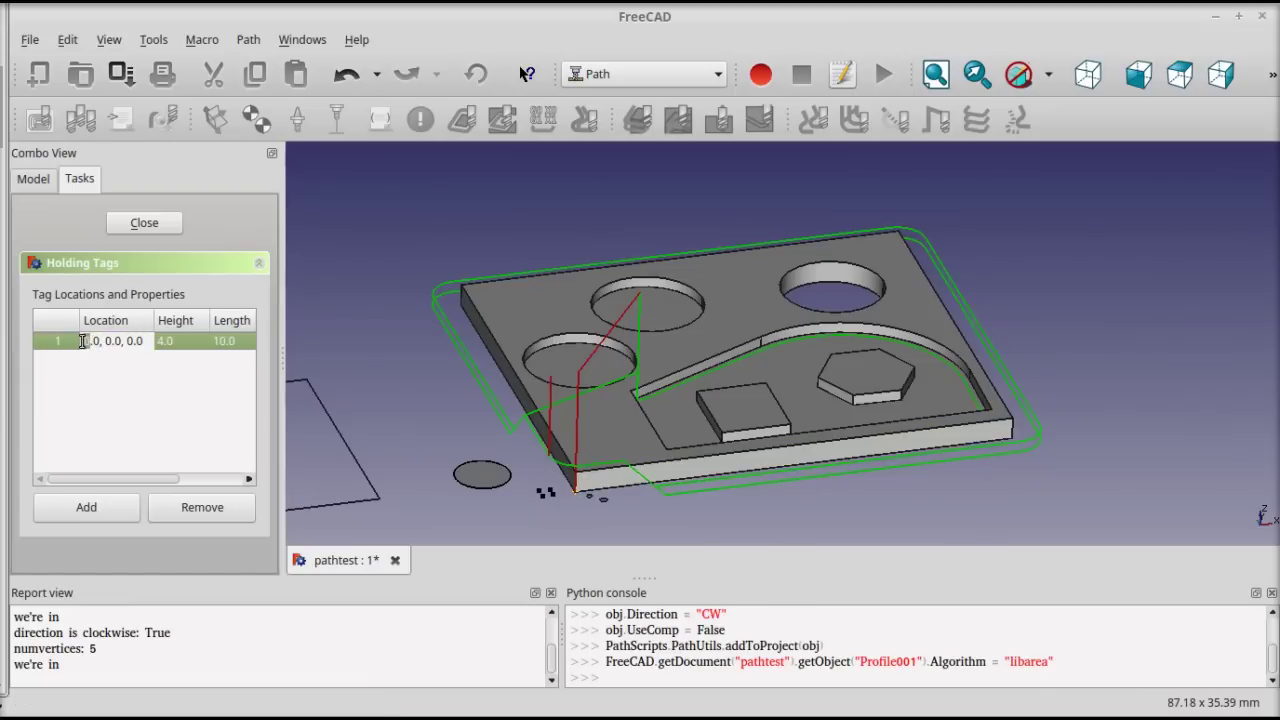
pyautogui.write('2')
pyautogui.click(174, 345)
pyautogui.scroll(-2, 760, 460)
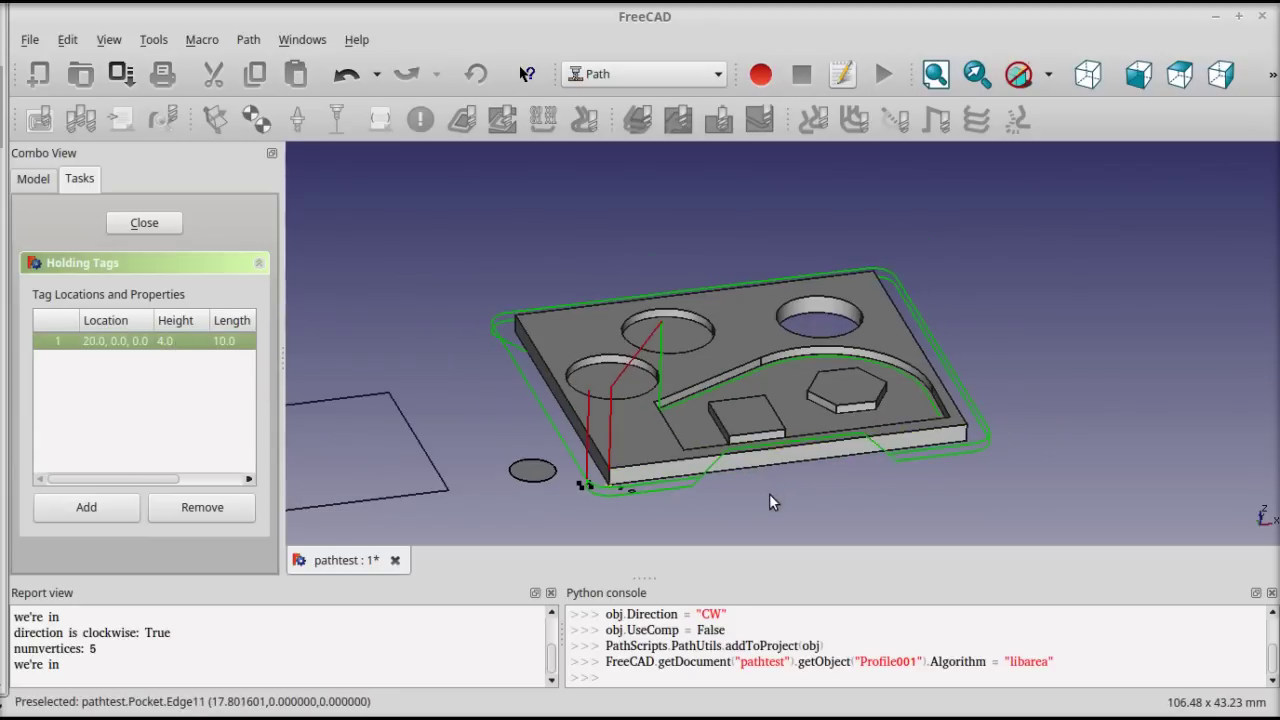
pyautogui.scroll(2, 769, 493)
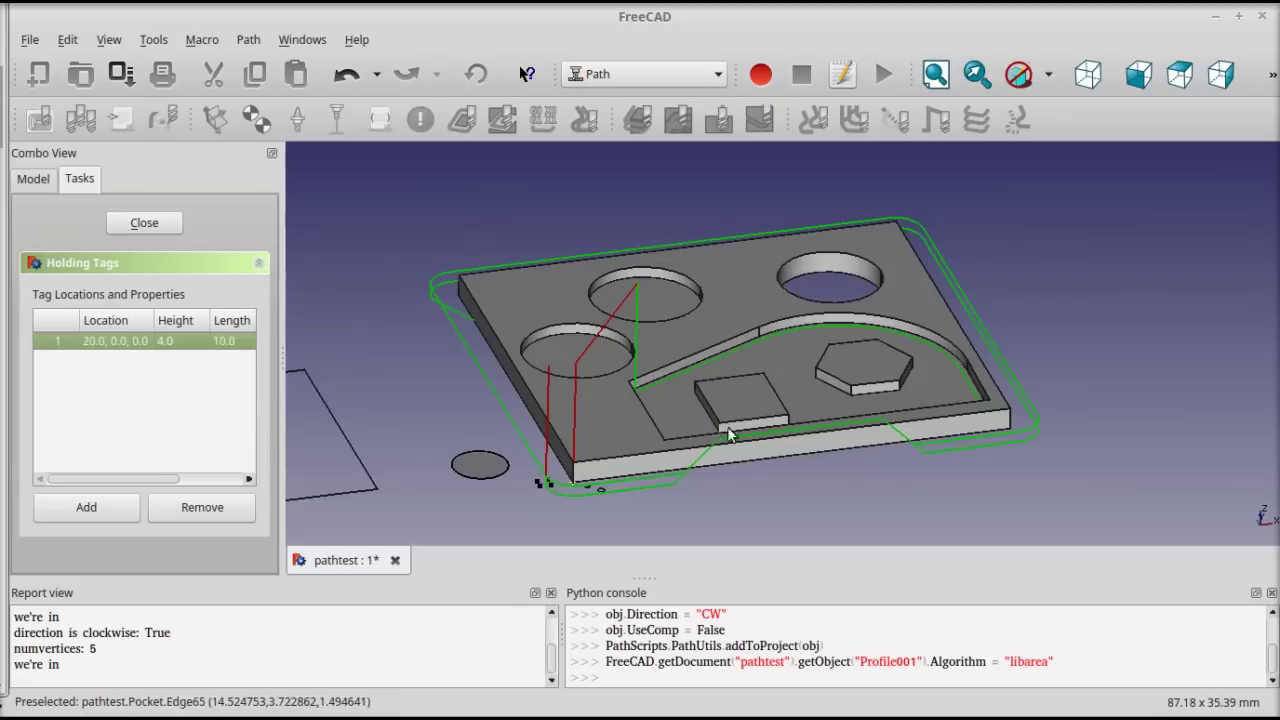
pyautogui.doubleClick(179, 340)
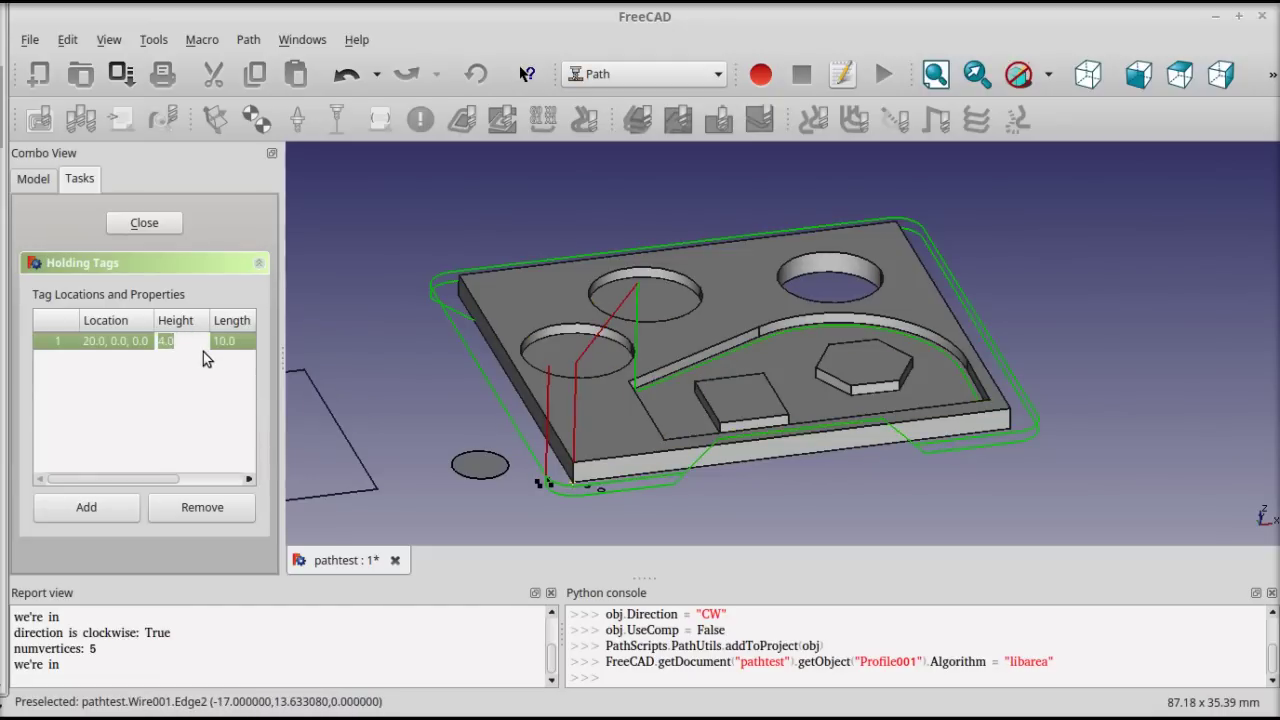
pyautogui.write('2')
pyautogui.click(233, 339)
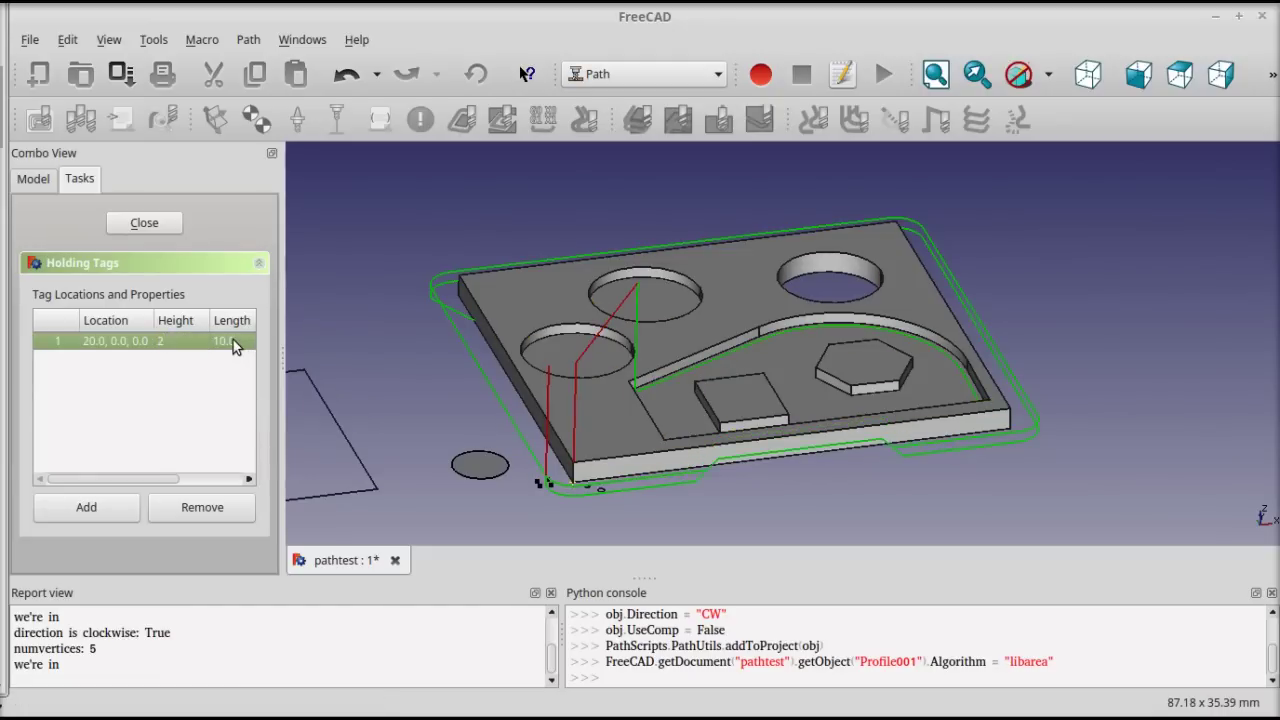
pyautogui.doubleClick(233, 340)
pyautogui.write('5')
pyautogui.click(174, 345)
pyautogui.scroll(4, 803, 470)
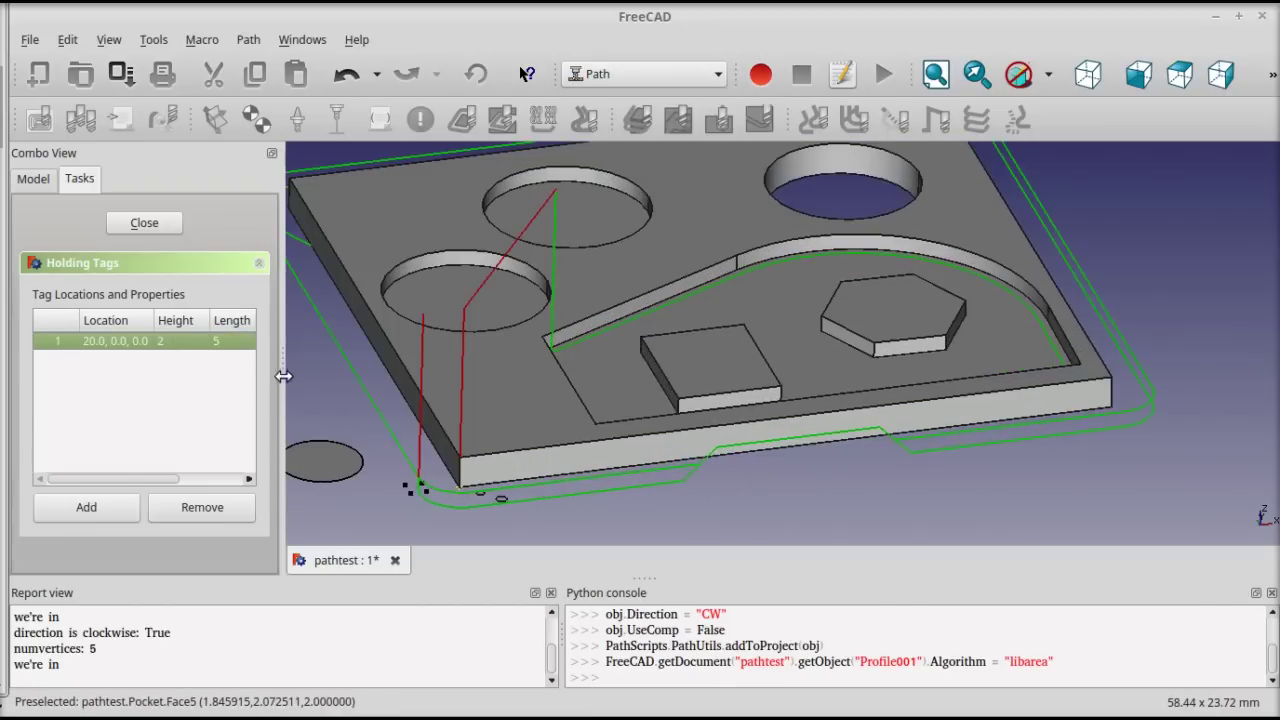
# Step: Widen the panel to reveal the Angle column and set the tag's angle to 80
pyautogui.moveTo(285, 356); pyautogui.dragTo(370, 360)
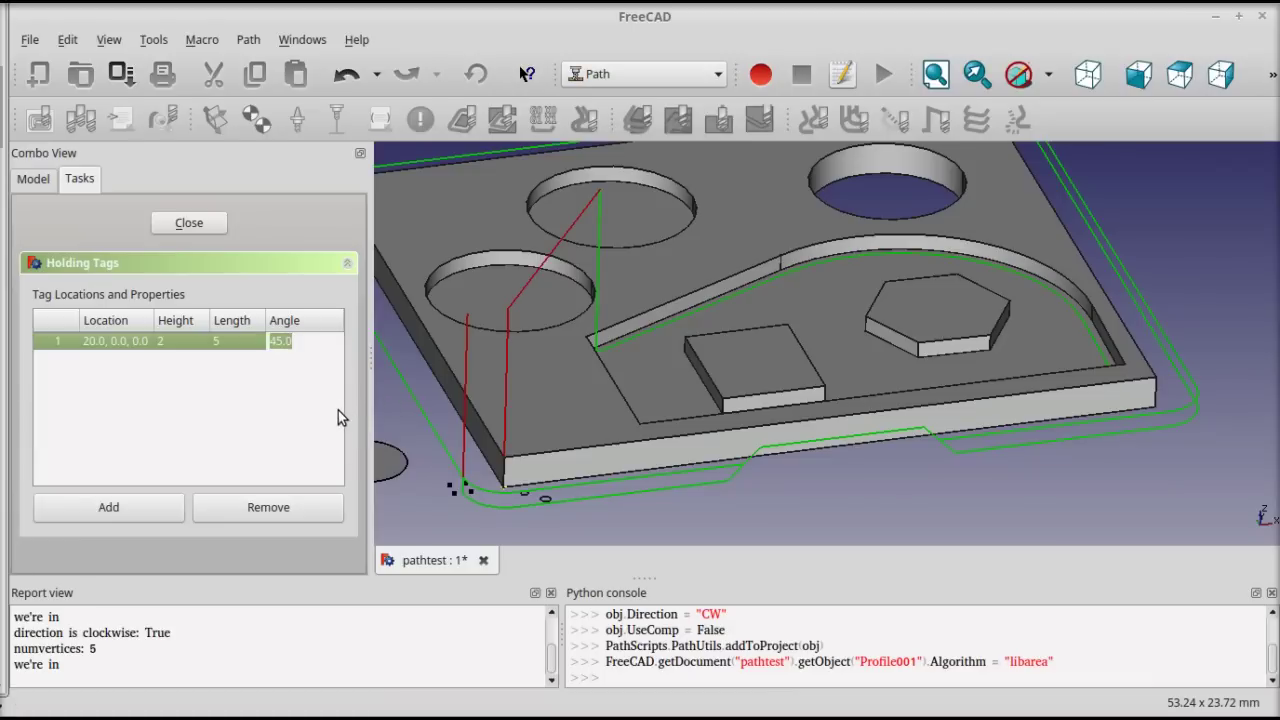
pyautogui.write('0')
pyautogui.press('Return')
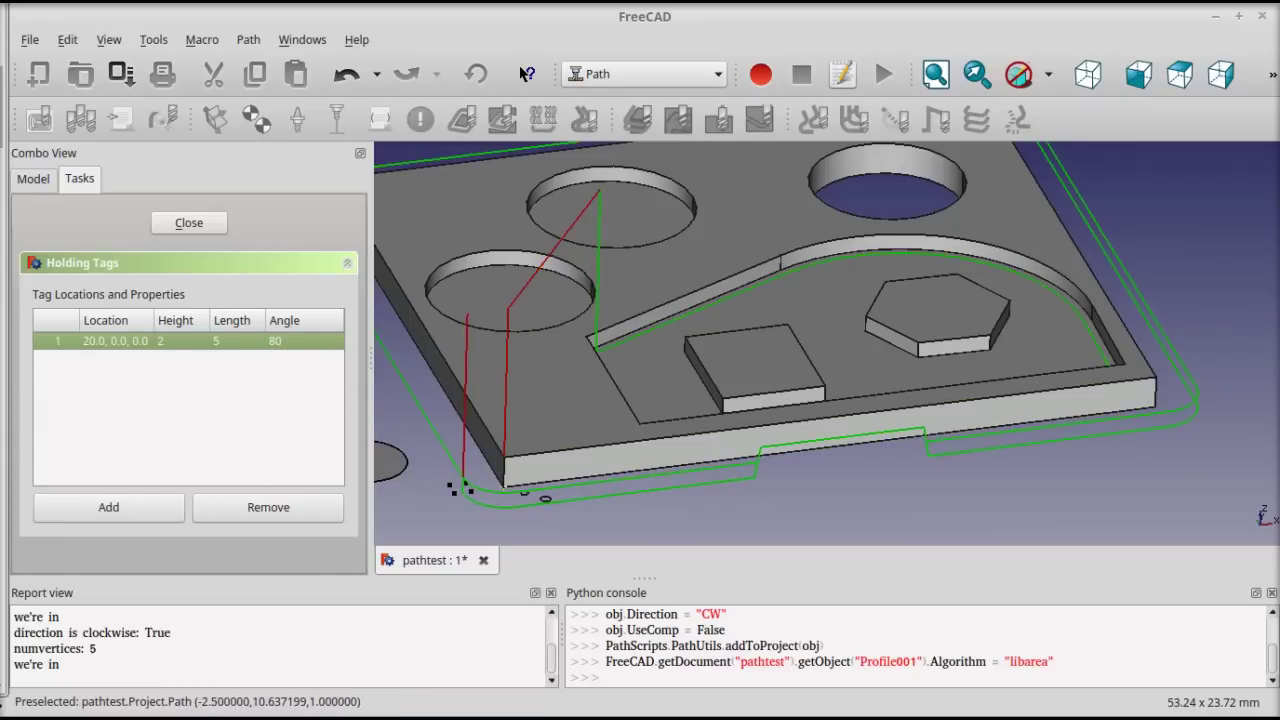
# Step: Accept the holding tags, leaving the original Profile001 path inactive
pyautogui.press('Escape')
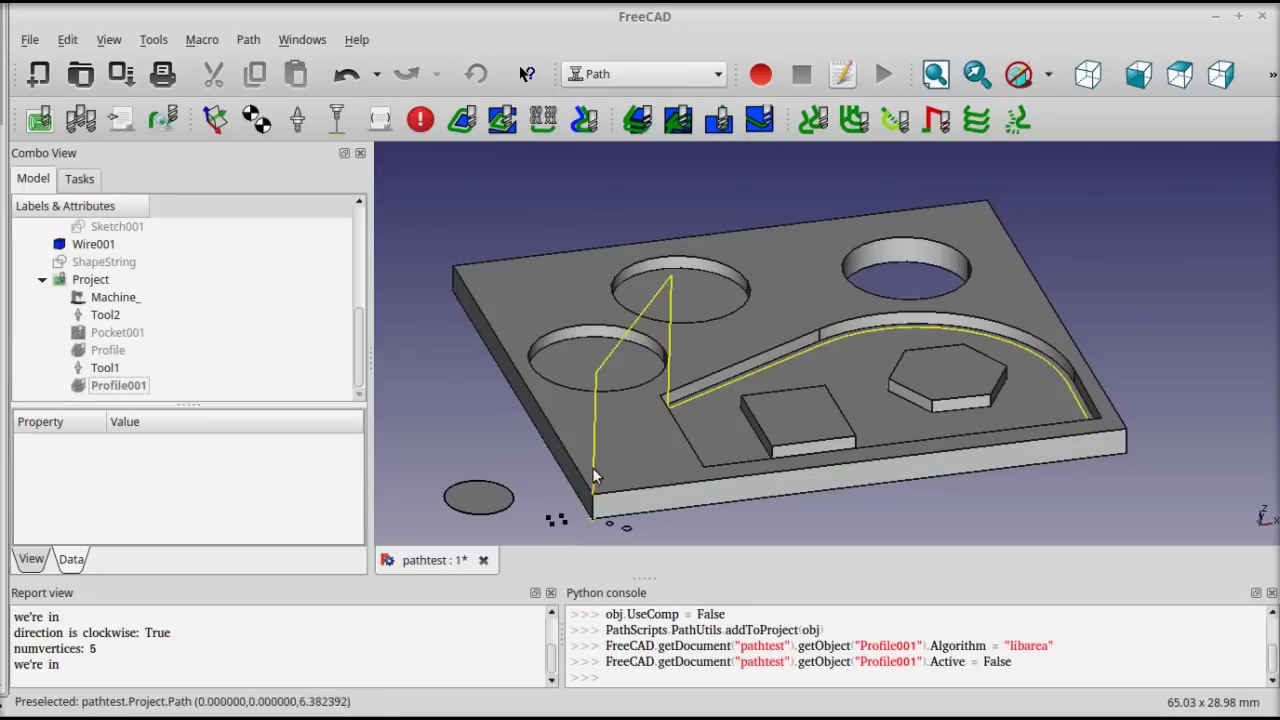
pyautogui.click(589, 372)
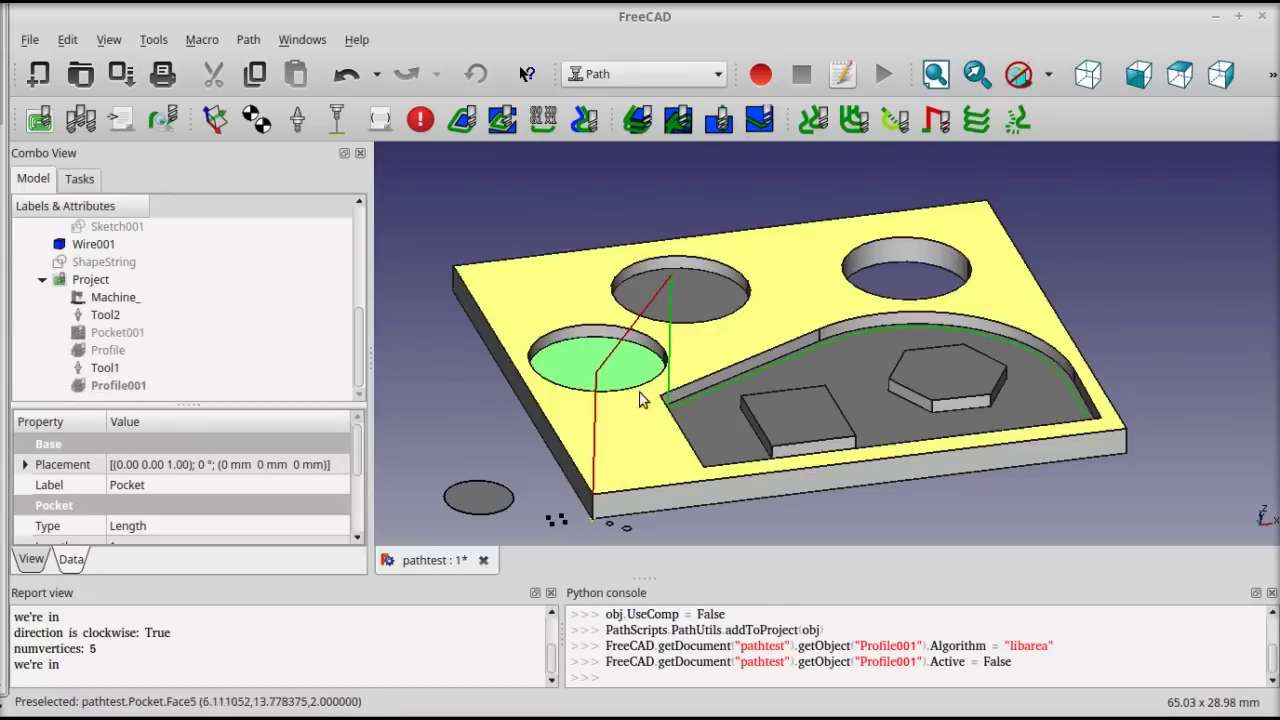
pyautogui.click(720, 120)
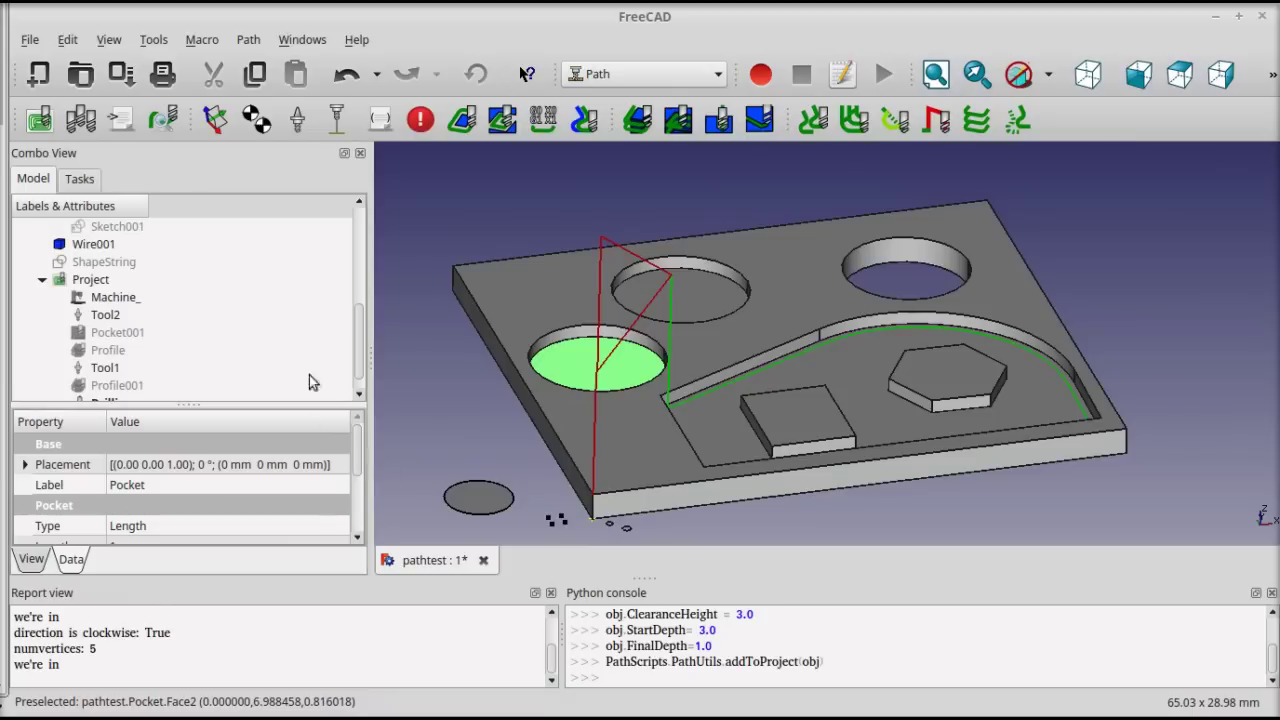
pyautogui.moveTo(510, 417); pyautogui.dragTo(561, 431, button='middle')
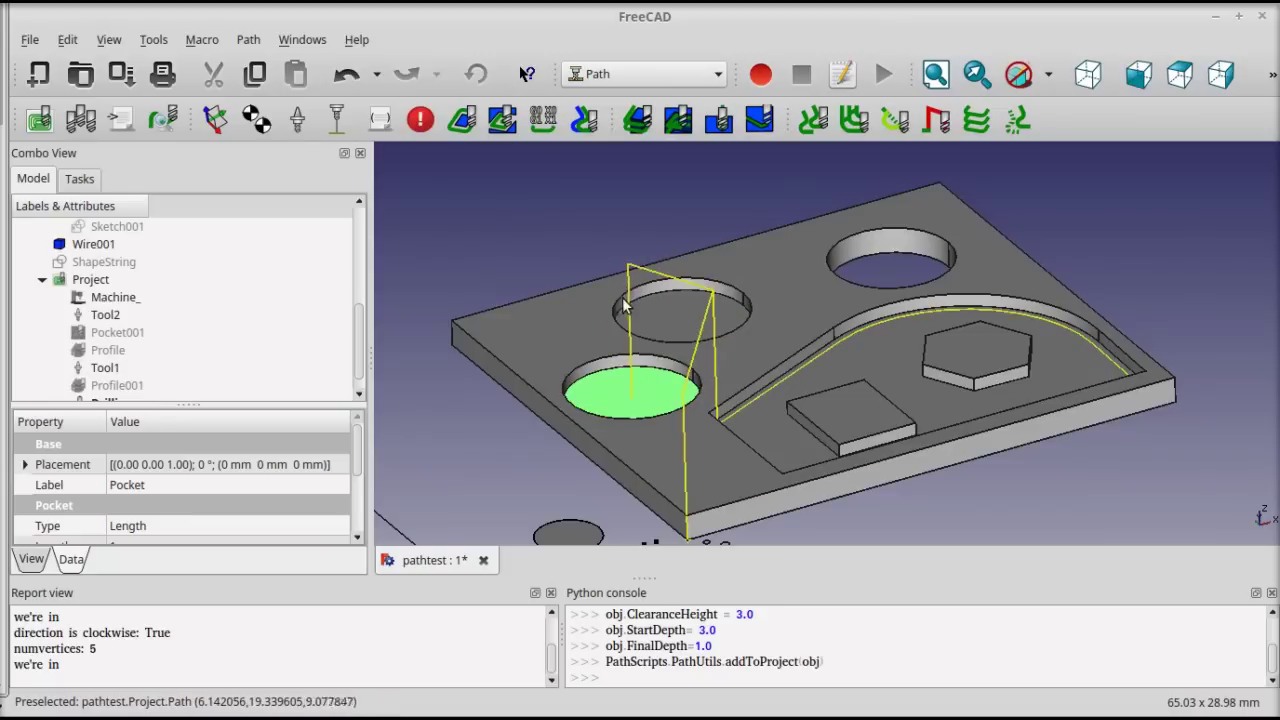
pyautogui.scroll(-1, 276, 345)
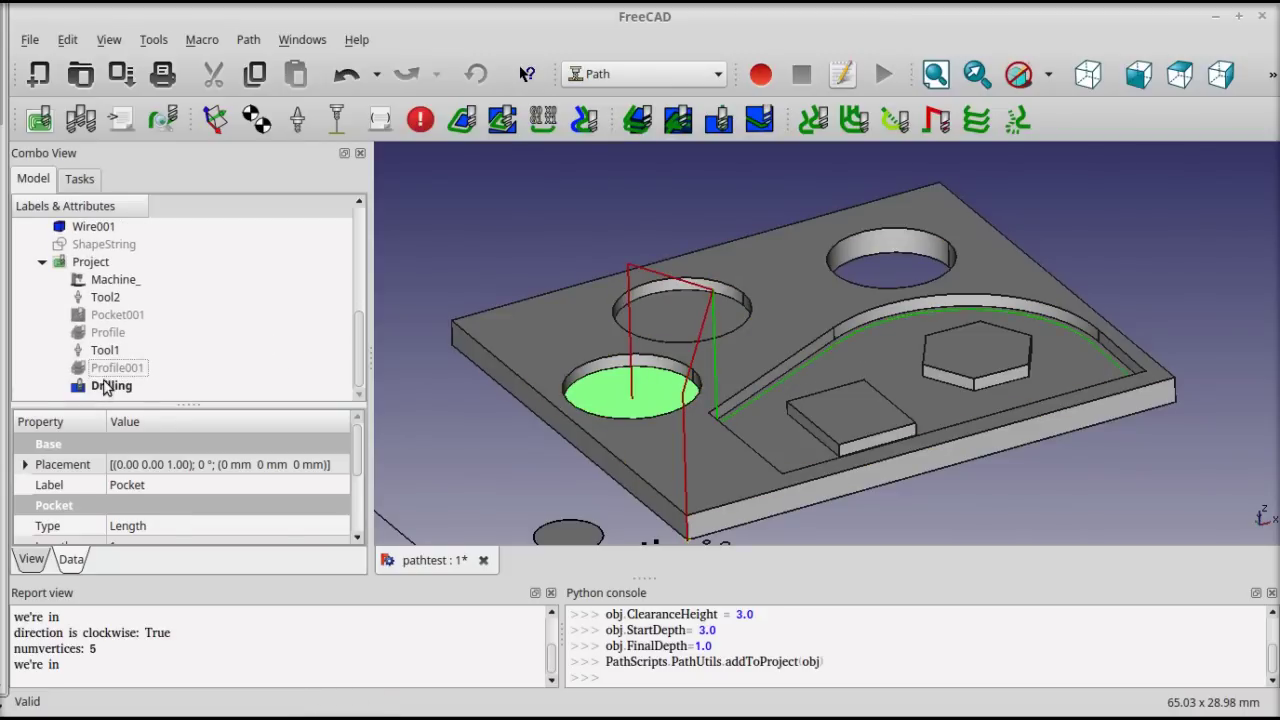
pyautogui.click(108, 385)
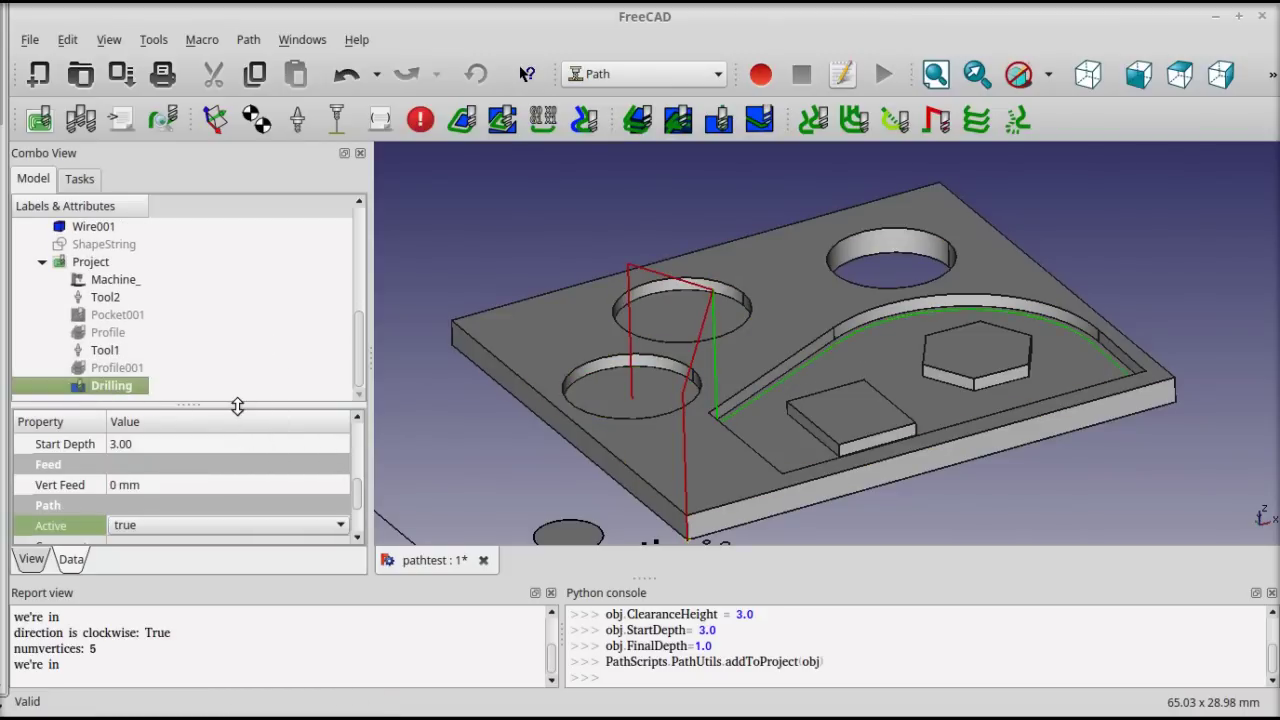
pyautogui.moveTo(237, 405); pyautogui.dragTo(237, 332)
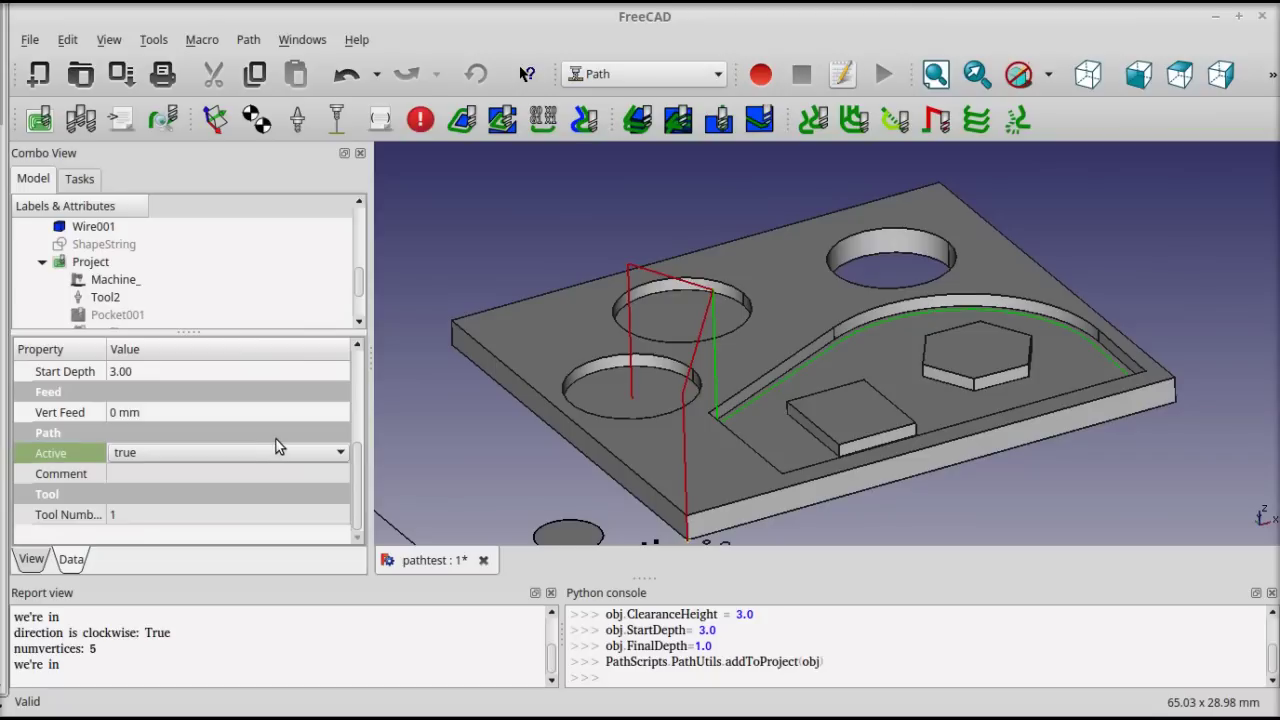
pyautogui.scroll(3, 276, 439)
pyautogui.scroll(-1, 209, 458)
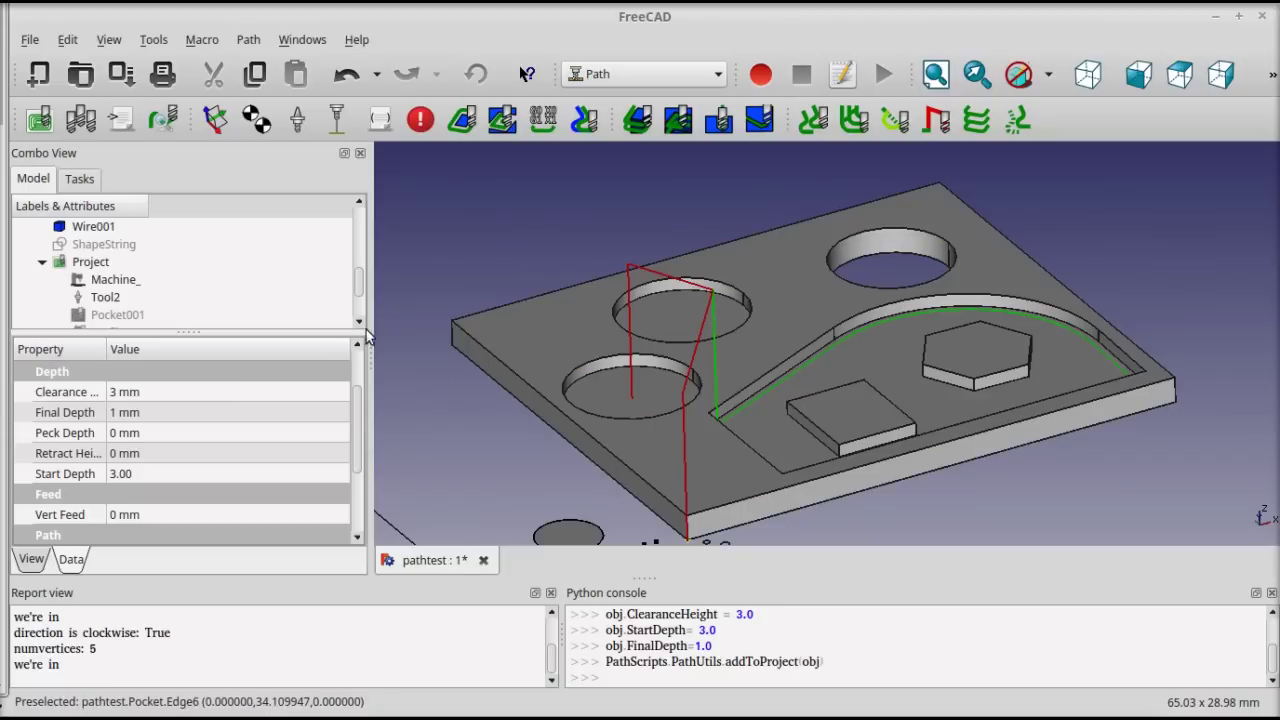
pyautogui.scroll(-1, 230, 285)
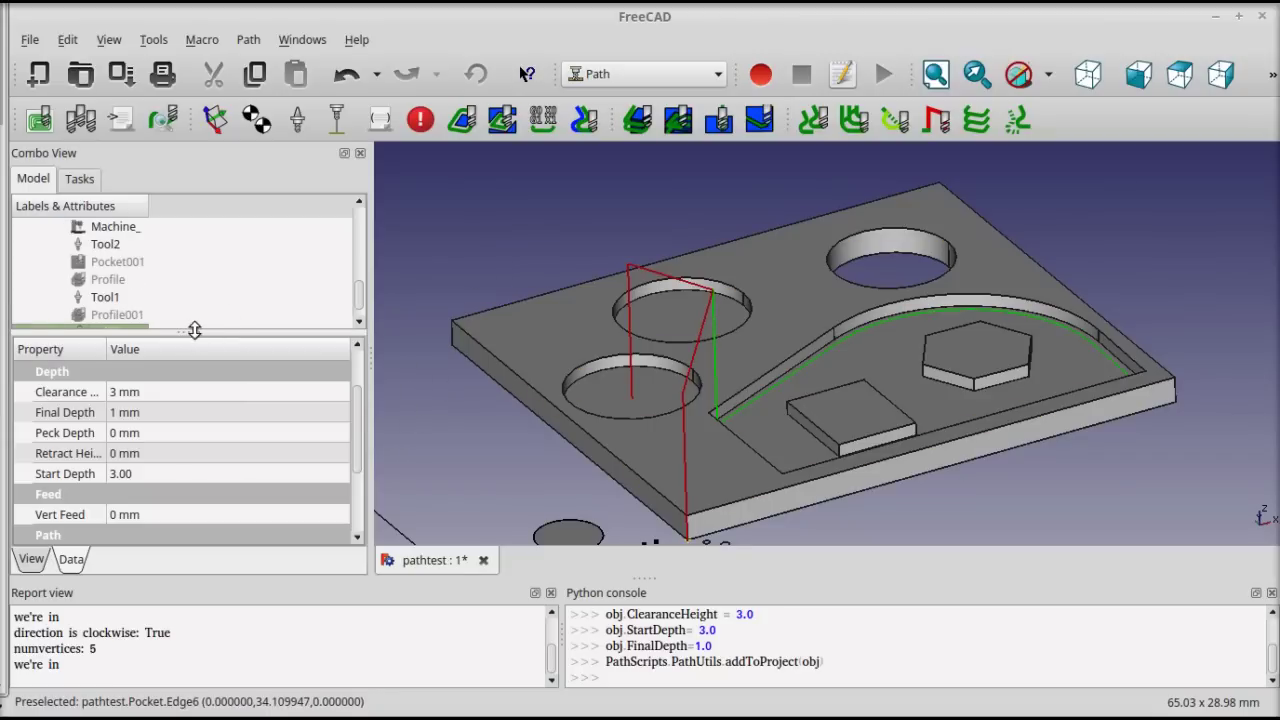
pyautogui.moveTo(194, 330); pyautogui.dragTo(205, 428)
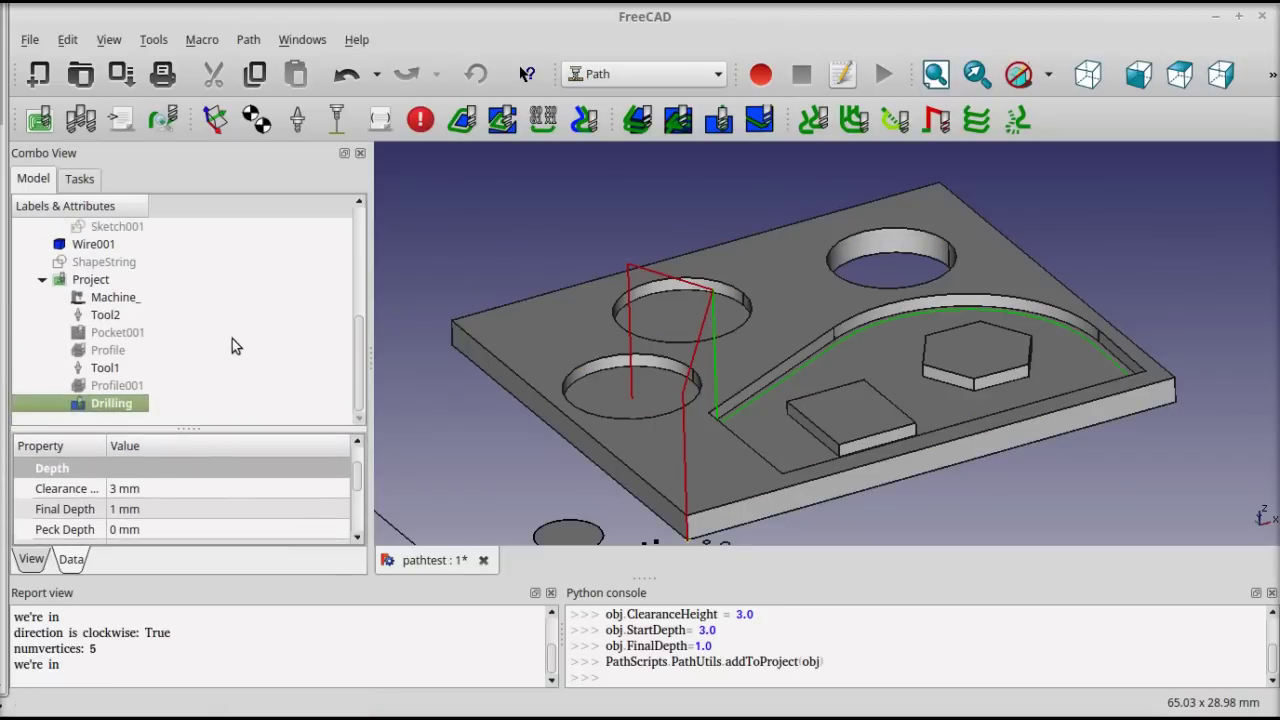
# Step: Show the hidden 'A wee bit of text' ShapeString and rotate the view onto it
pyautogui.scroll(1, 232, 345)
pyautogui.click(112, 314)
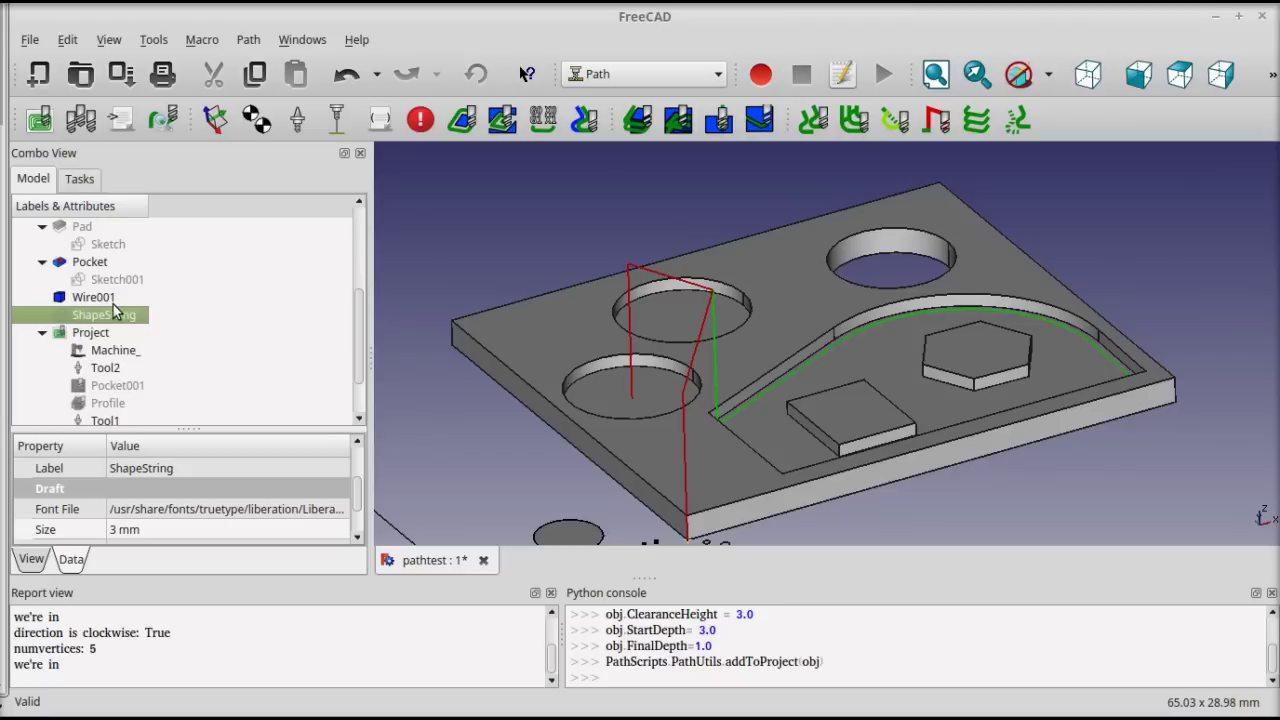
pyautogui.press('space')
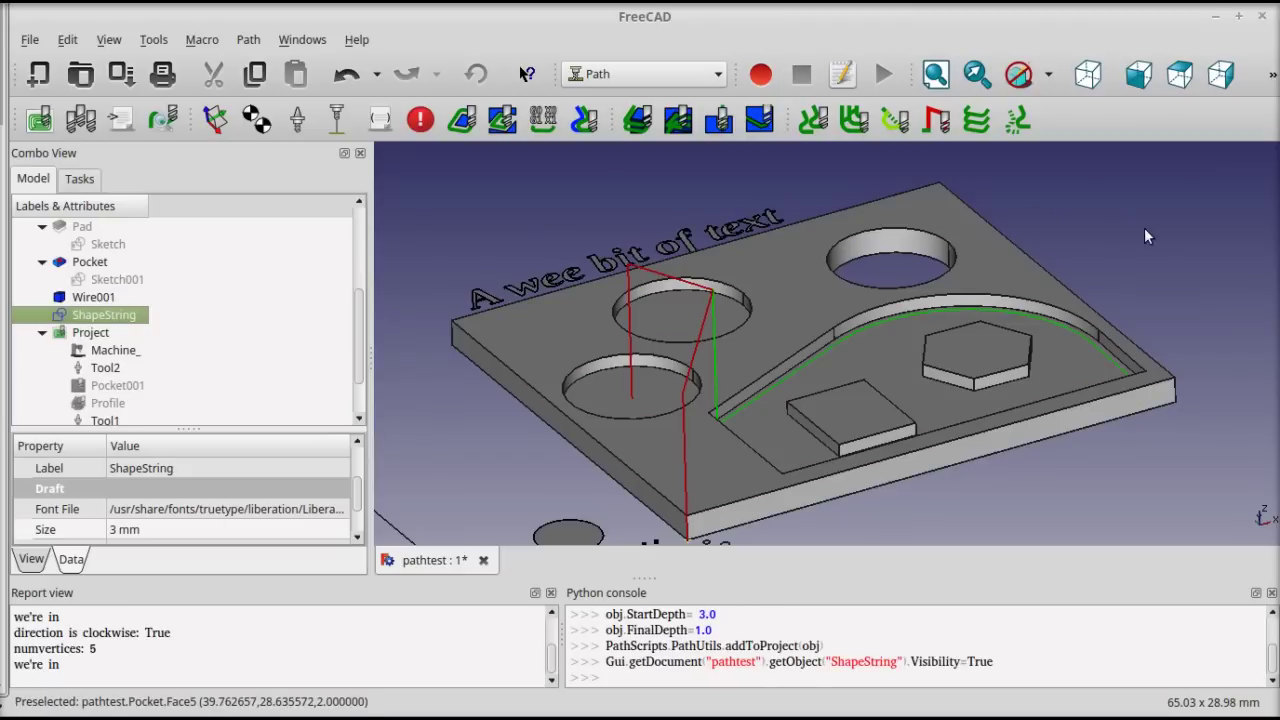
pyautogui.moveTo(1144, 227); pyautogui.dragTo(1140, 262, button='middle')
pyautogui.scroll(-3, 683, 179)
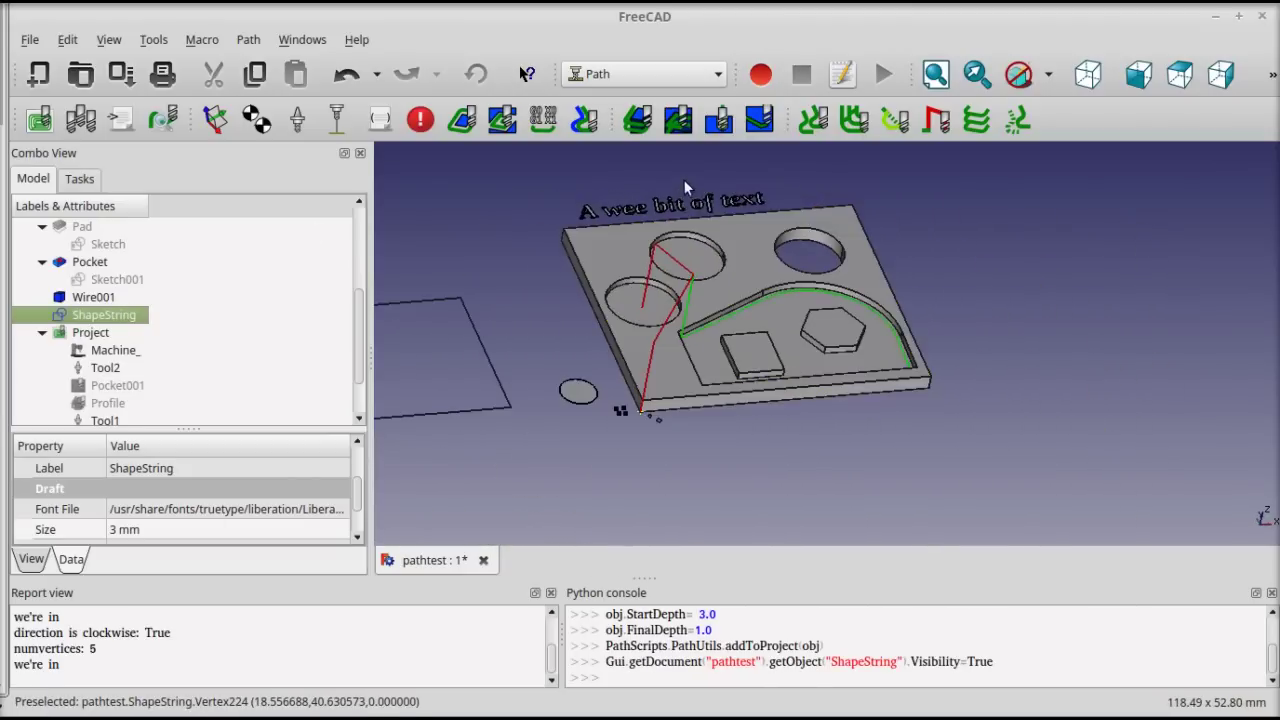
pyautogui.scroll(5, 661, 203)
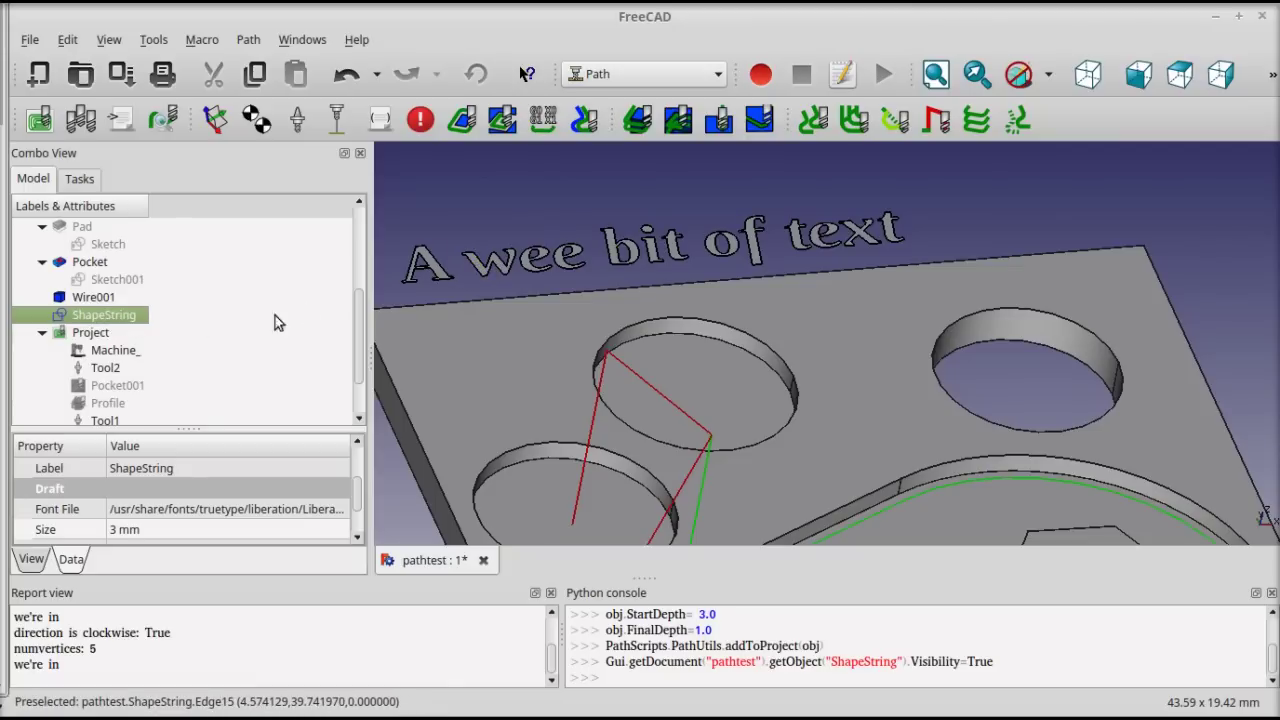
pyautogui.click(100, 370)
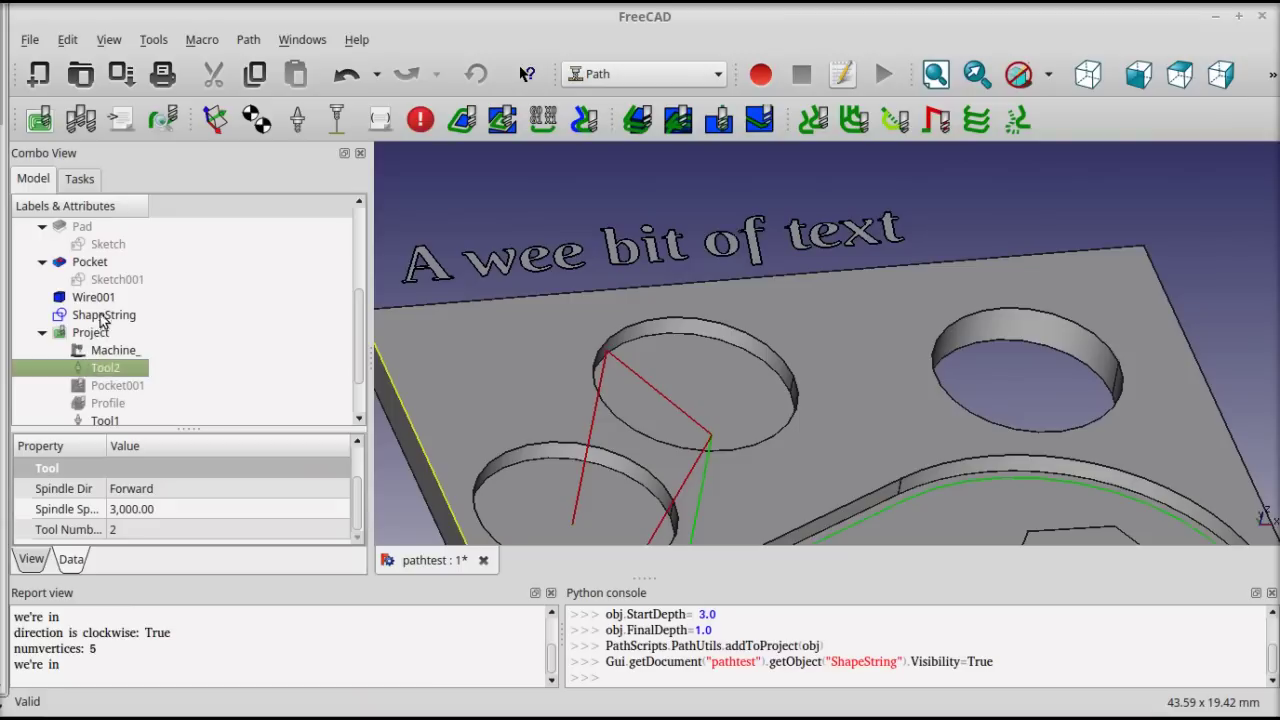
# Step: Create an engraving toolpath from the ShapeString text and hide the original text
pyautogui.click(103, 316)
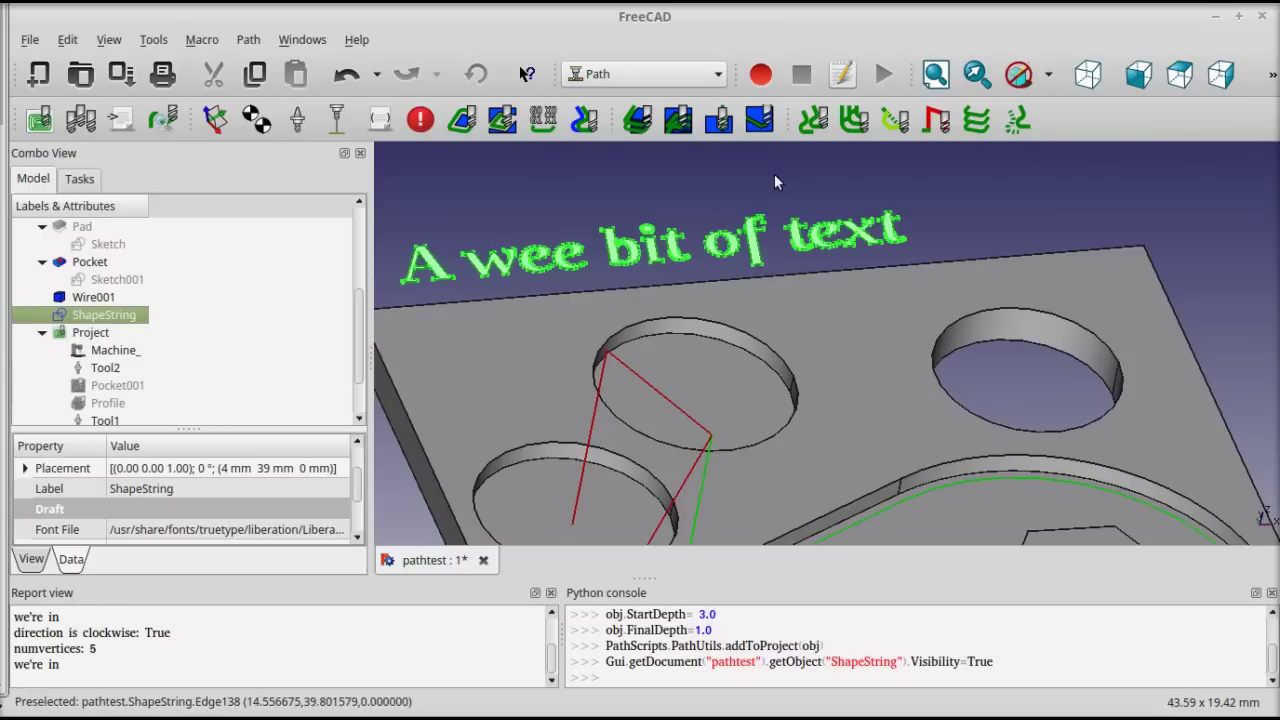
pyautogui.click(760, 120)
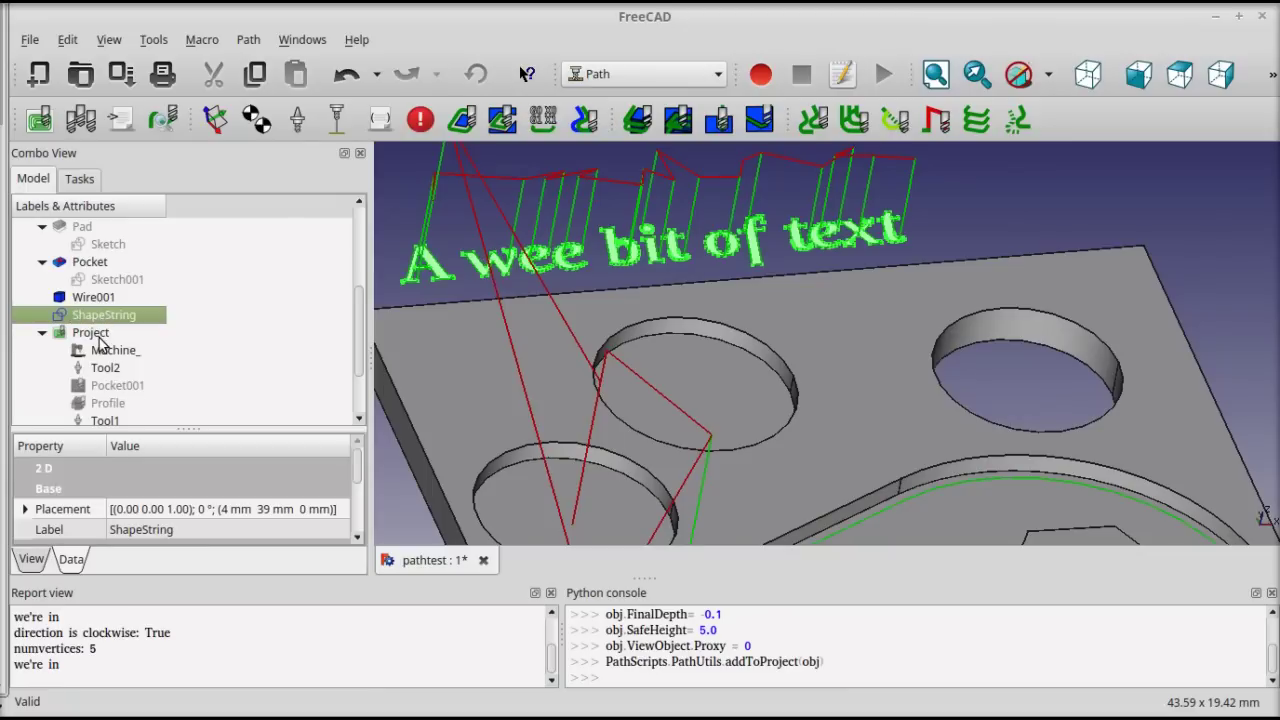
pyautogui.press('space')
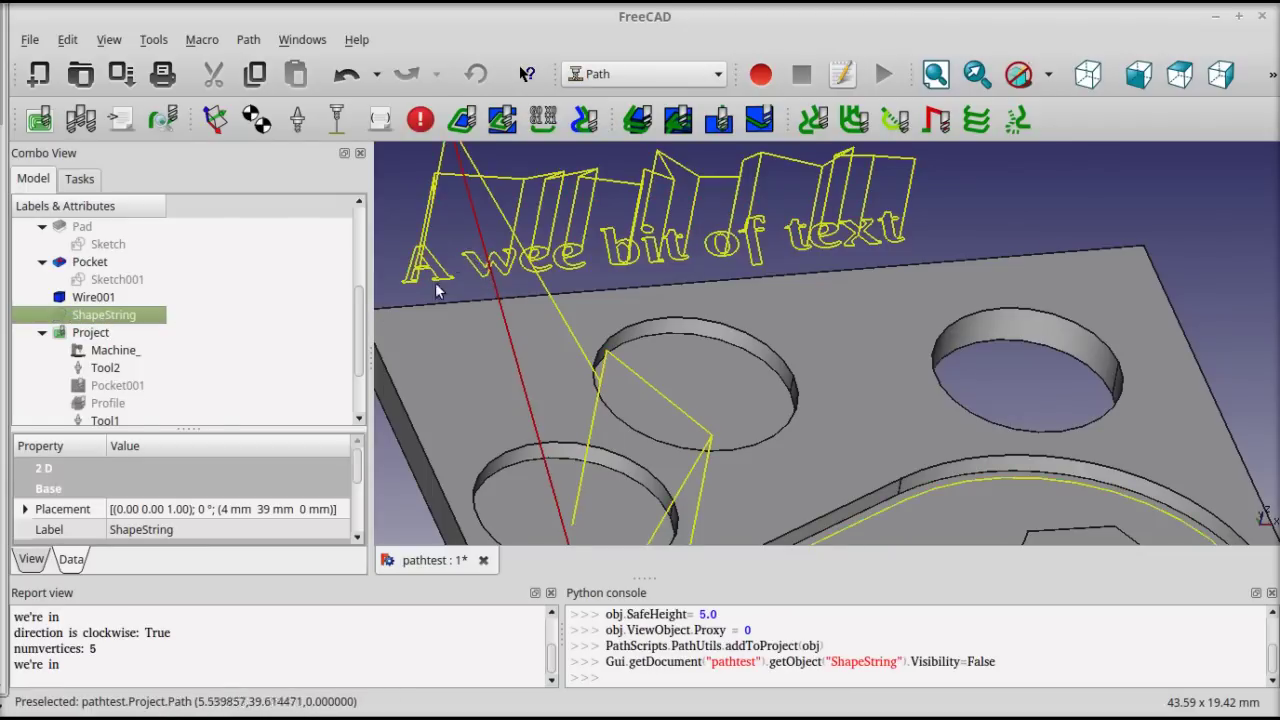
pyautogui.scroll(3, 446, 279)
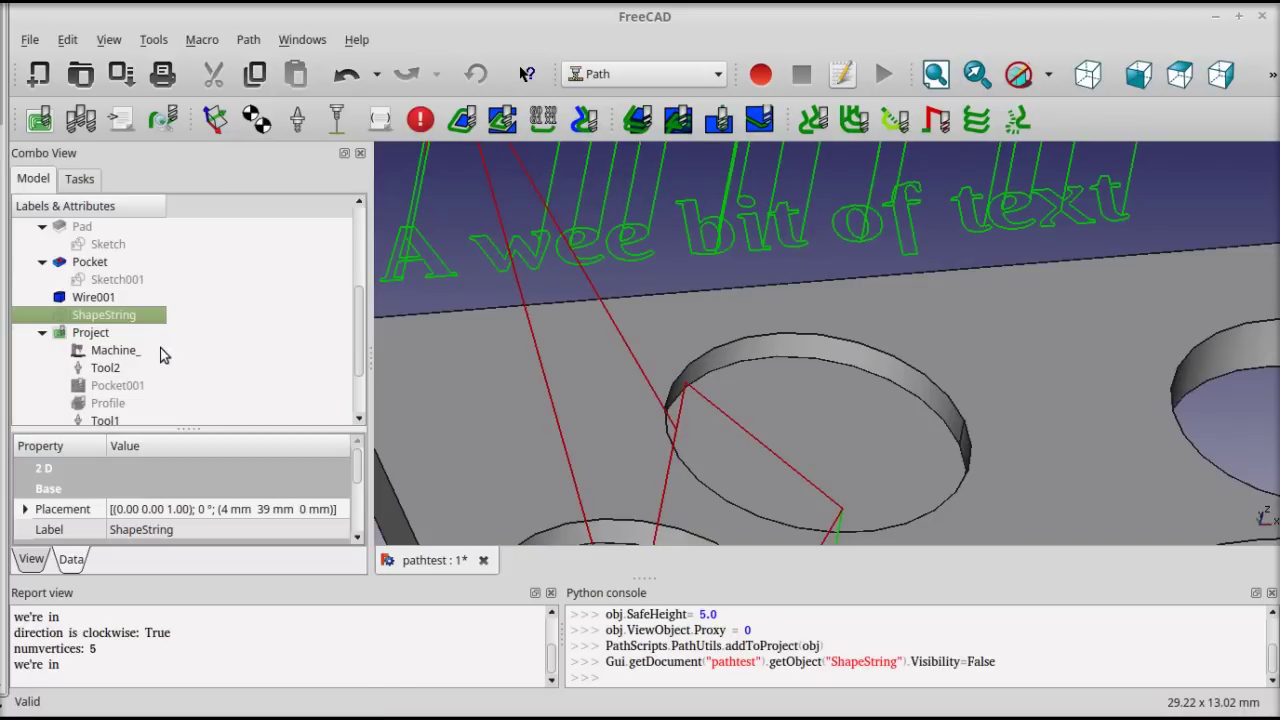
# Step: Reselect ShapeString and enlarge the property panel to show its String and Size
pyautogui.click(100, 368)
pyautogui.click(112, 316)
pyautogui.scroll(-2, 185, 345)
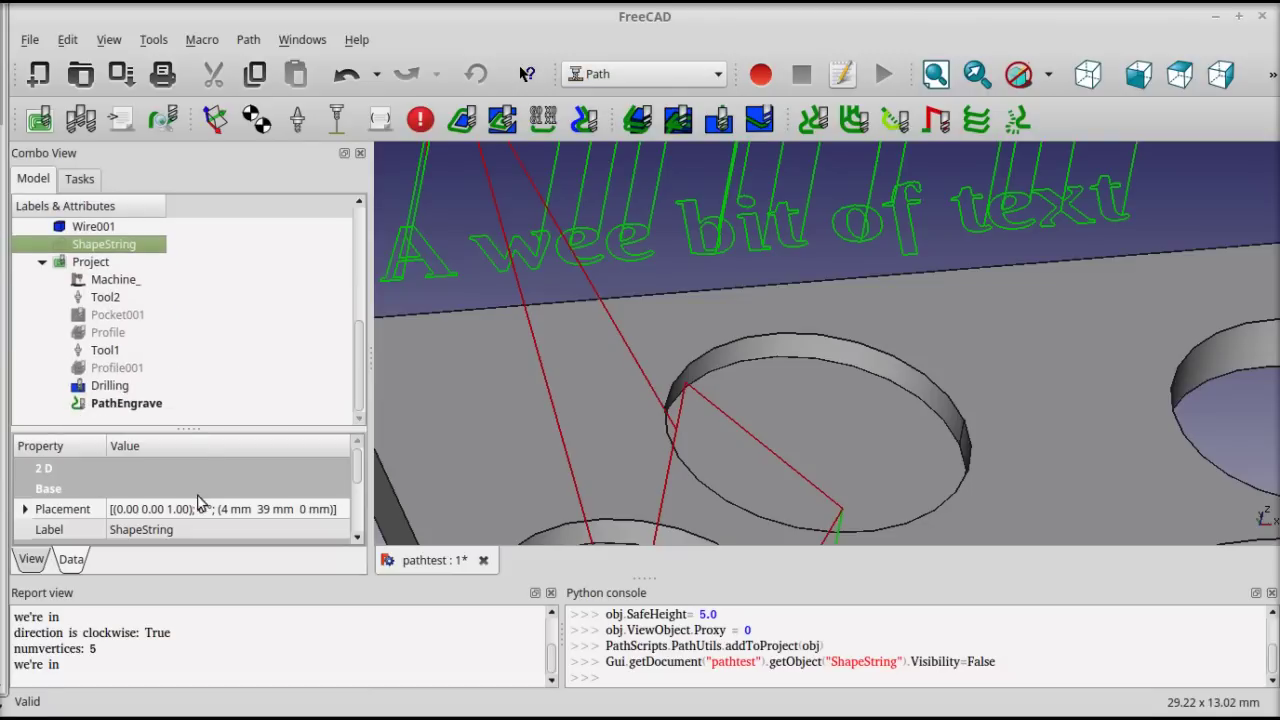
pyautogui.moveTo(189, 428); pyautogui.dragTo(189, 285)
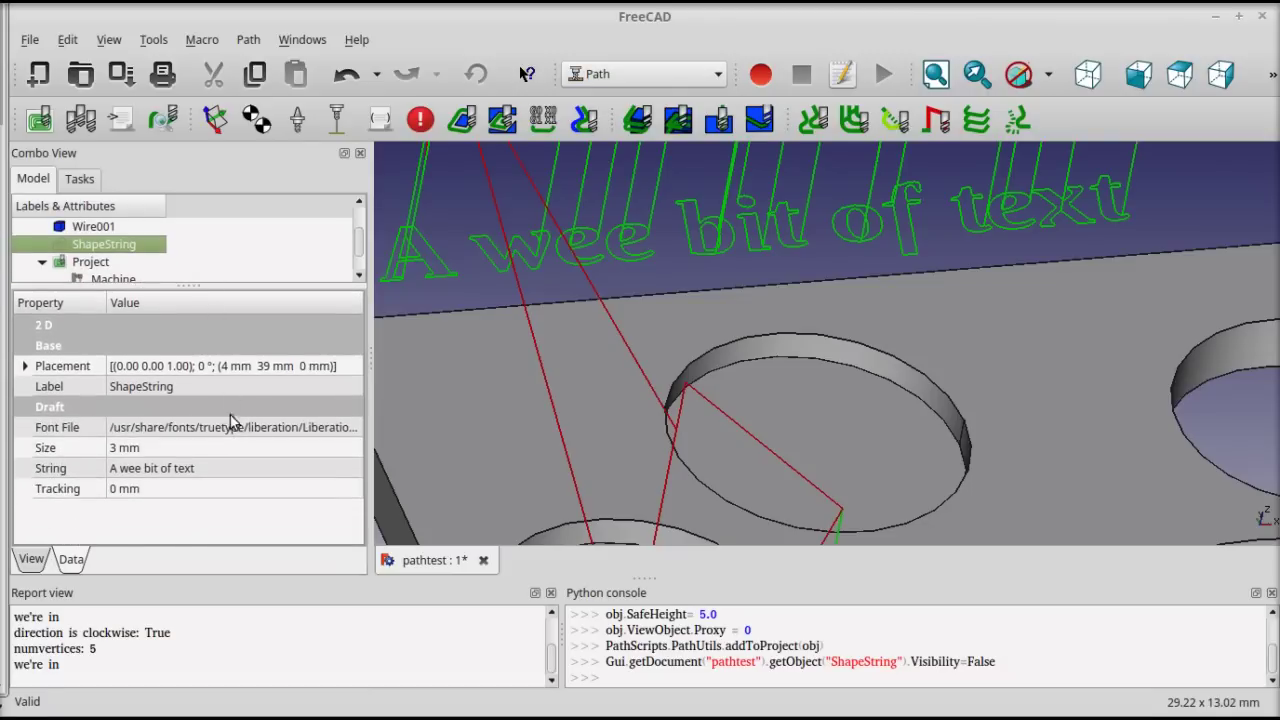
# Step: Append '!!' to the ShapeString text so it reads 'A wee bit of text!!'
pyautogui.click(236, 466)
pyautogui.click(233, 468)
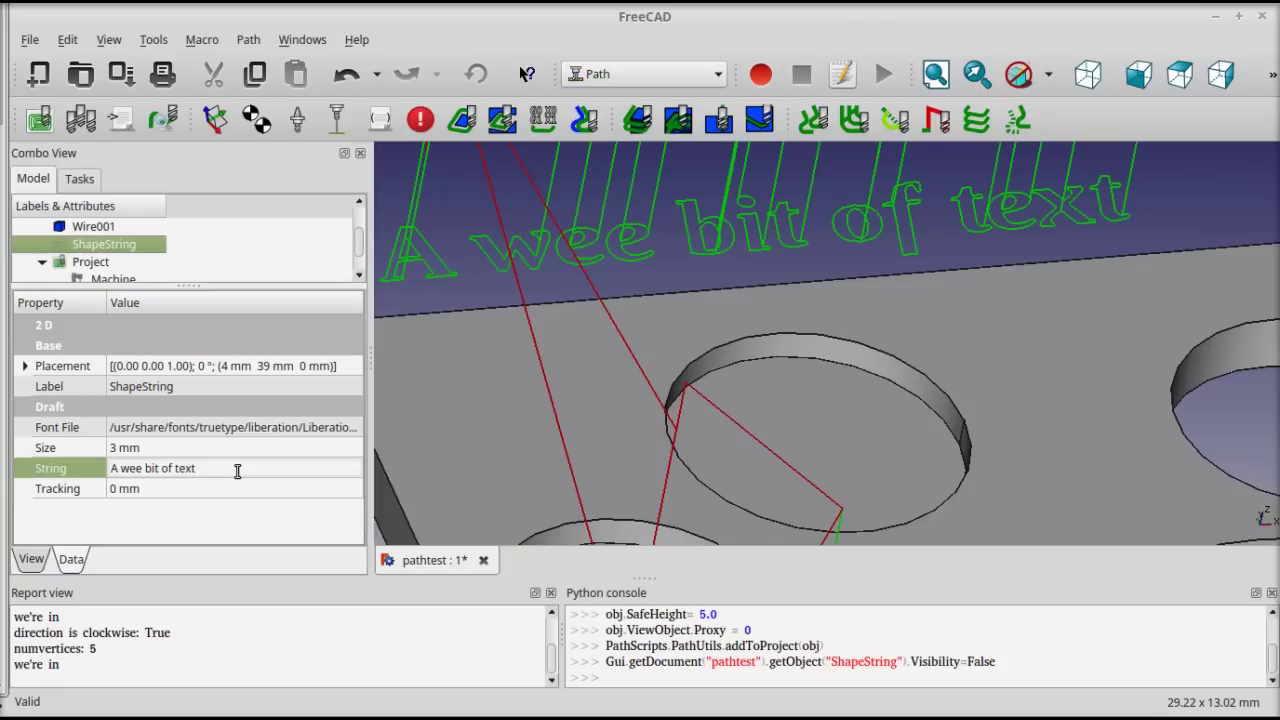
pyautogui.write('!!')
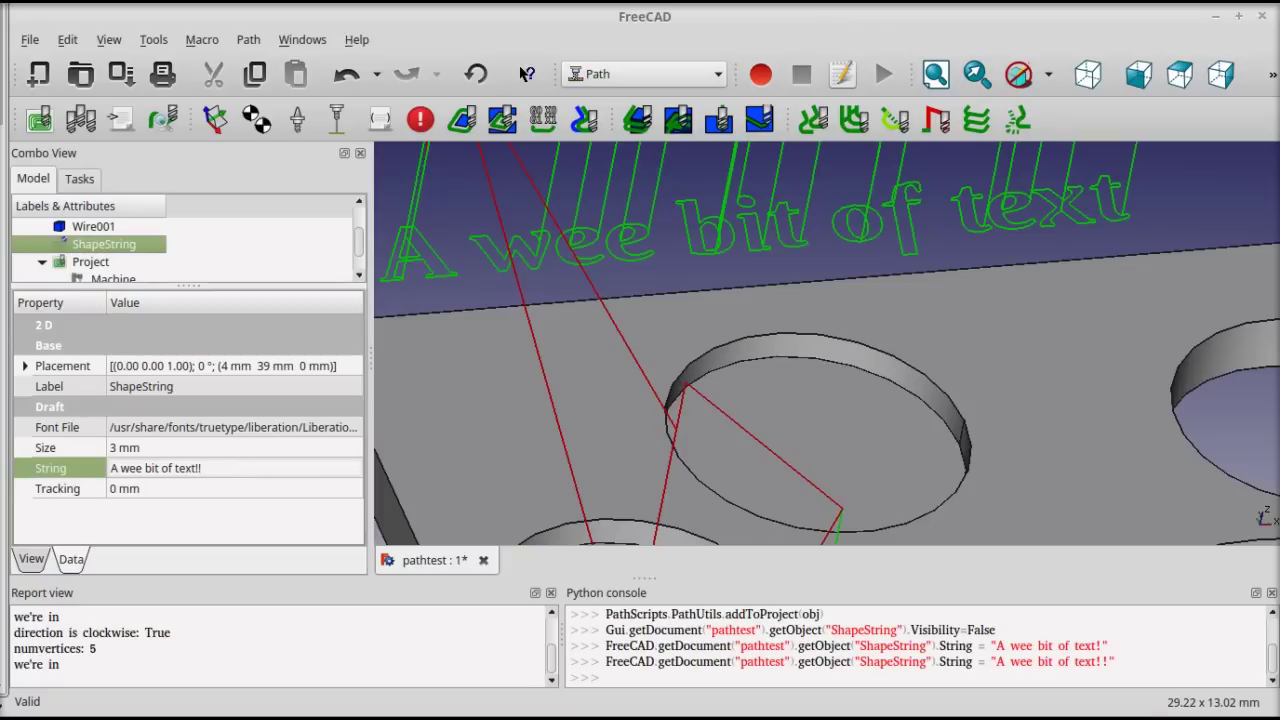
pyautogui.click(258, 485)
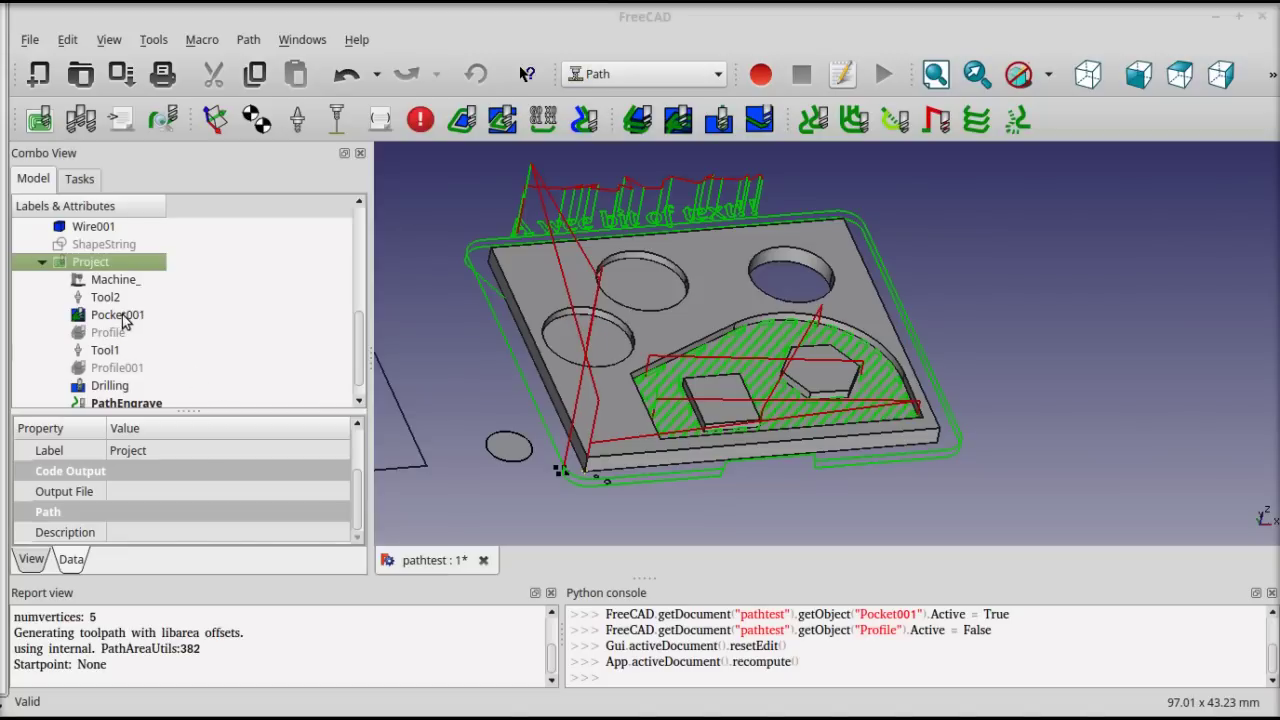
pyautogui.click(125, 316)
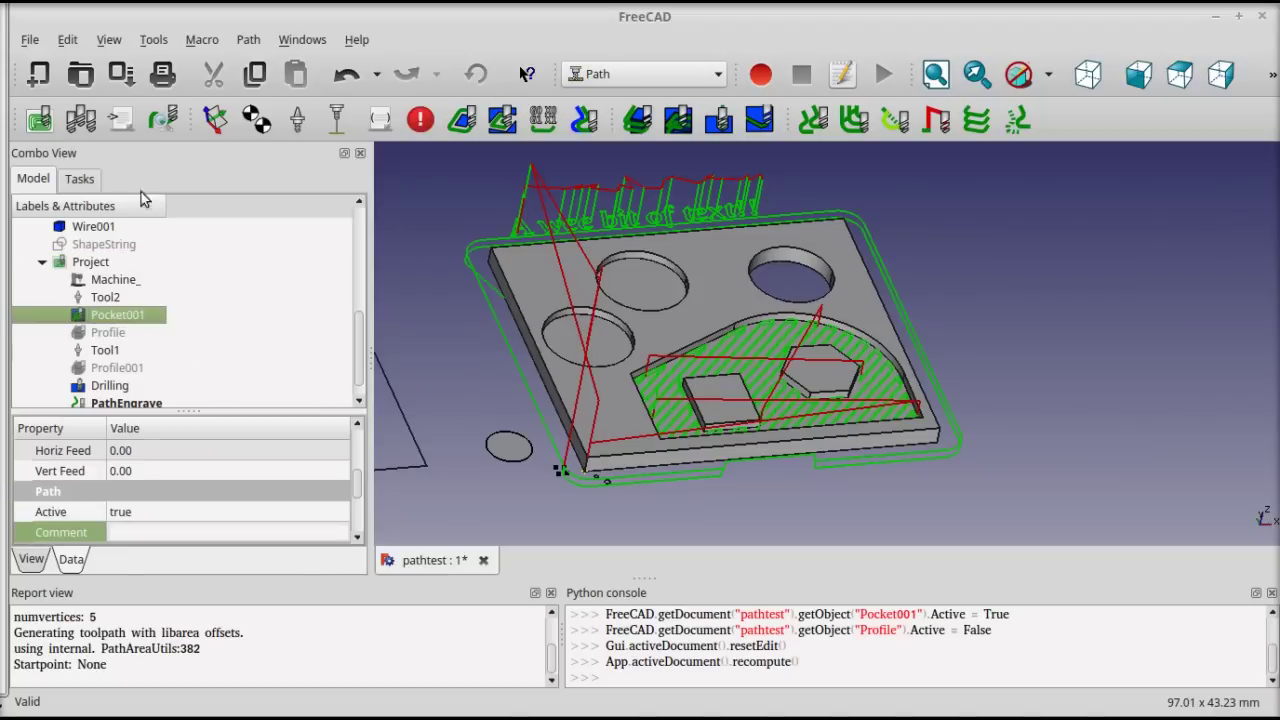
pyautogui.click(165, 119)
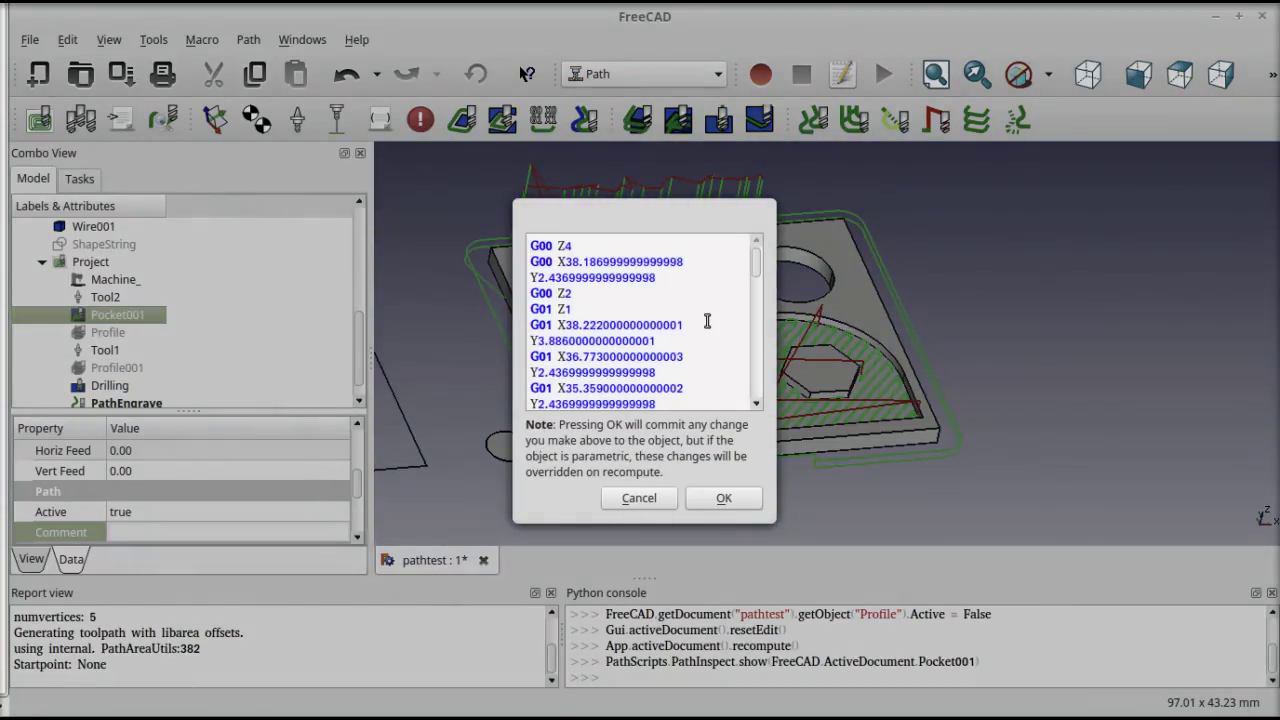
pyautogui.scroll(-10, 707, 321)
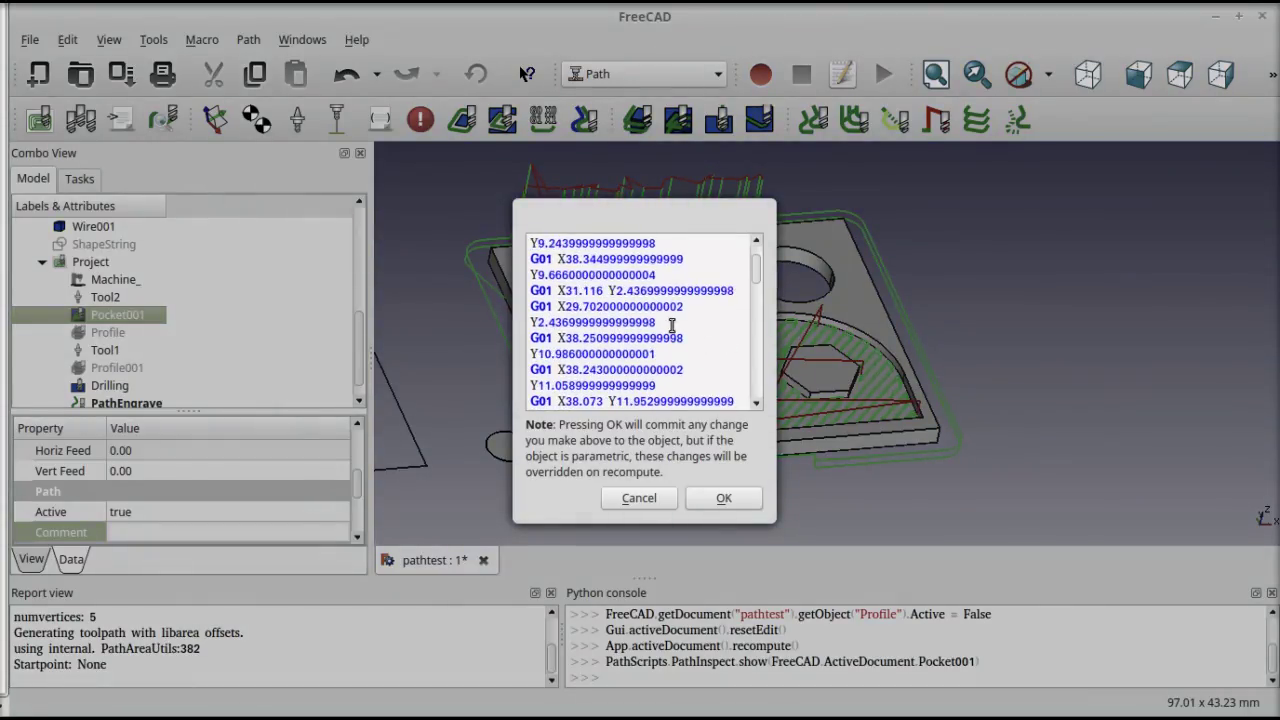
pyautogui.scroll(-10, 684, 337)
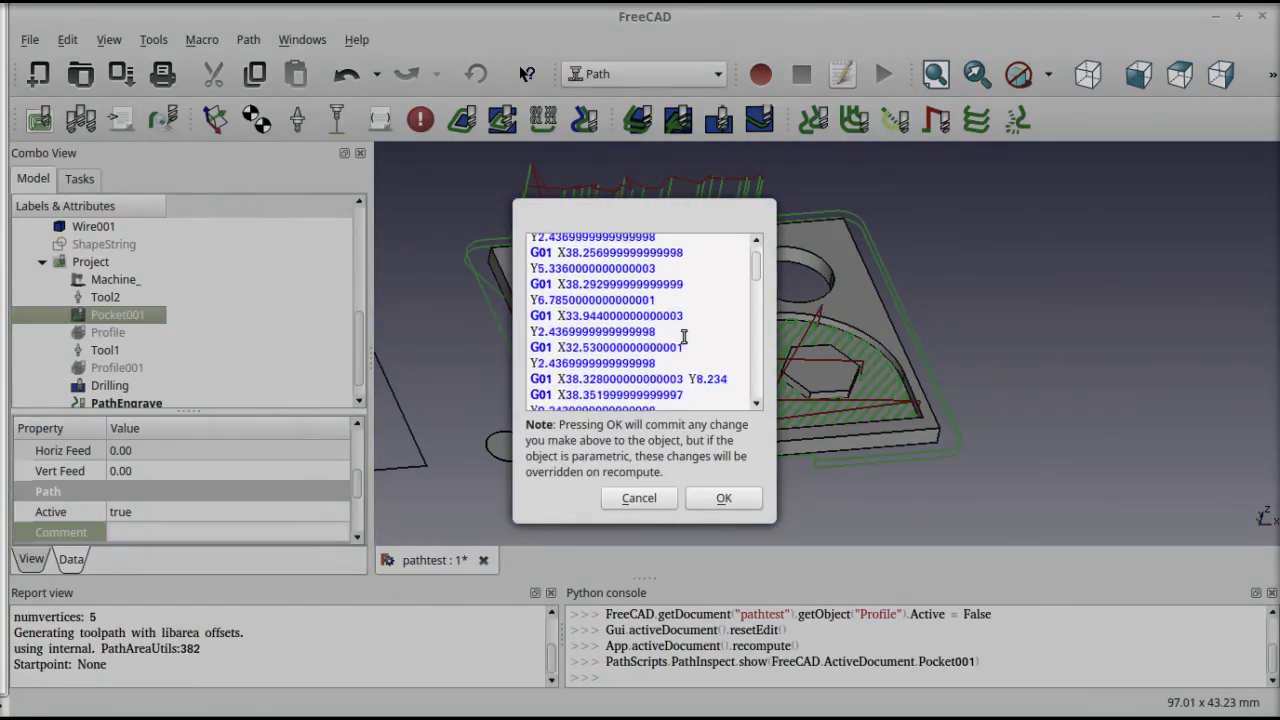
pyautogui.scroll(-15, 687, 337)
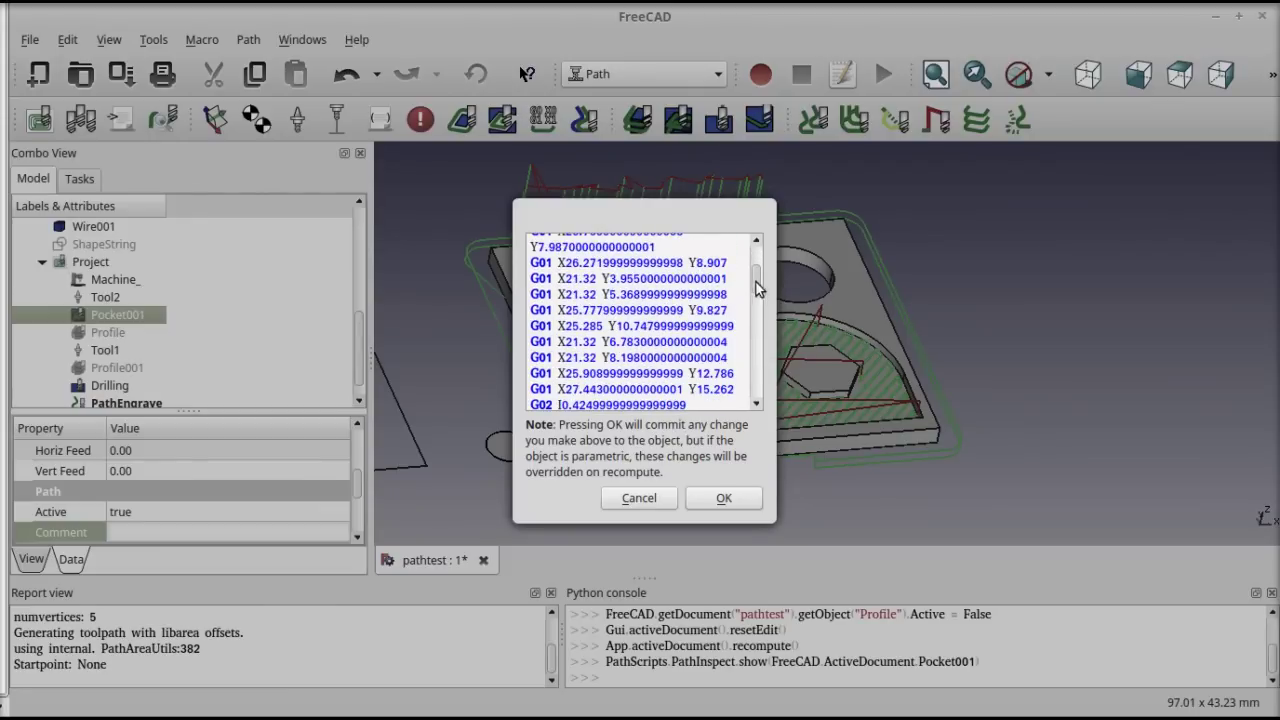
pyautogui.moveTo(757, 289)
pyautogui.mouseDown()
pyautogui.moveTo(759, 338)
pyautogui.moveTo(756, 268)
pyautogui.mouseUp()
pyautogui.click(640, 498)
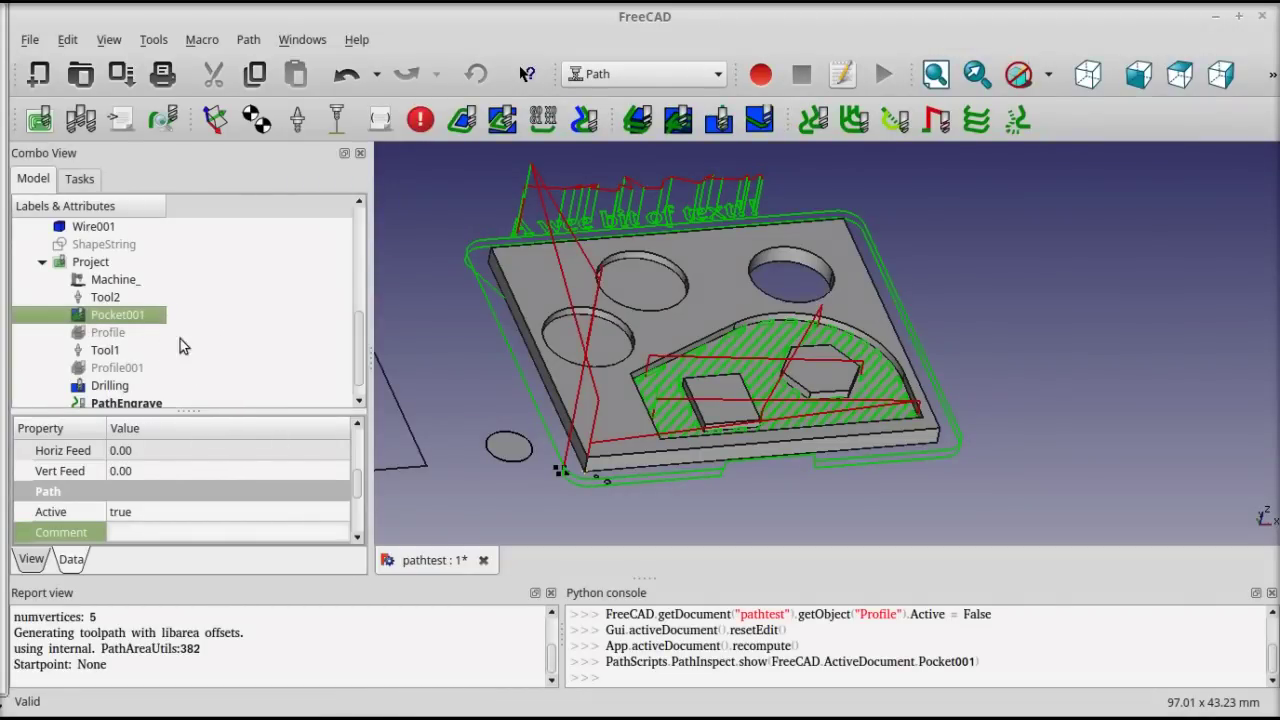
# Step: Export the selected Project as a GCode-type file named sample.nc
pyautogui.click(92, 265)
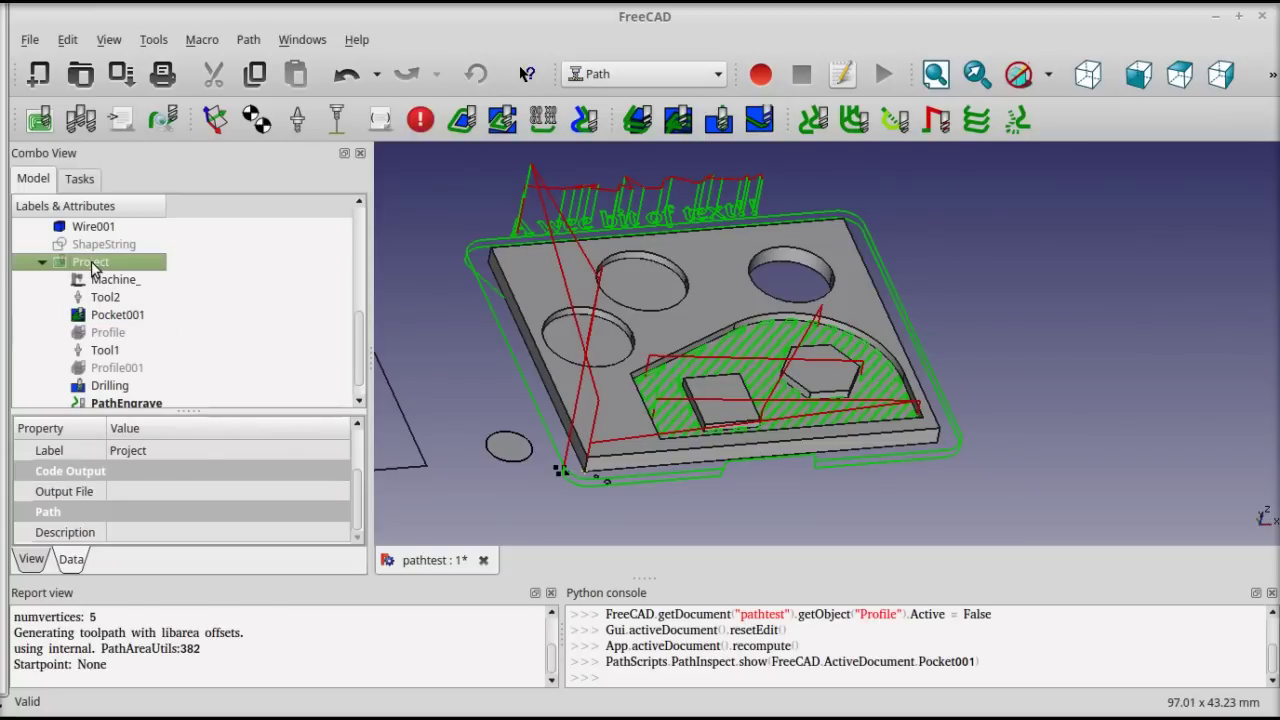
pyautogui.click(30, 40)
pyautogui.press('Escape')
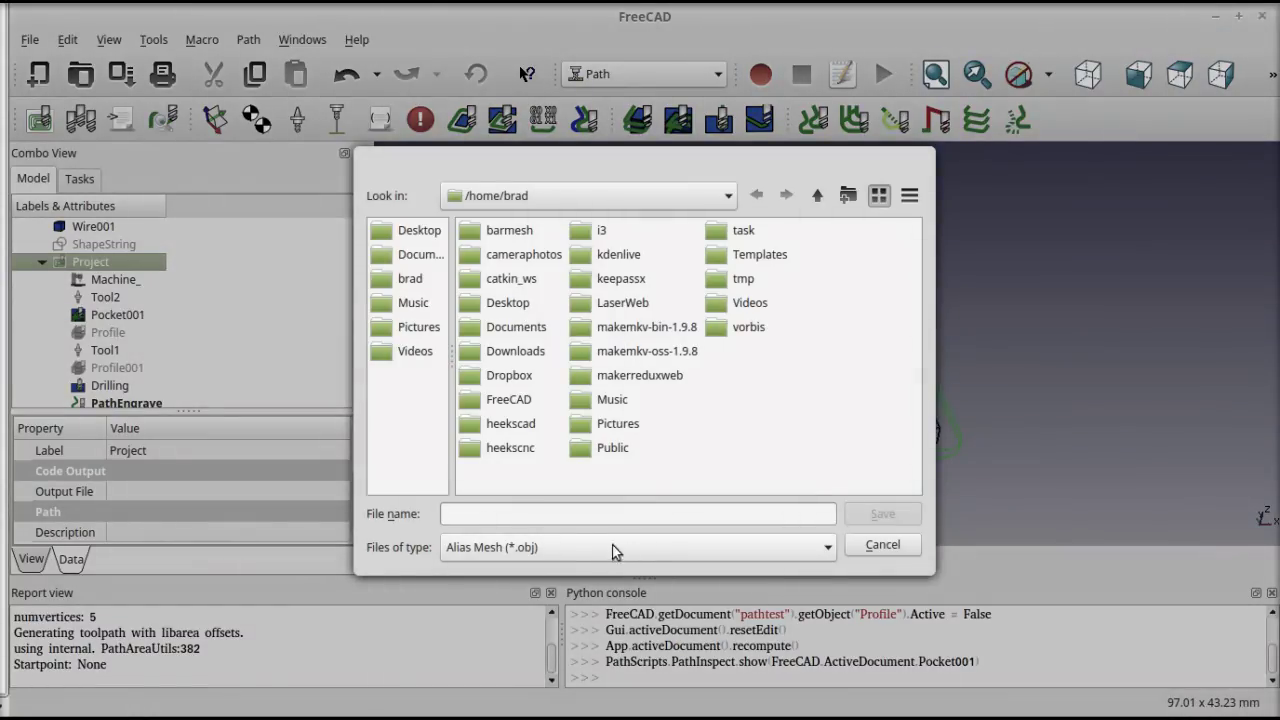
pyautogui.click(488, 516)
pyautogui.write('samp')
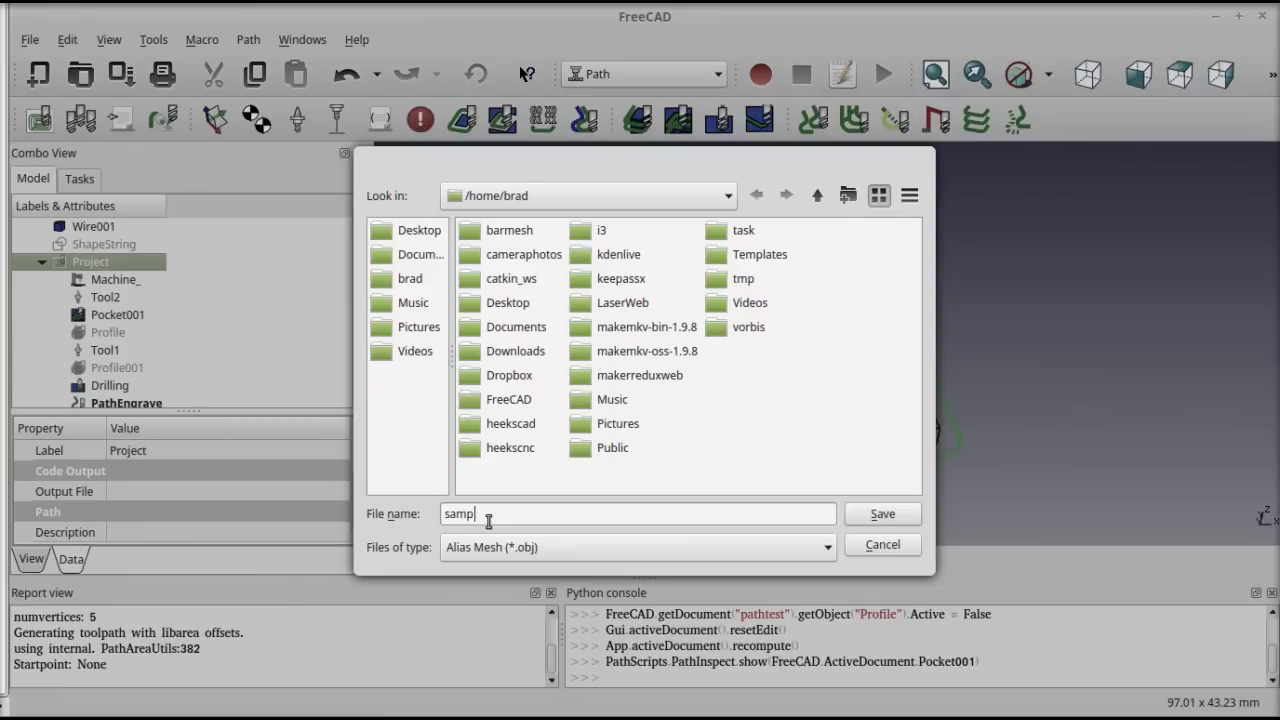
pyautogui.write('le.ngc')
pyautogui.click(790, 547)
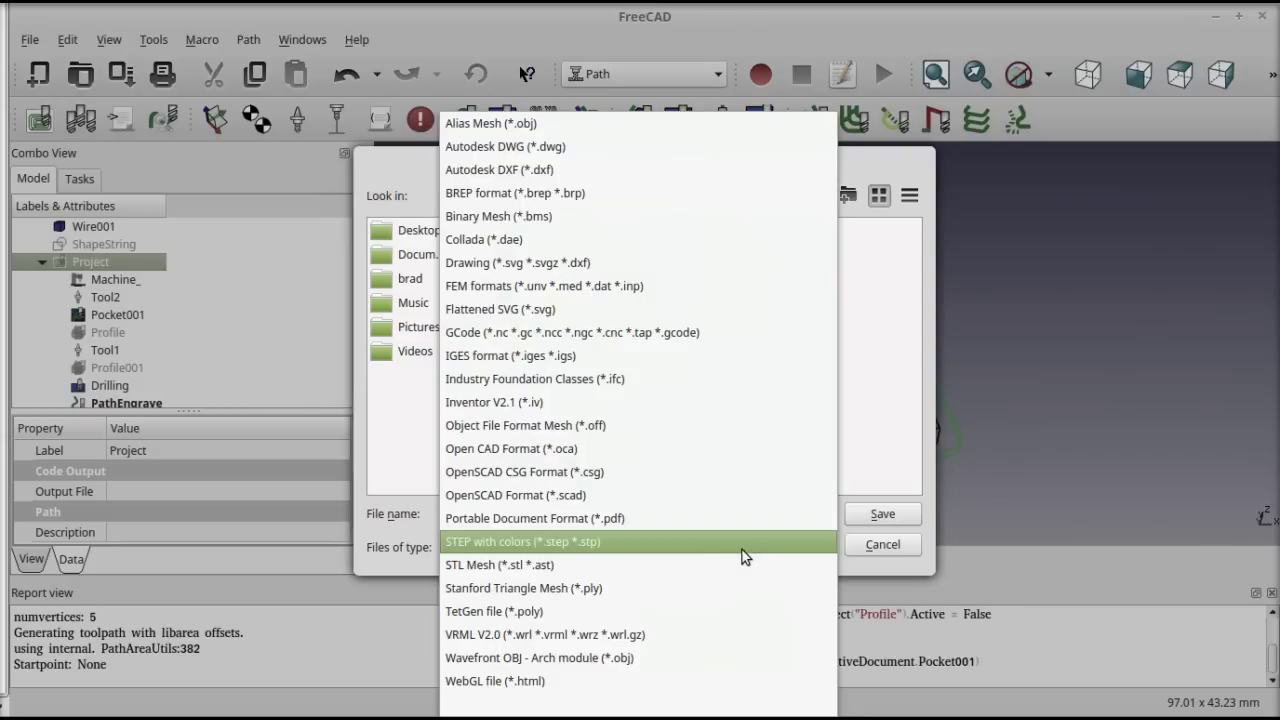
pyautogui.click(555, 335)
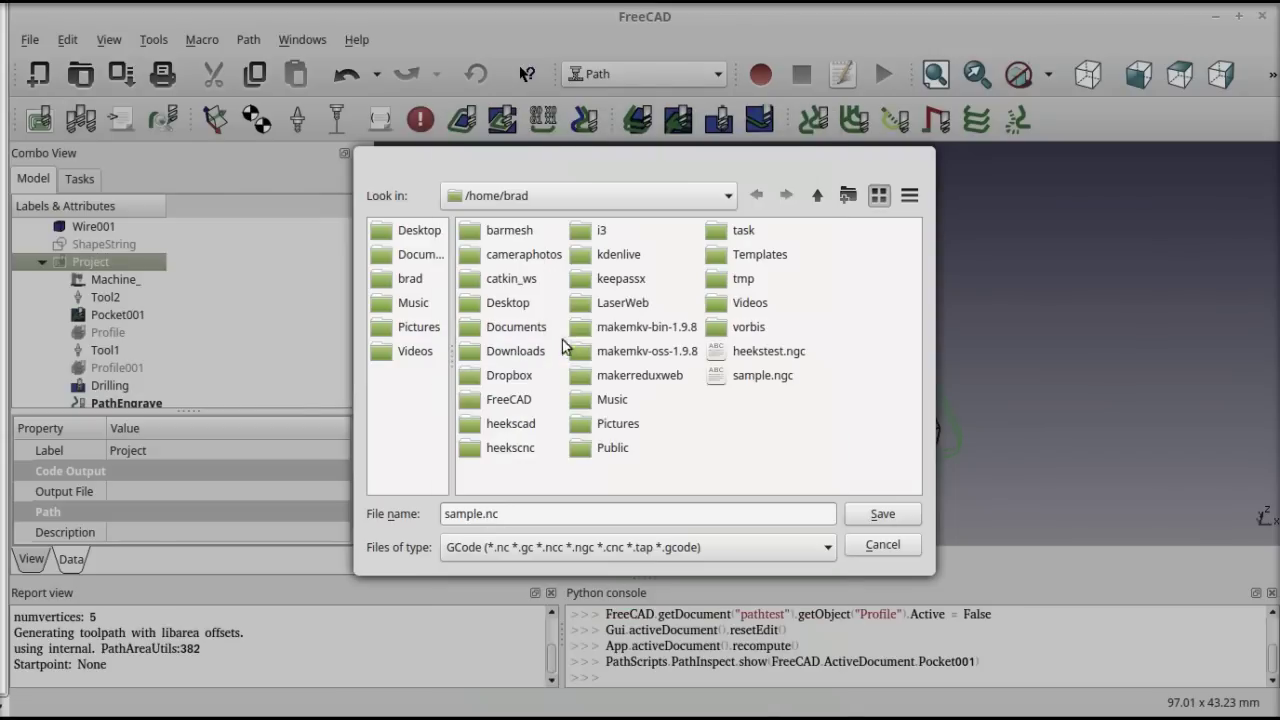
pyautogui.click(882, 514)
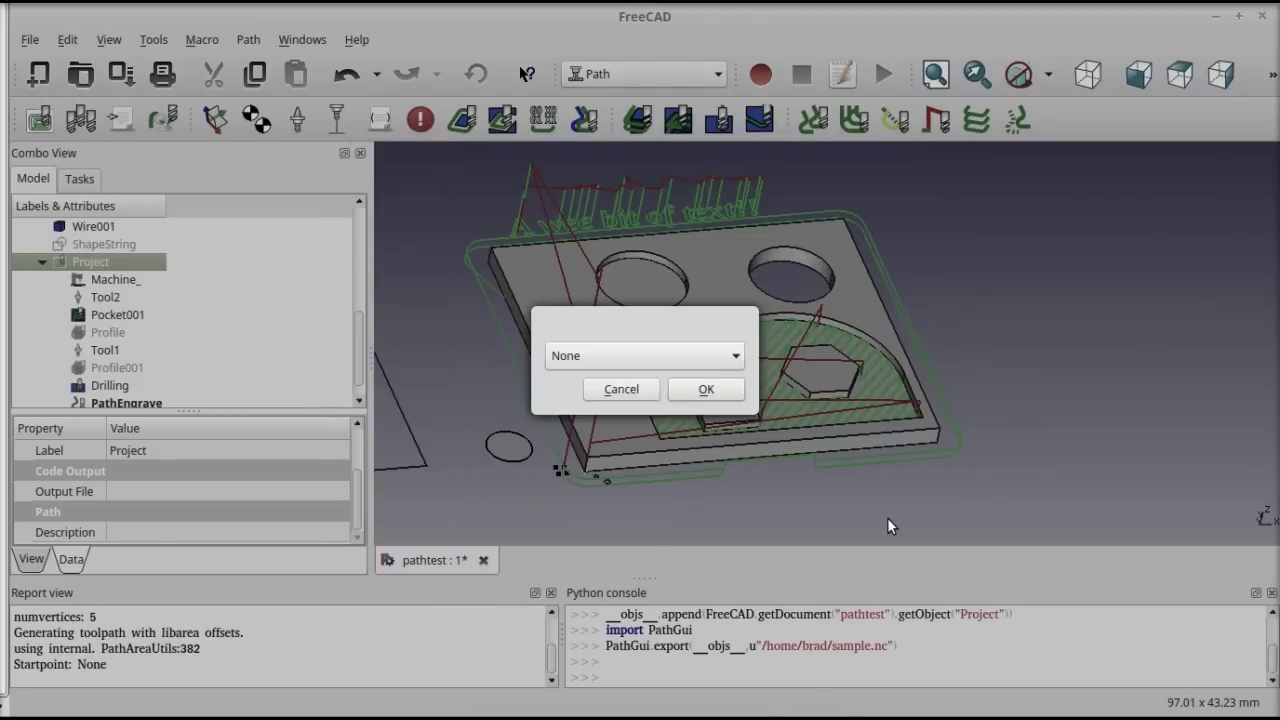
# Step: Choose linuxcnc_post as the post-processor to generate the G-code listing
pyautogui.click(681, 356)
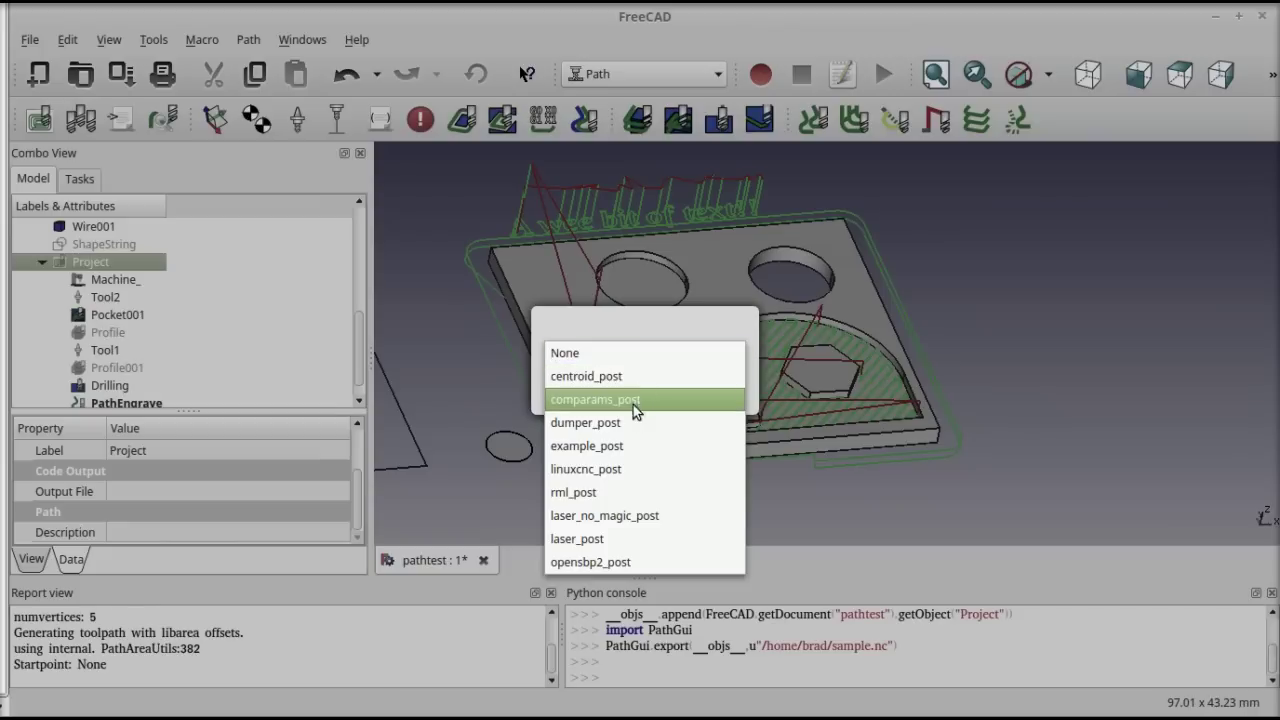
pyautogui.click(614, 471)
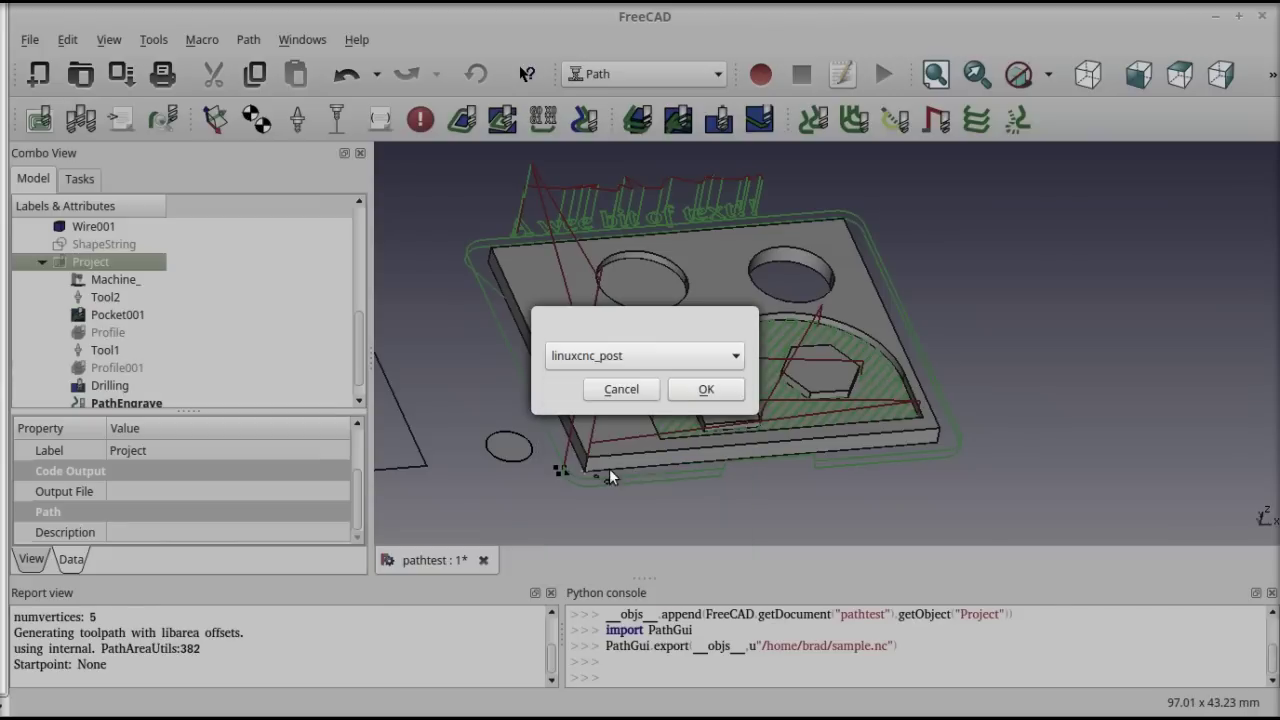
pyautogui.click(720, 389)
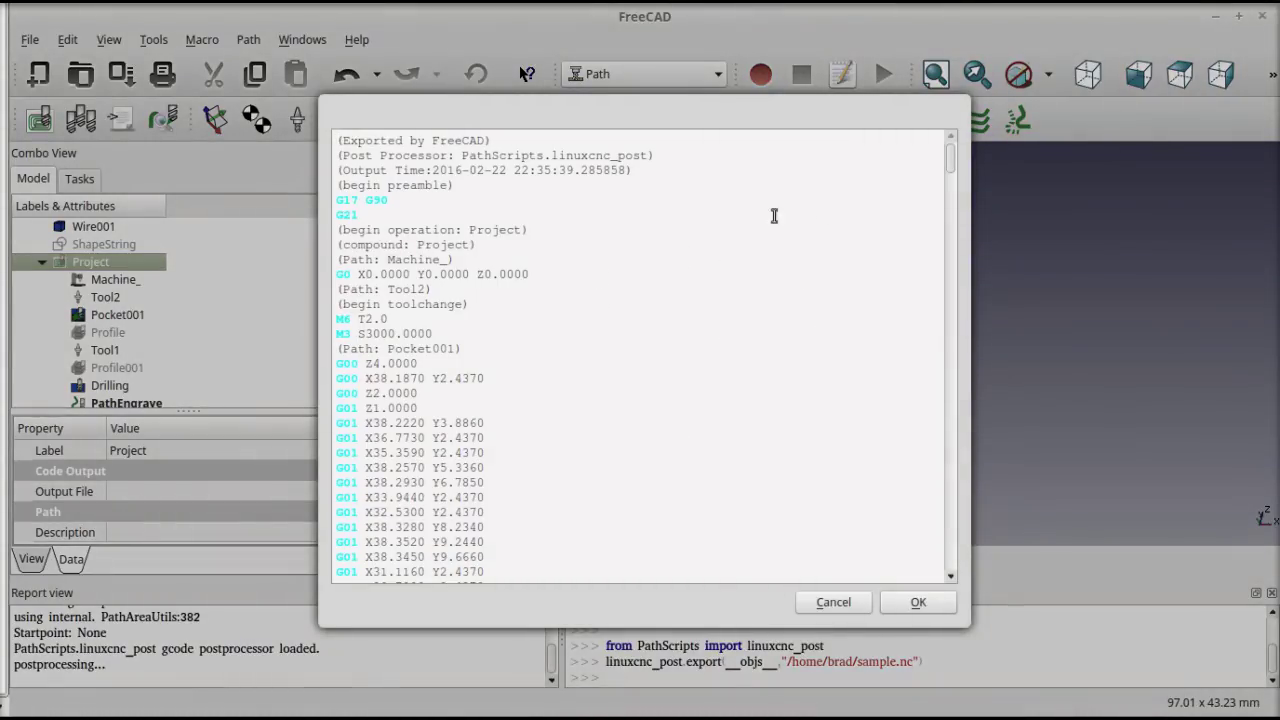
# Step: Review the linuxcnc_post G-code output and accept it
pyautogui.moveTo(950, 161)
pyautogui.mouseDown()
pyautogui.moveTo(955, 183)
pyautogui.moveTo(952, 160)
pyautogui.mouseUp()
pyautogui.scroll(-4, 491, 347)
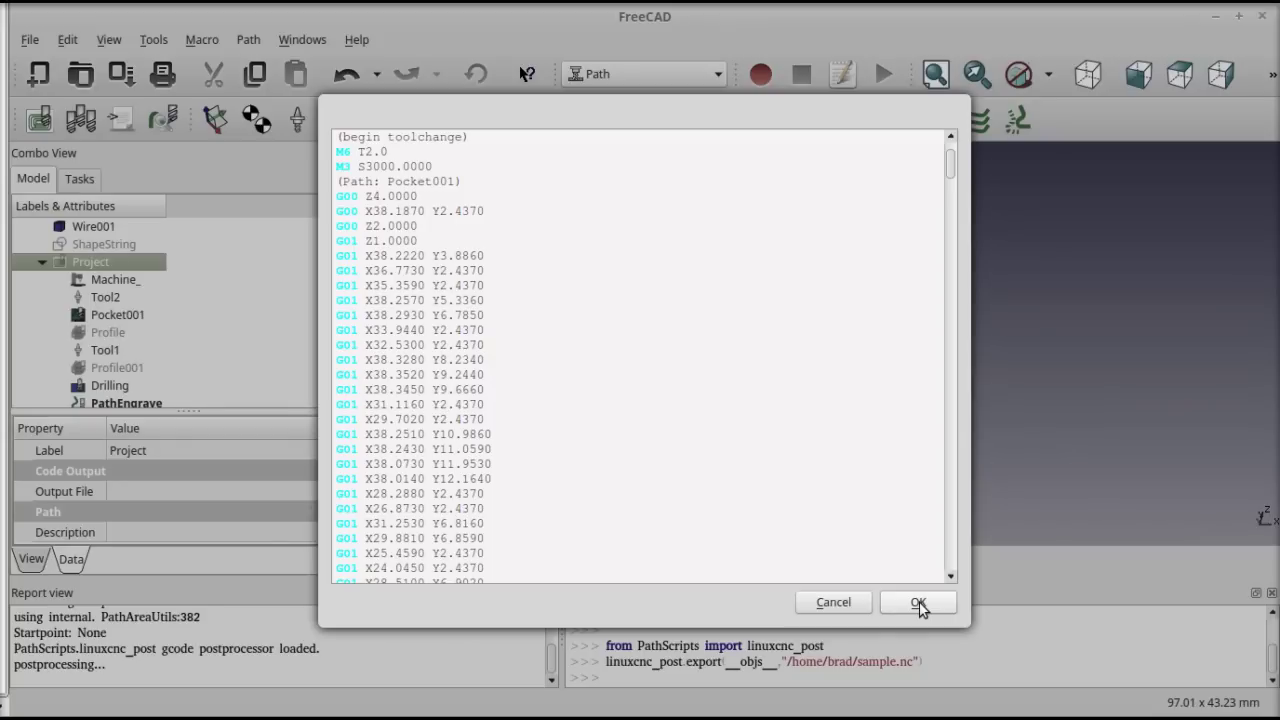
pyautogui.click(919, 603)
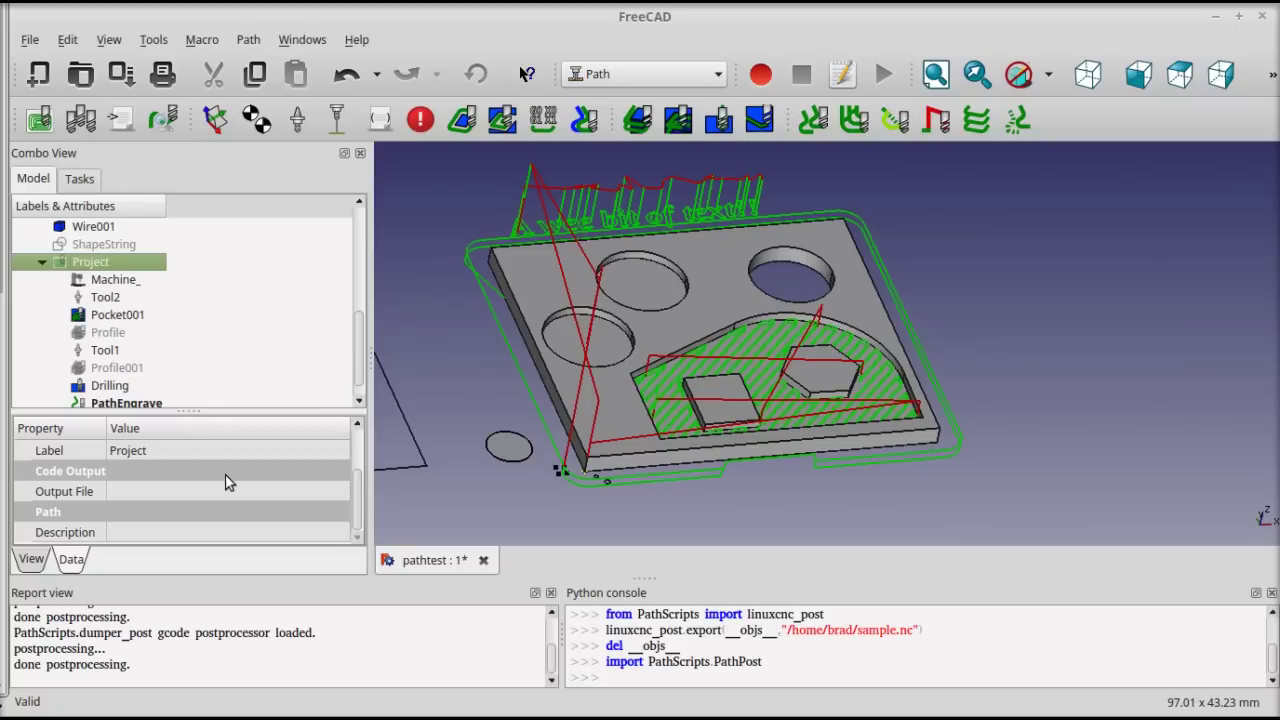
# Step: Set the Project's Output File property to the existing sample.ngc file
pyautogui.click(87, 494)
pyautogui.click(335, 492)
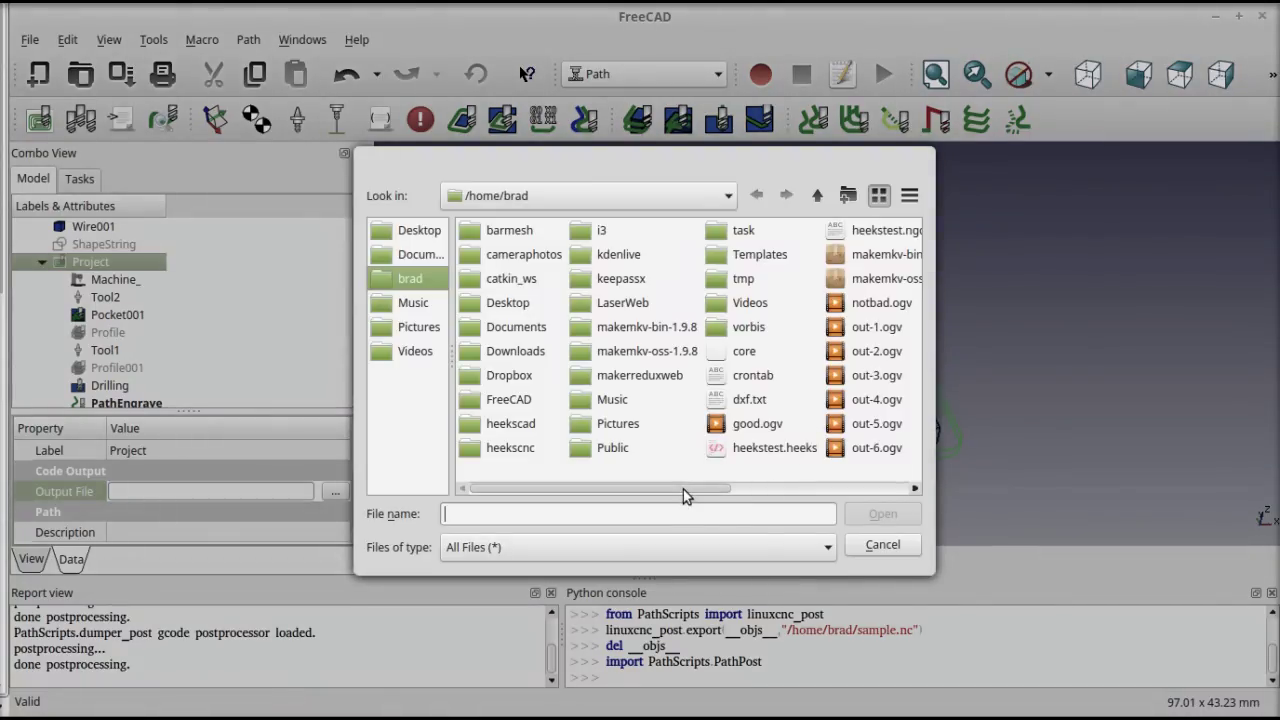
pyautogui.moveTo(778, 486); pyautogui.dragTo(853, 486)
pyautogui.click(795, 327)
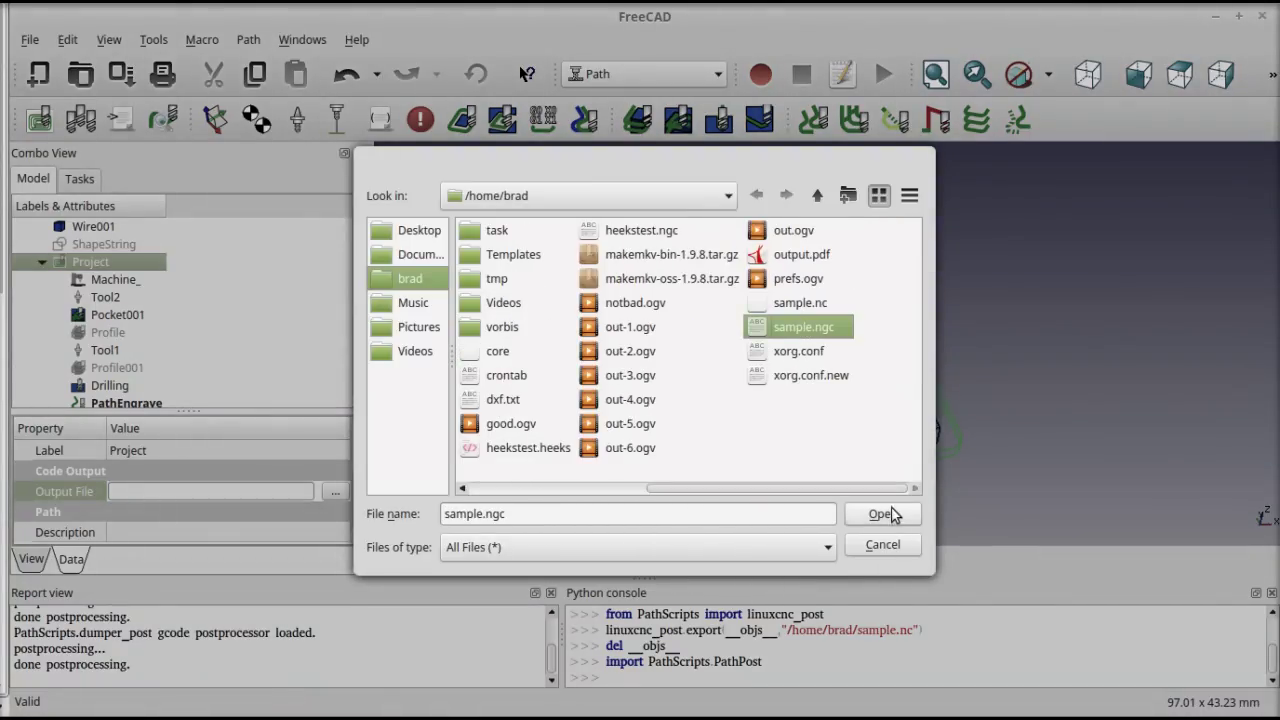
pyautogui.click(893, 518)
pyautogui.click(186, 451)
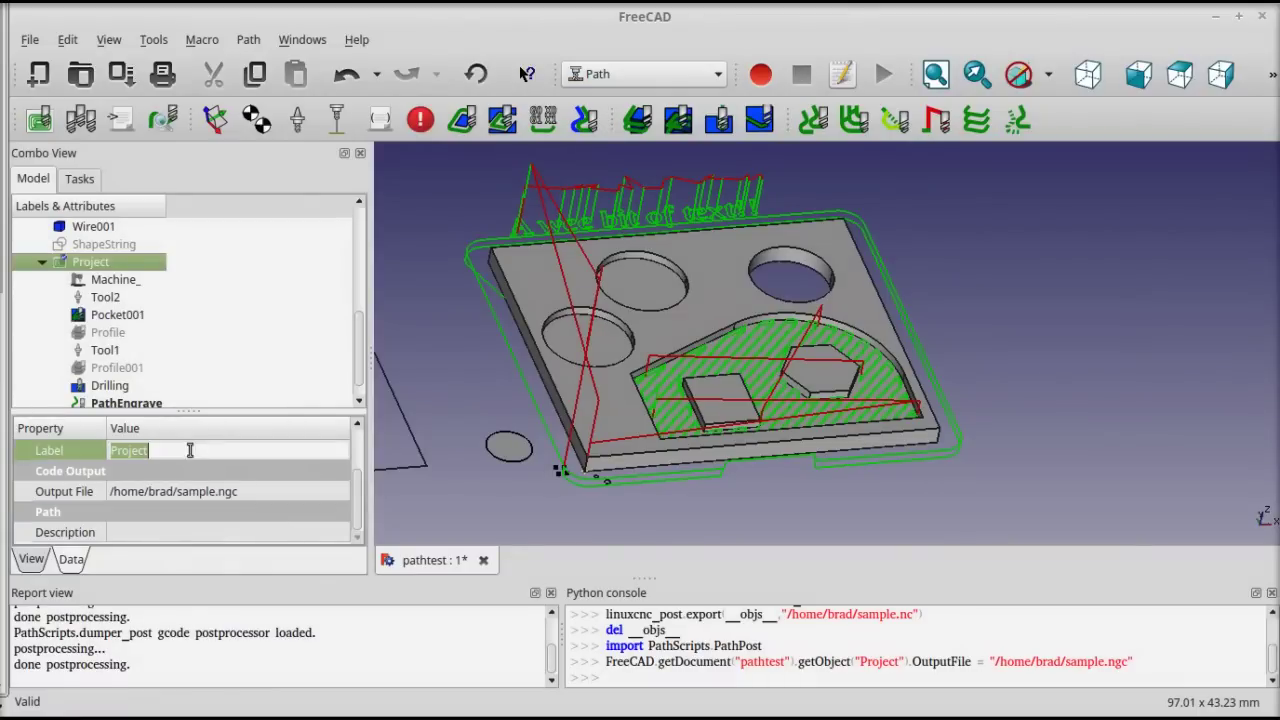
# Step: Set the Machine's Post Processor property to laser_post.py from Dropbox/FREECAD
pyautogui.click(115, 280)
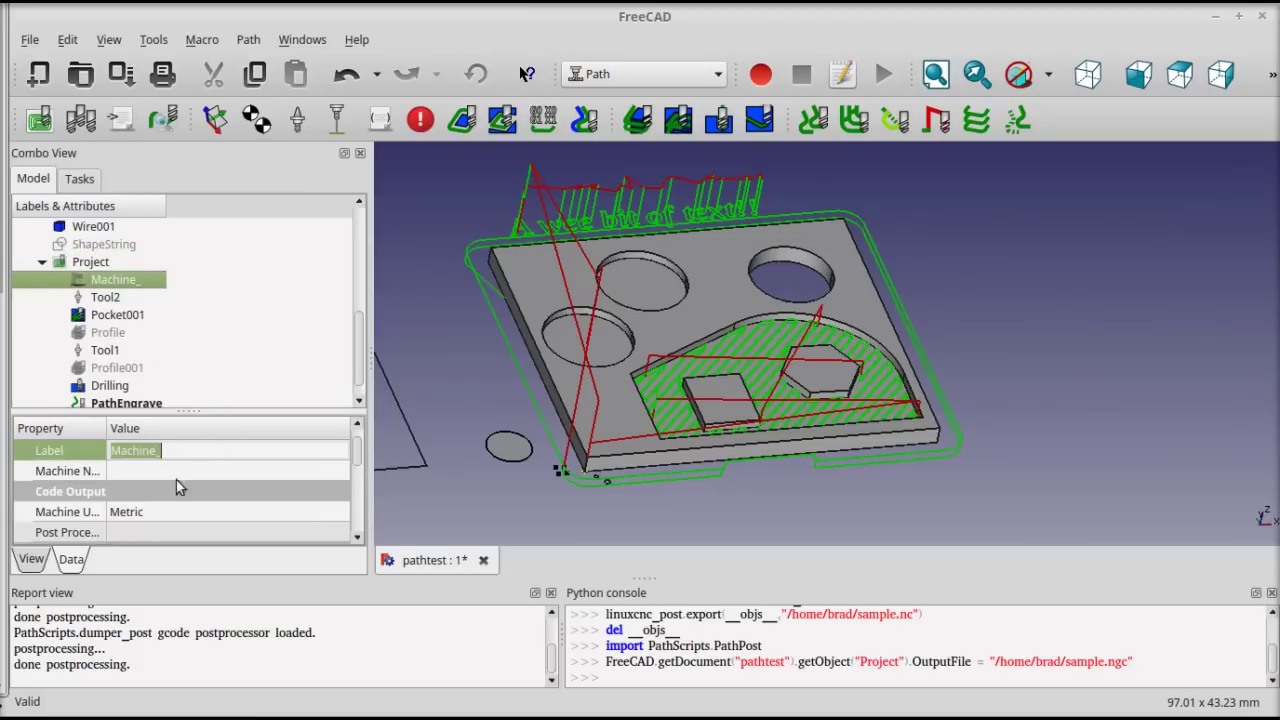
pyautogui.click(194, 537)
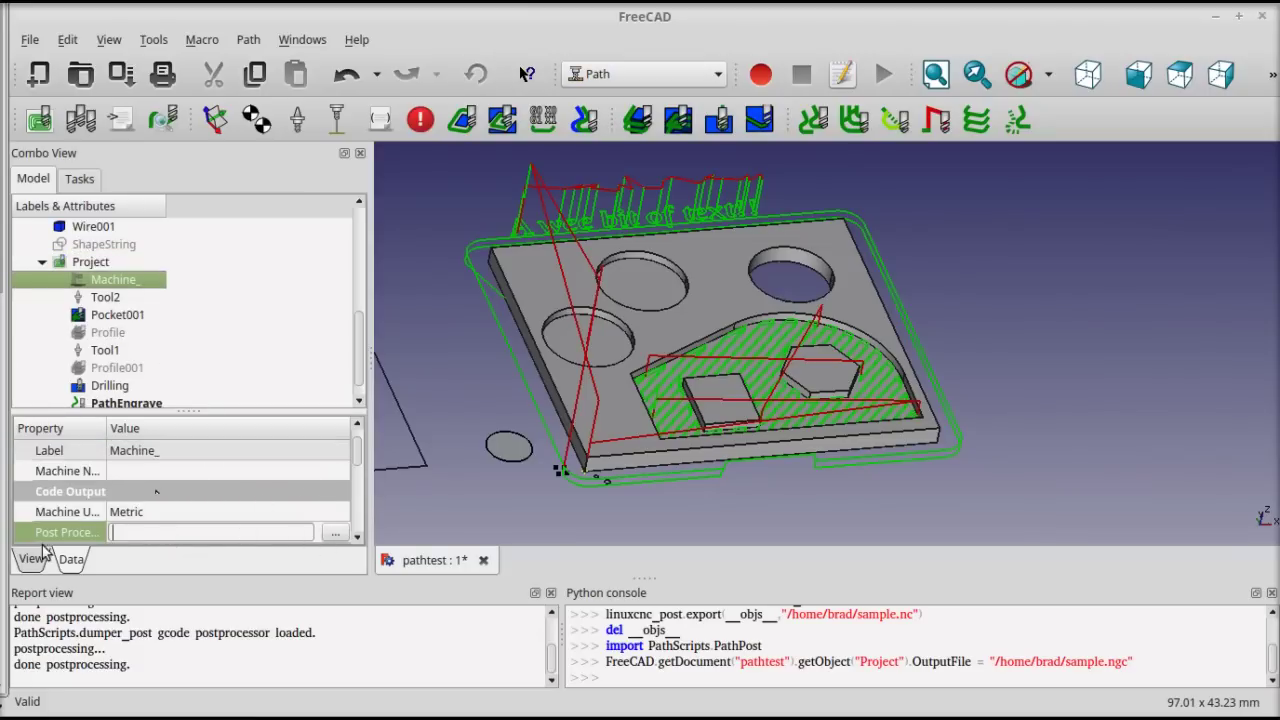
pyautogui.click(335, 533)
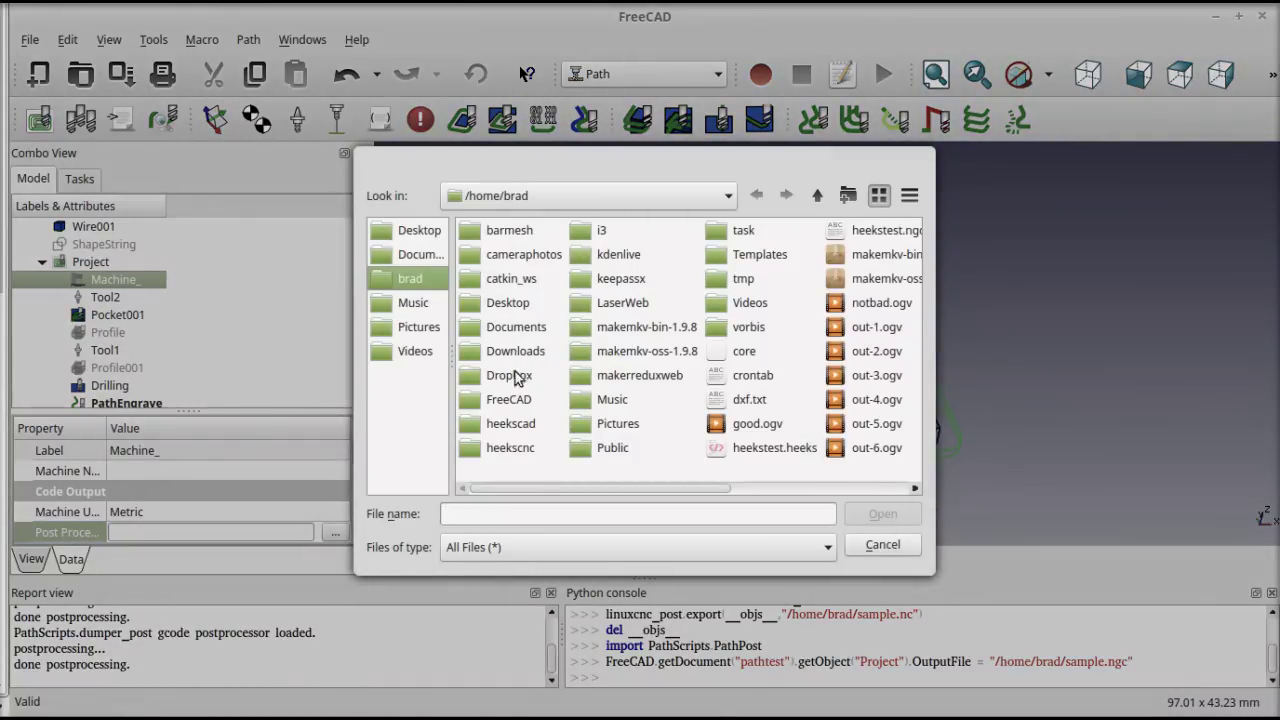
pyautogui.click(514, 401)
pyautogui.doubleClick(511, 398)
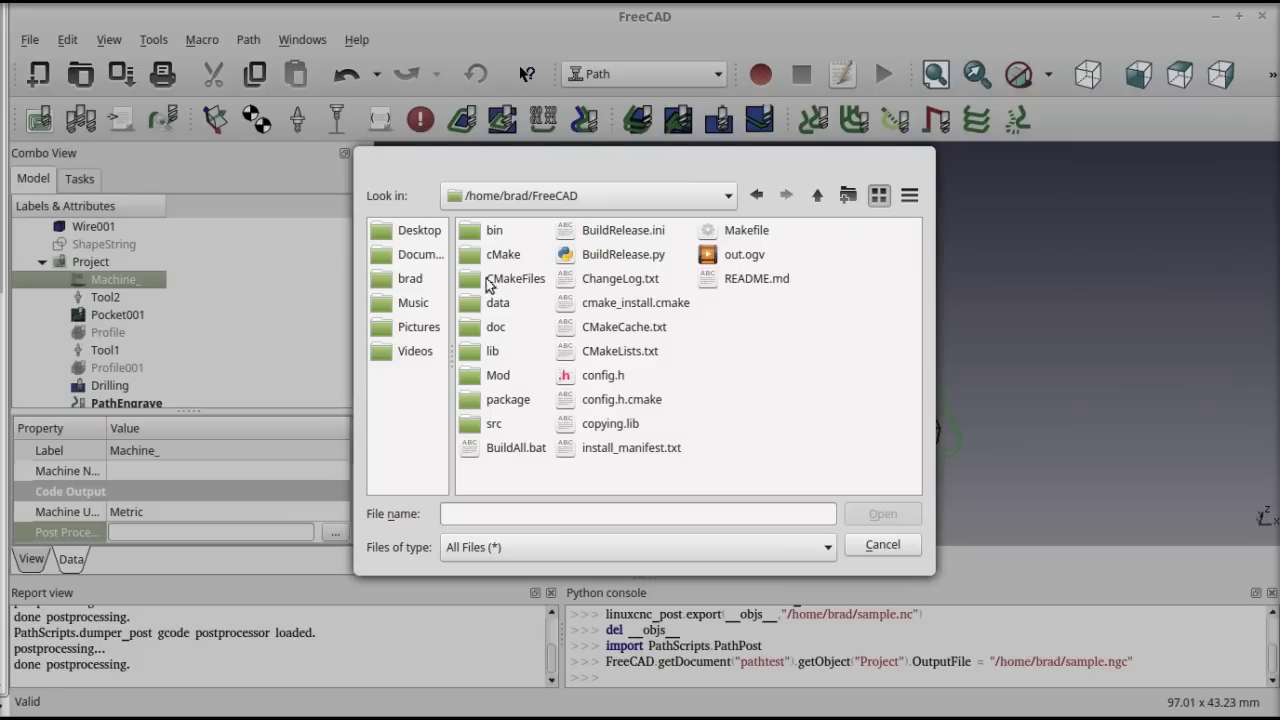
pyautogui.click(817, 197)
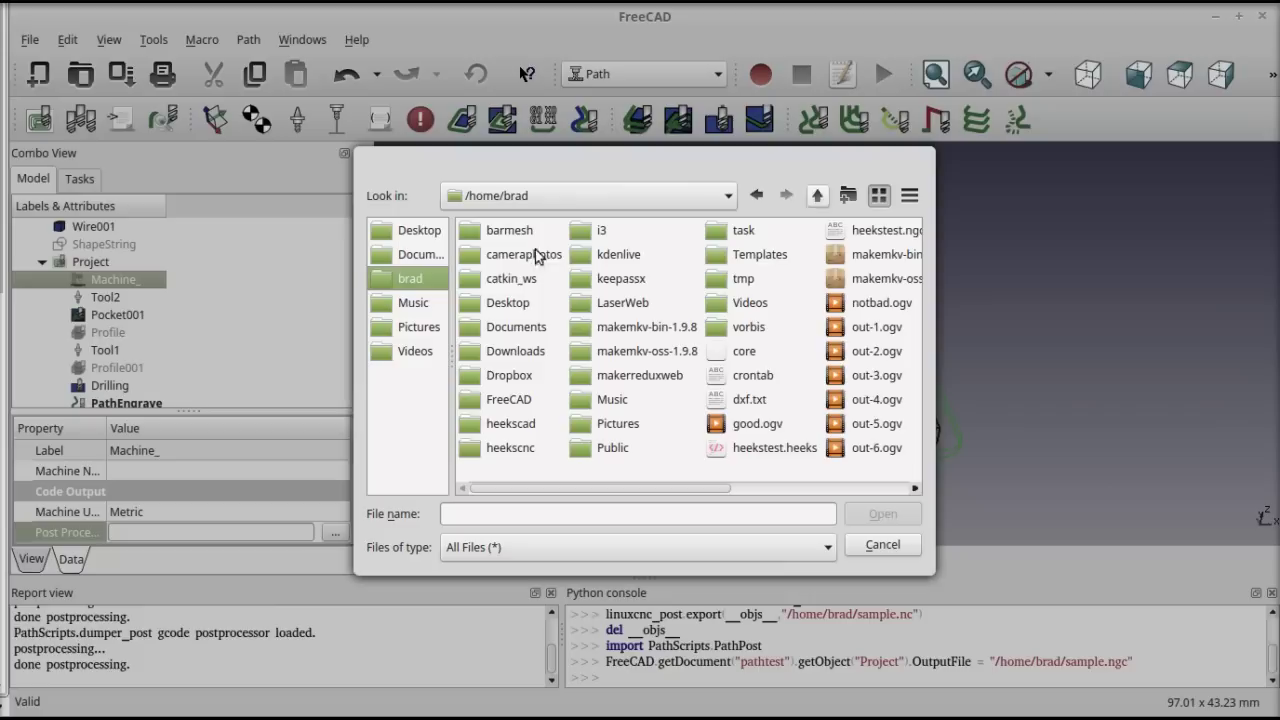
pyautogui.click(509, 380)
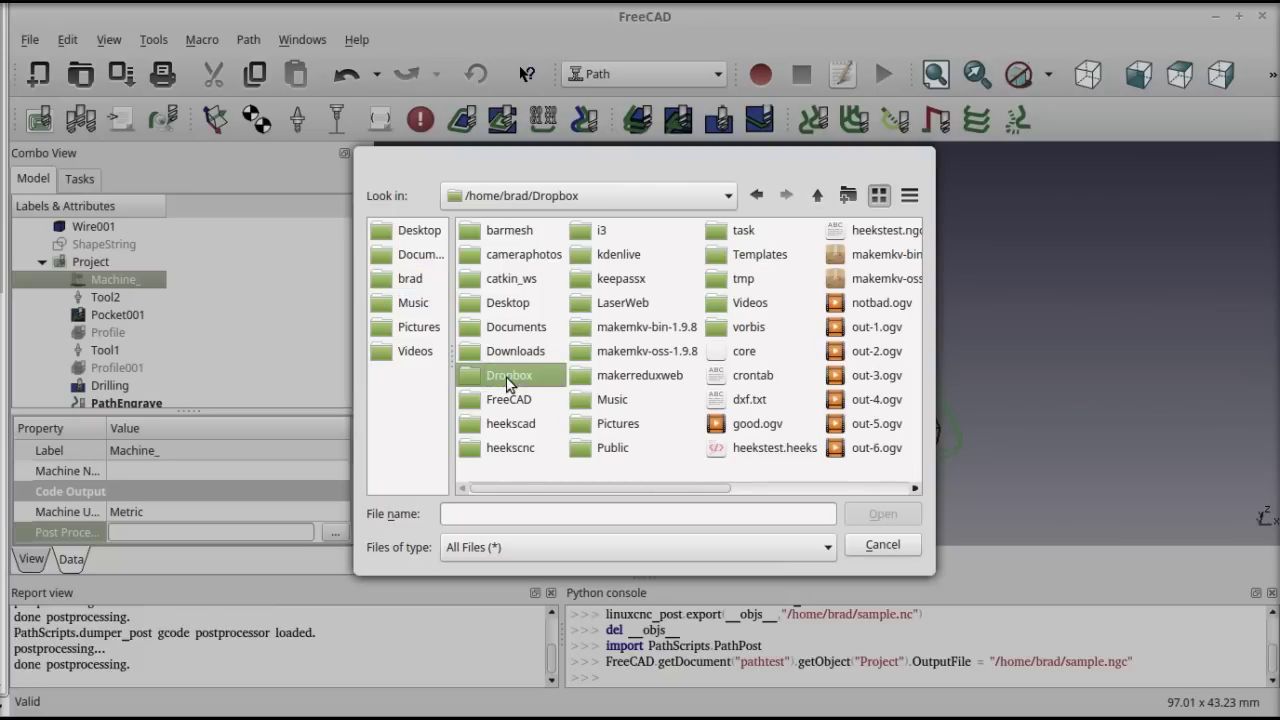
pyautogui.doubleClick(515, 280)
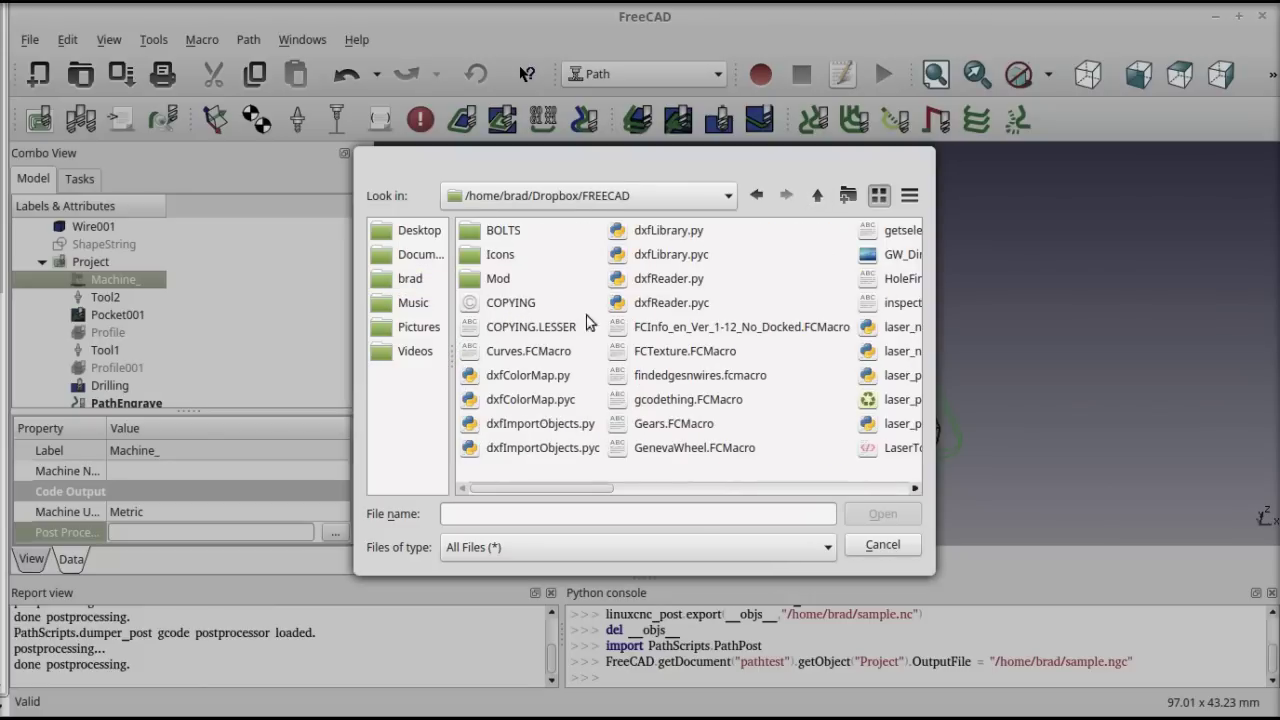
pyautogui.moveTo(595, 487); pyautogui.dragTo(630, 486)
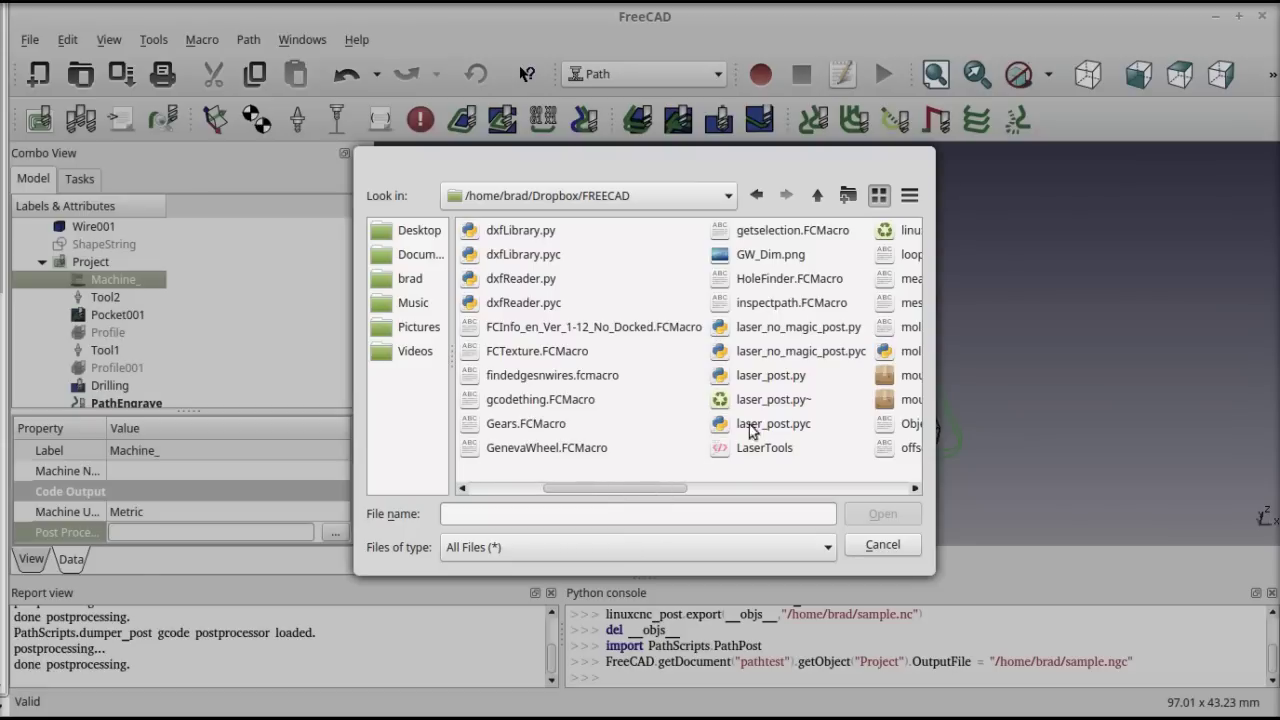
pyautogui.click(758, 378)
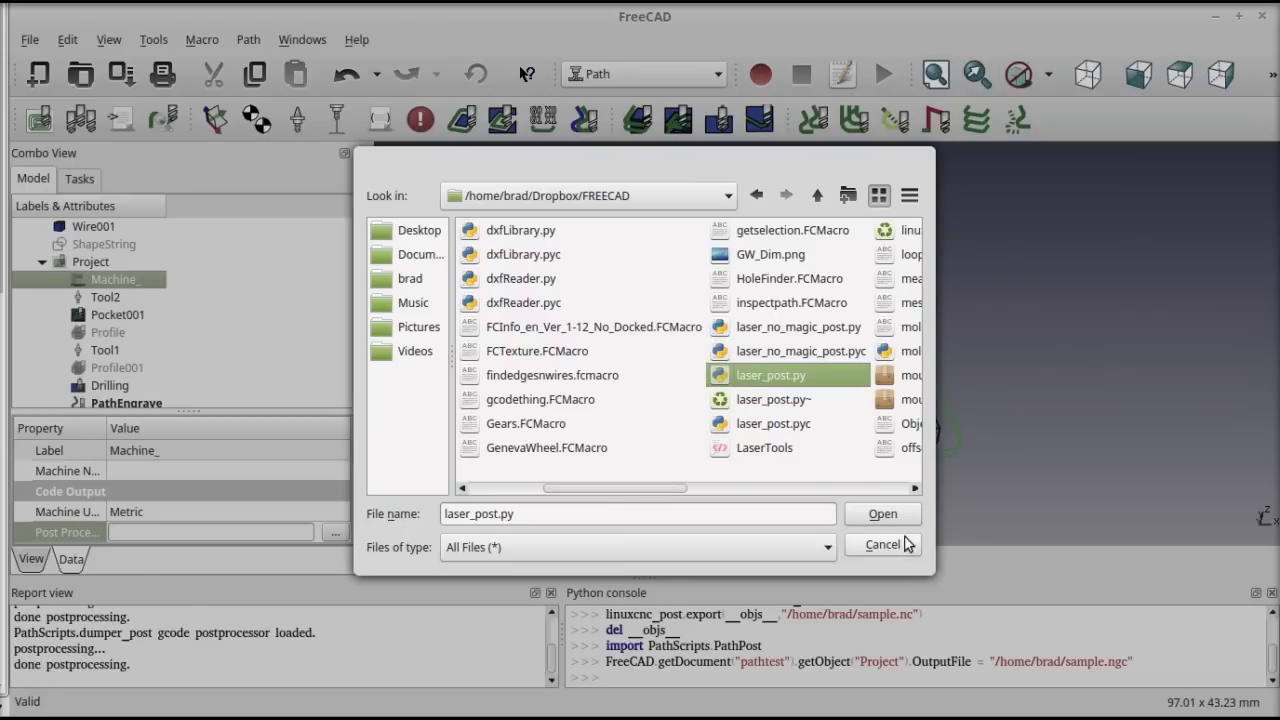
pyautogui.click(883, 515)
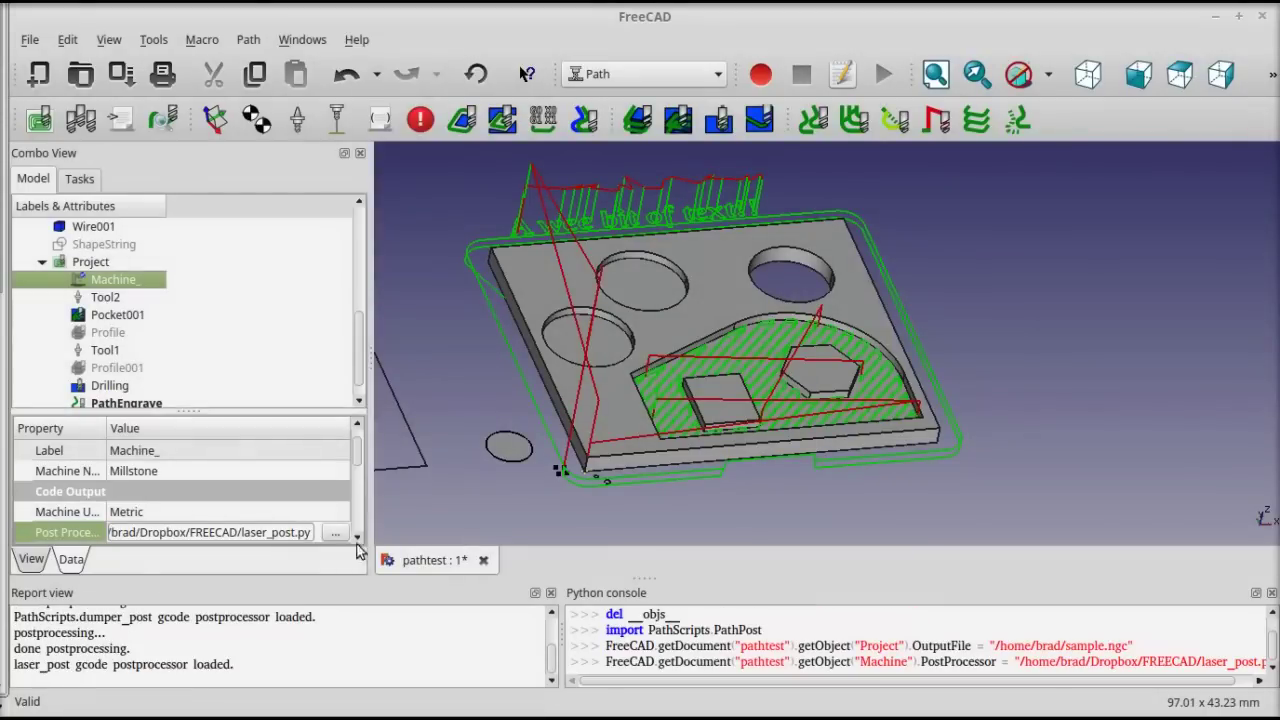
pyautogui.click(105, 350)
# Step: Post-process the Project, review the laser_post M68 E0 Q80 G-code, and accept it
pyautogui.click(112, 264)
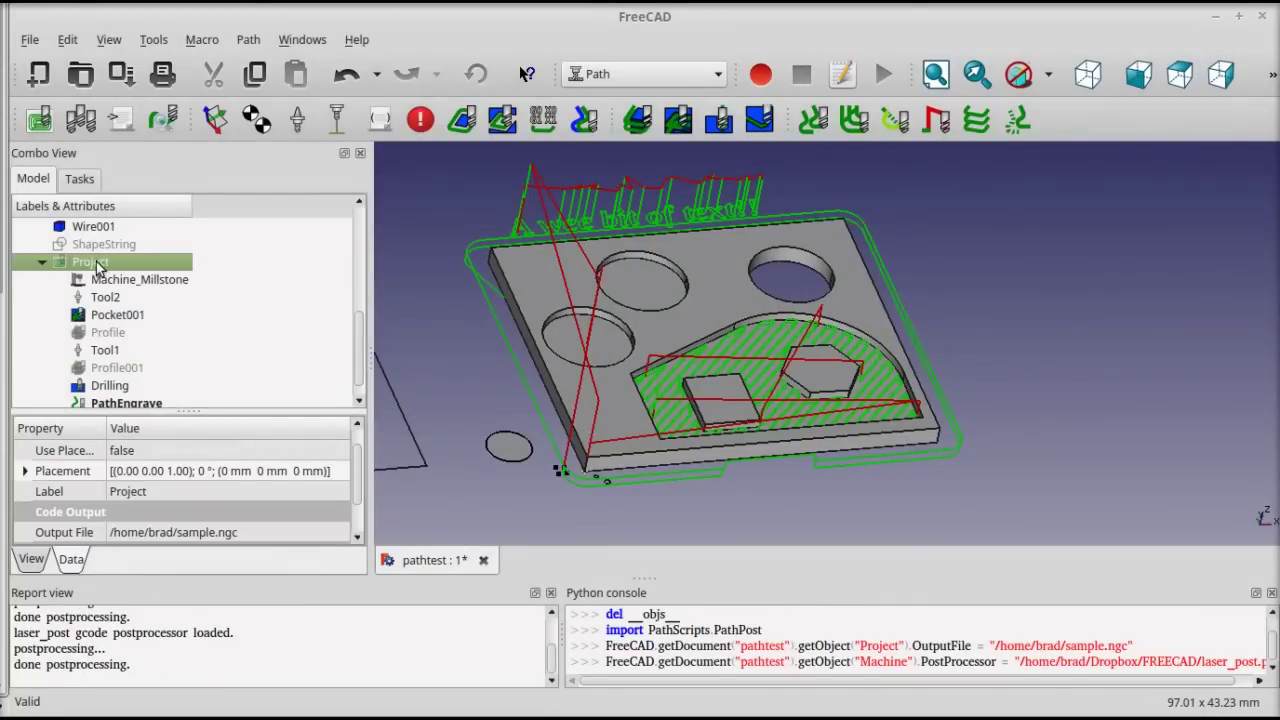
pyautogui.click(81, 119)
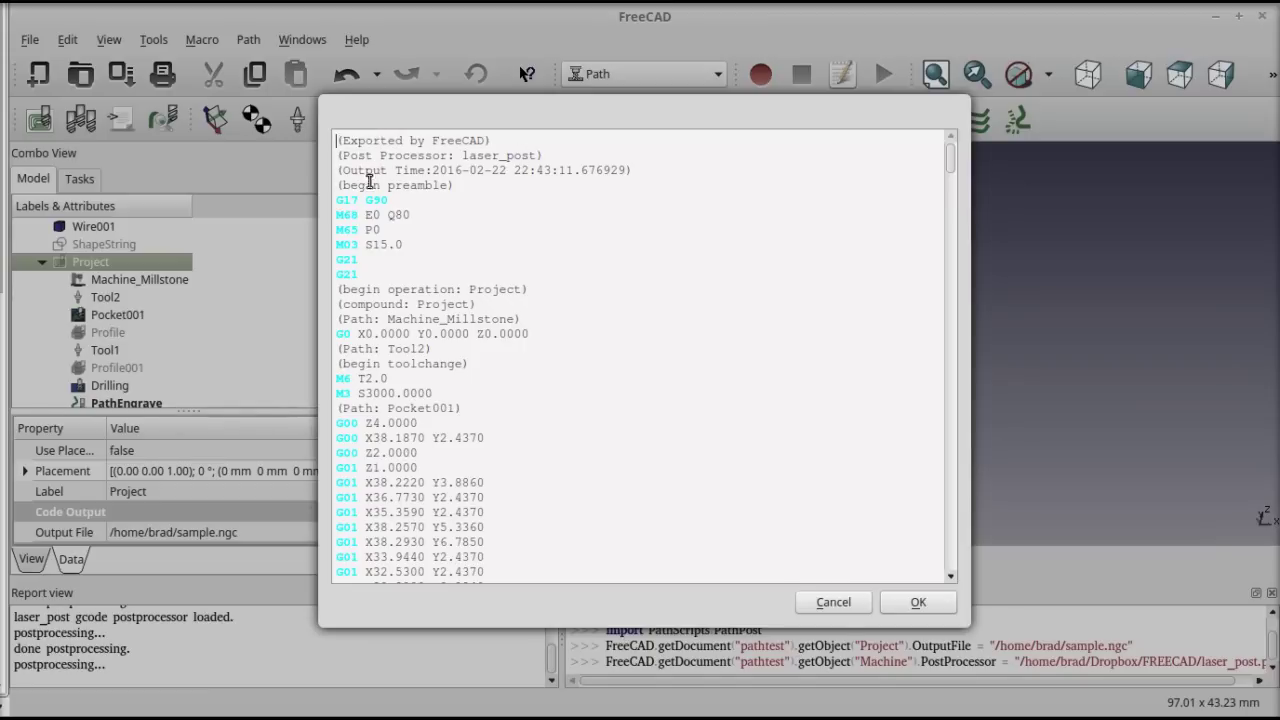
pyautogui.scroll(-1, 545, 392)
pyautogui.scroll(-10, 548, 386)
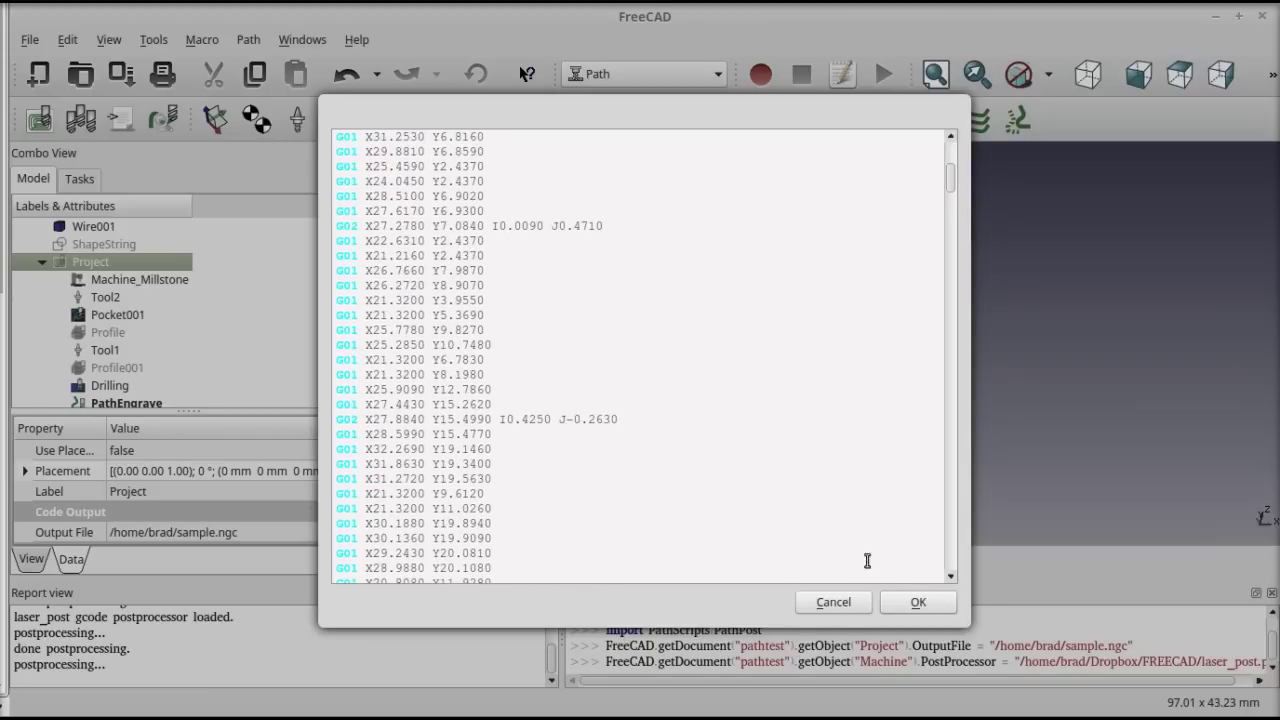
pyautogui.click(917, 604)
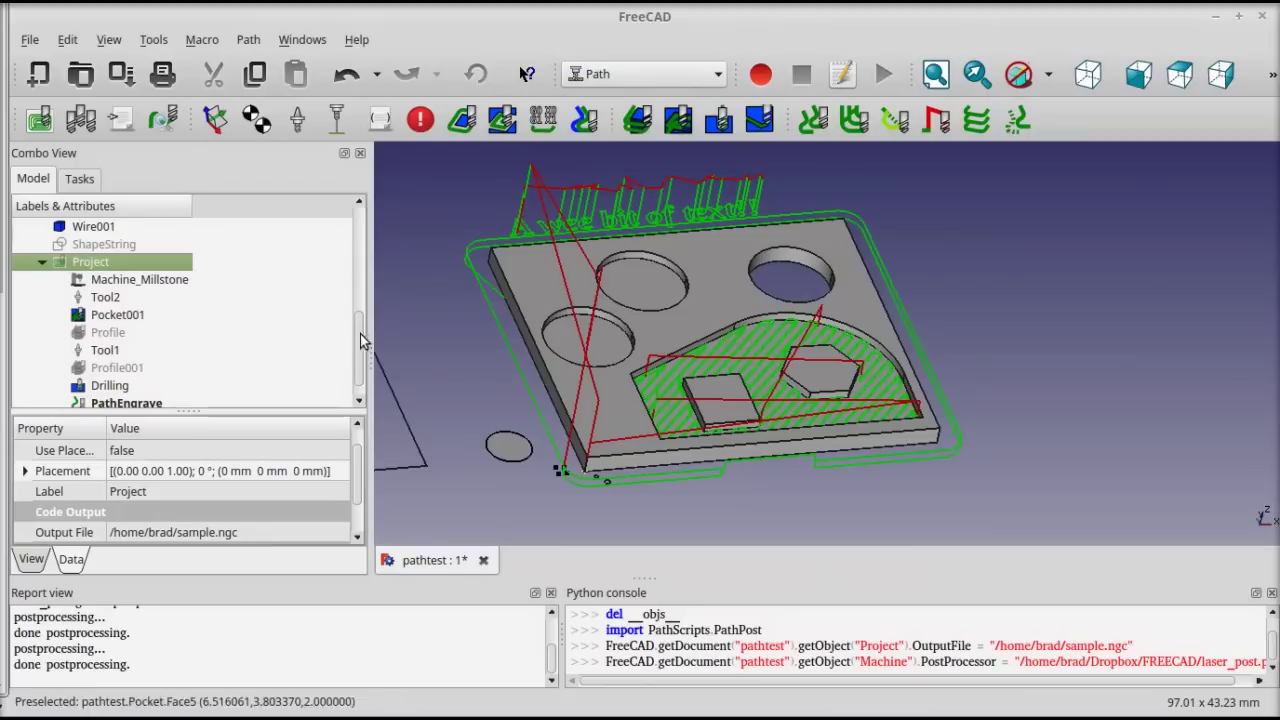